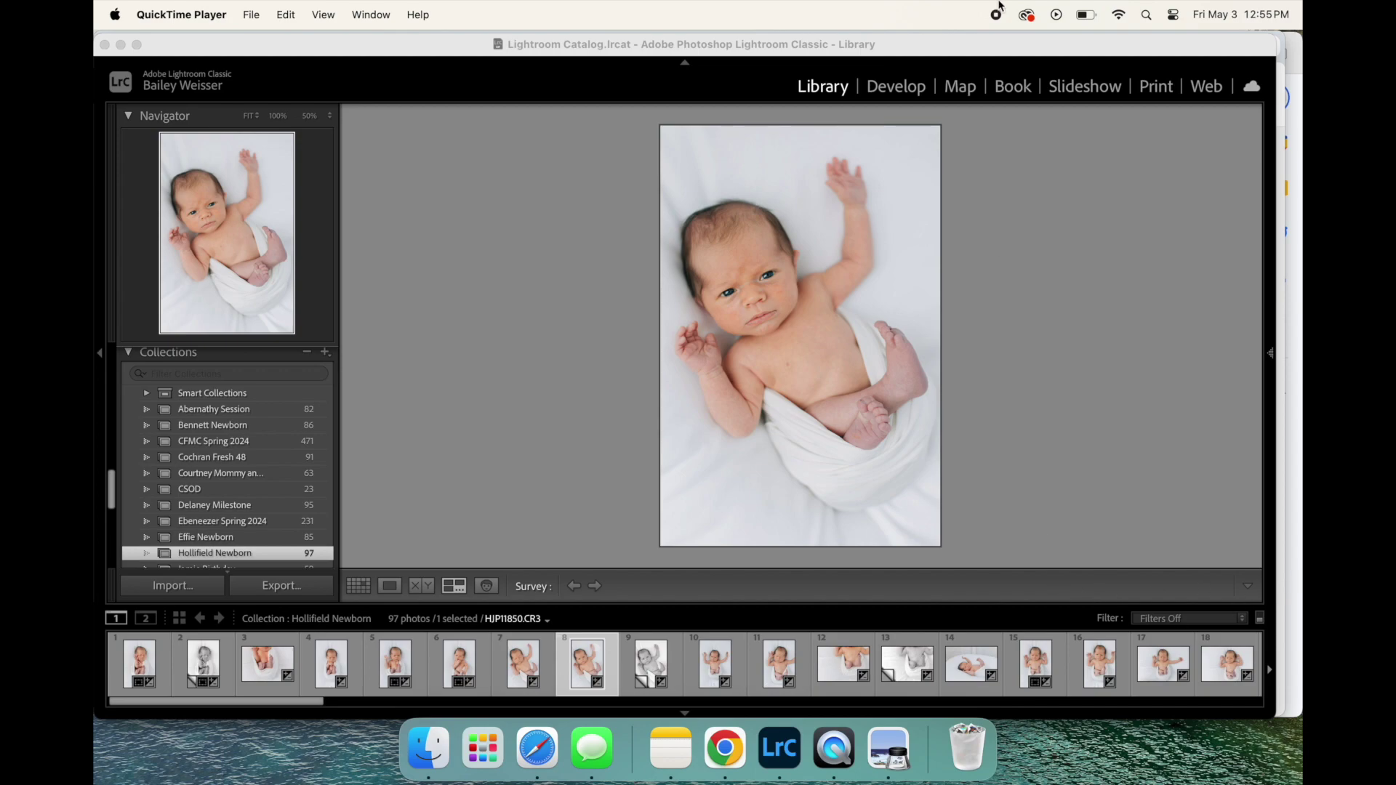
Step: Open the newborn portrait in Develop and review Basic, Tone Curve and Color Mixer settings
click(991, 51)
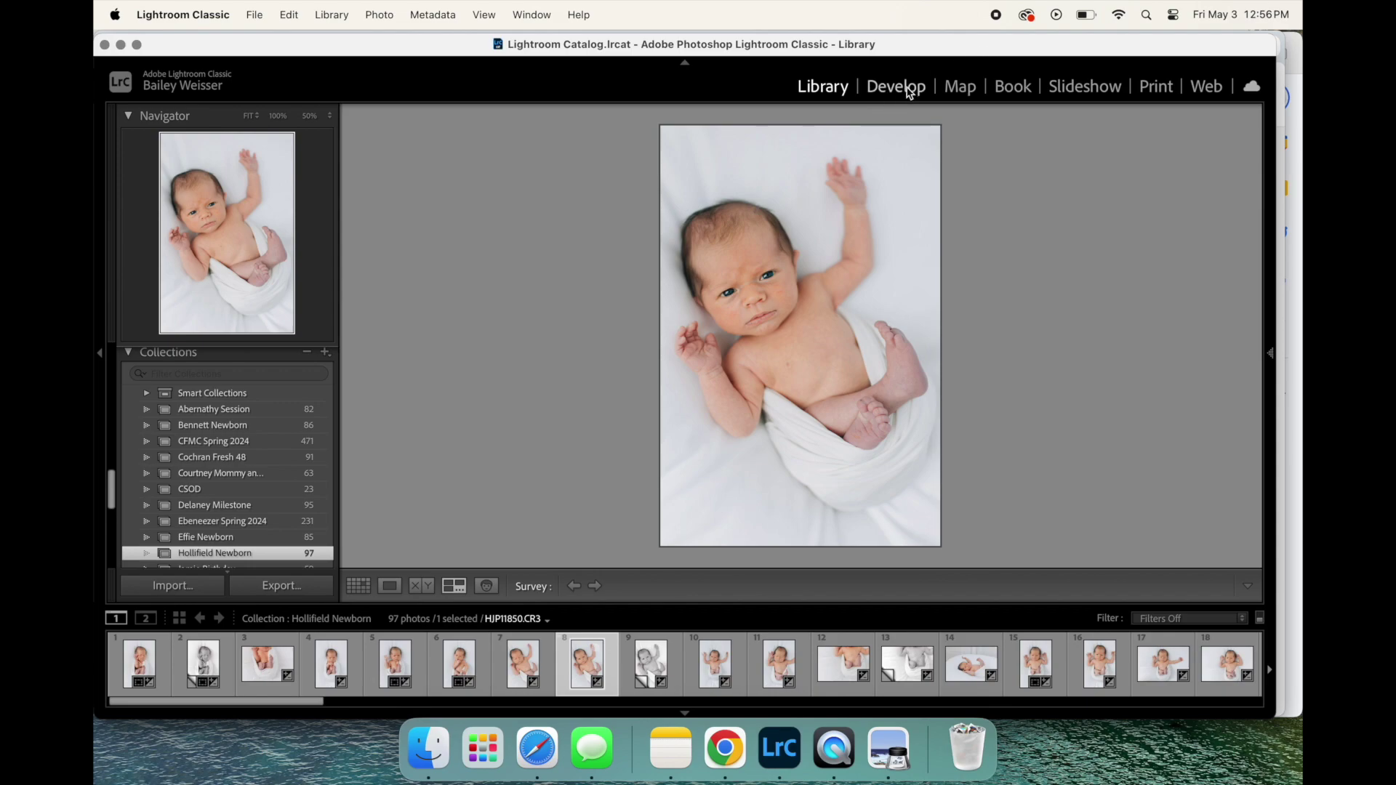
click(896, 86)
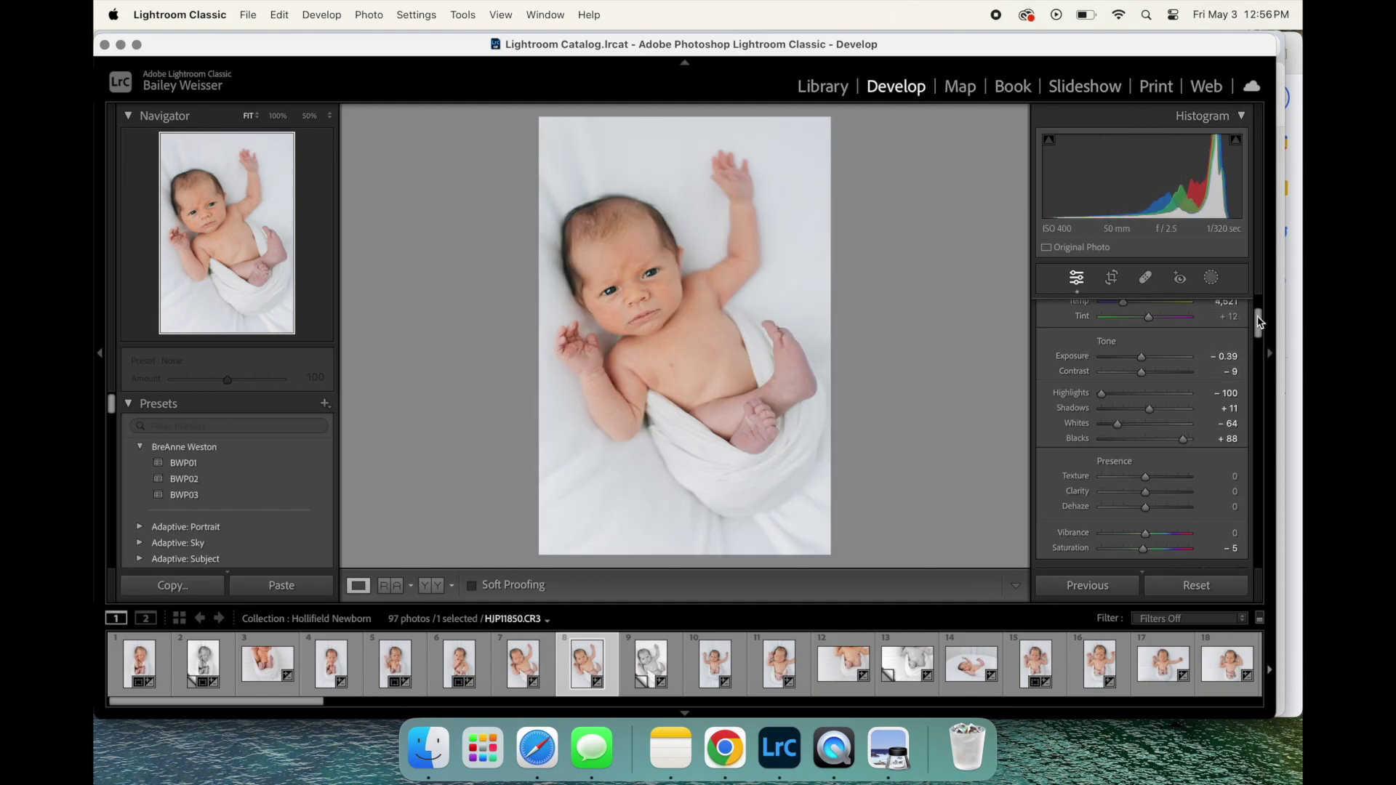
scroll(1149, 407, up, 4)
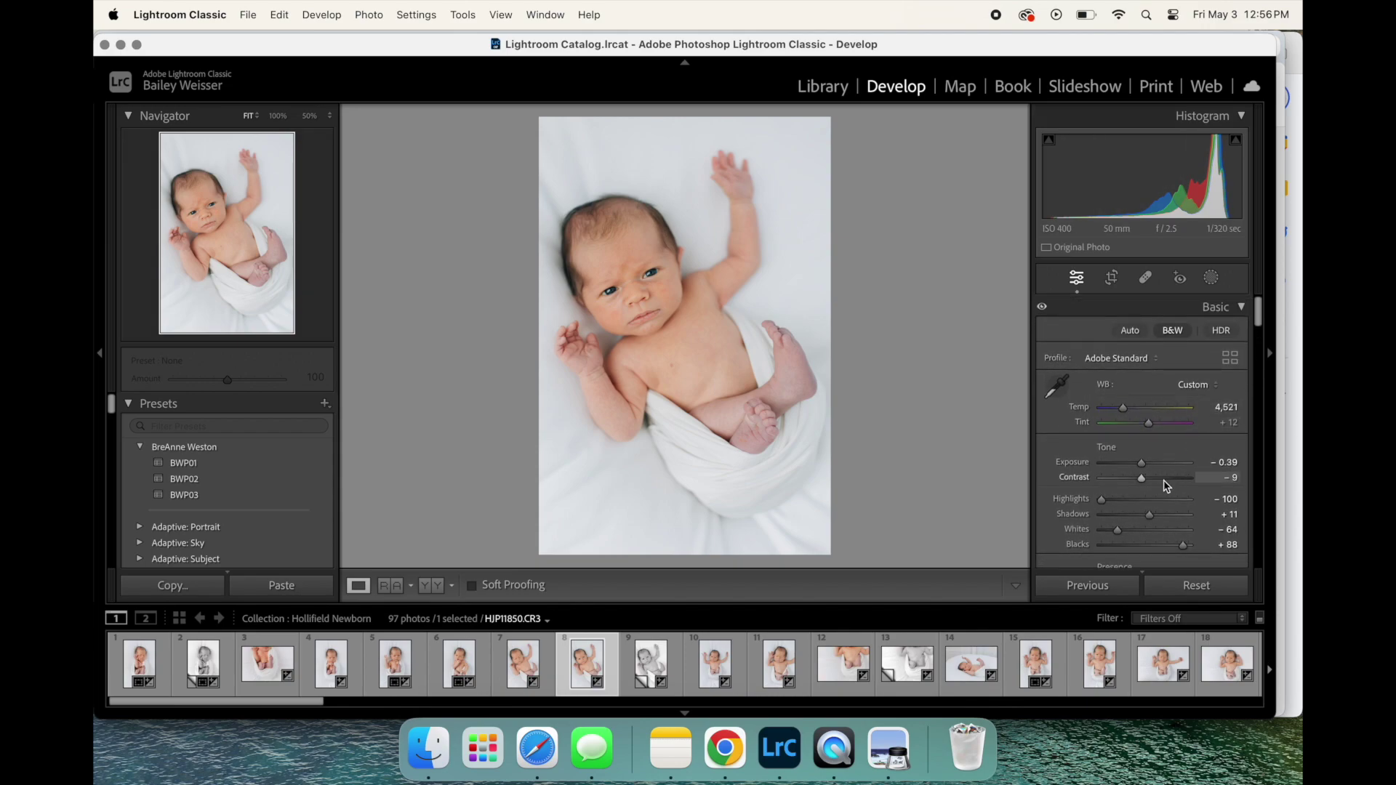
scroll(1163, 484, down, 5)
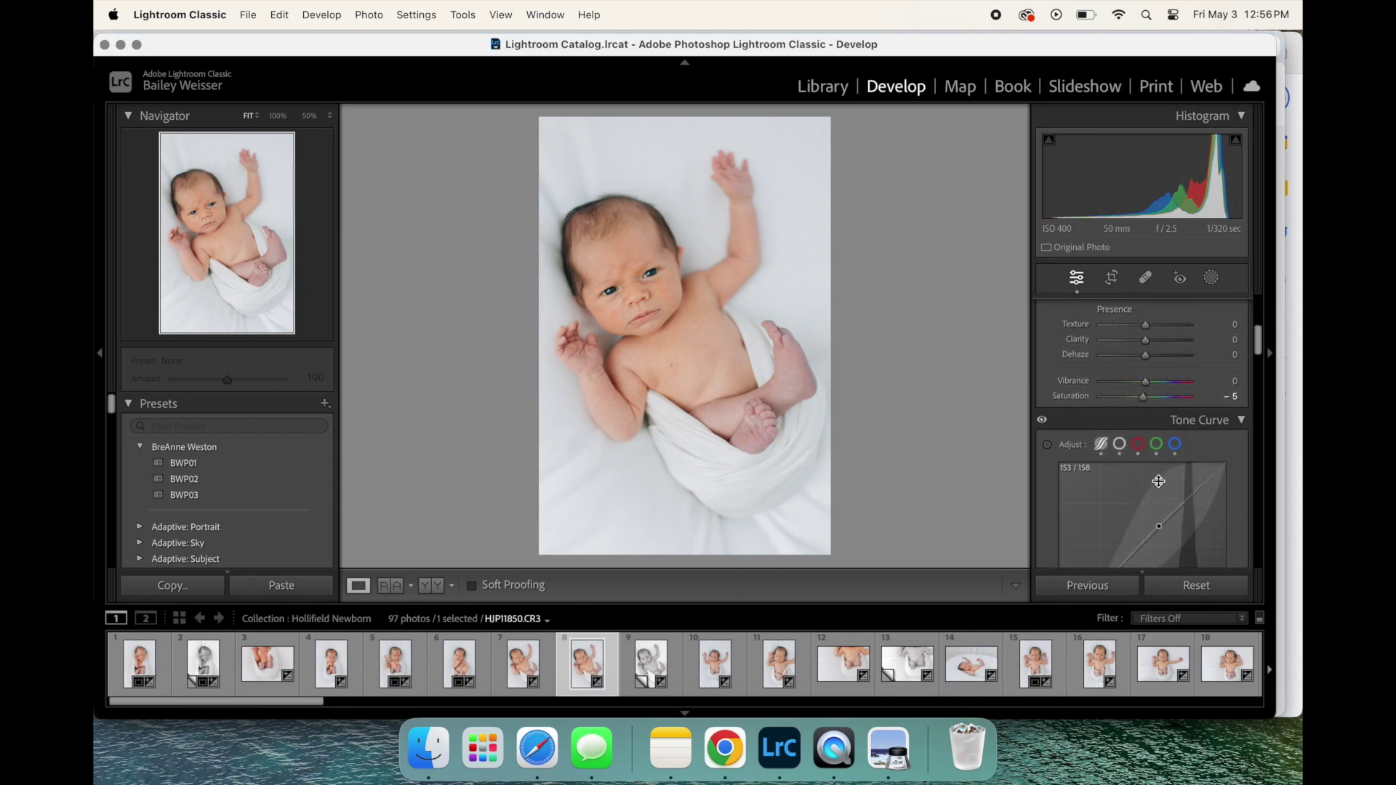
scroll(1160, 483, down, 8)
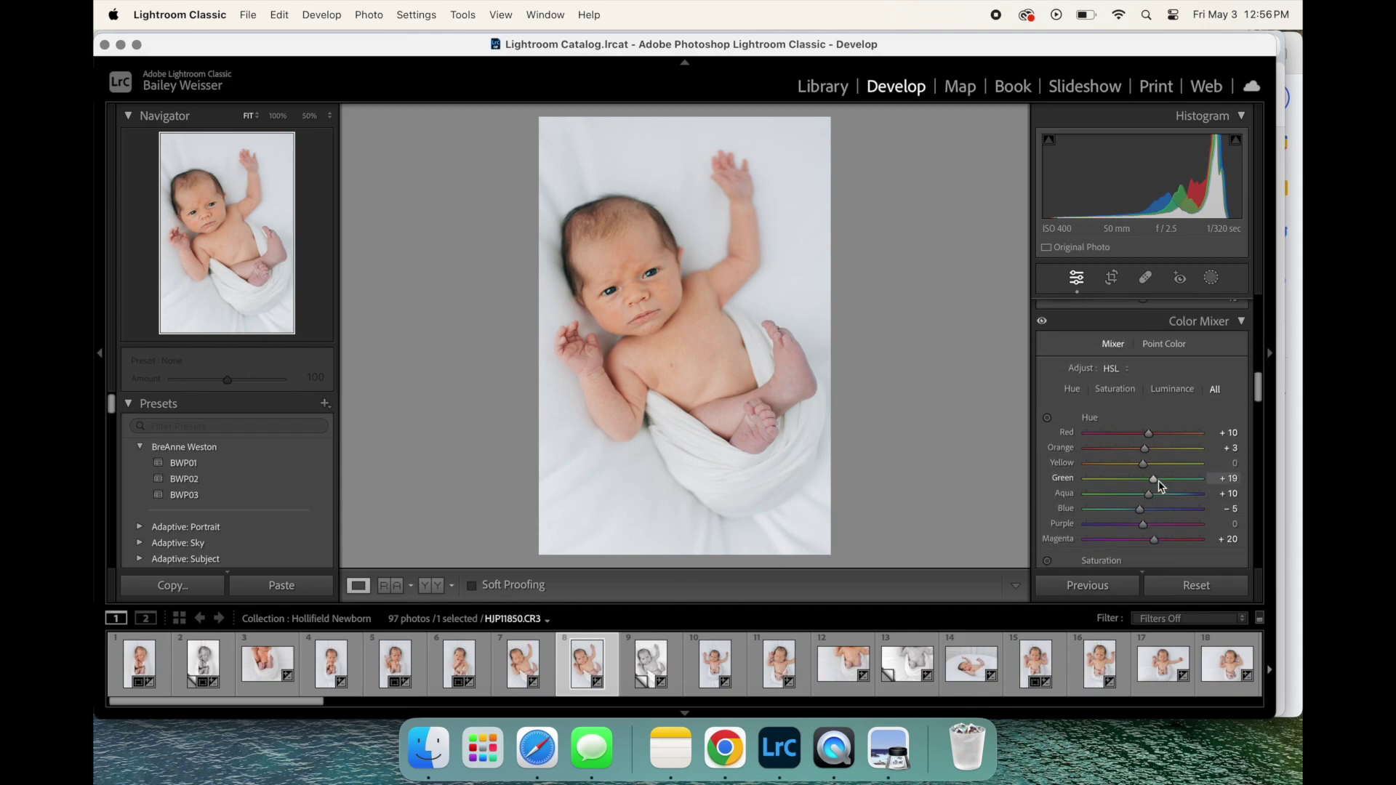
scroll(1161, 487, up, 10)
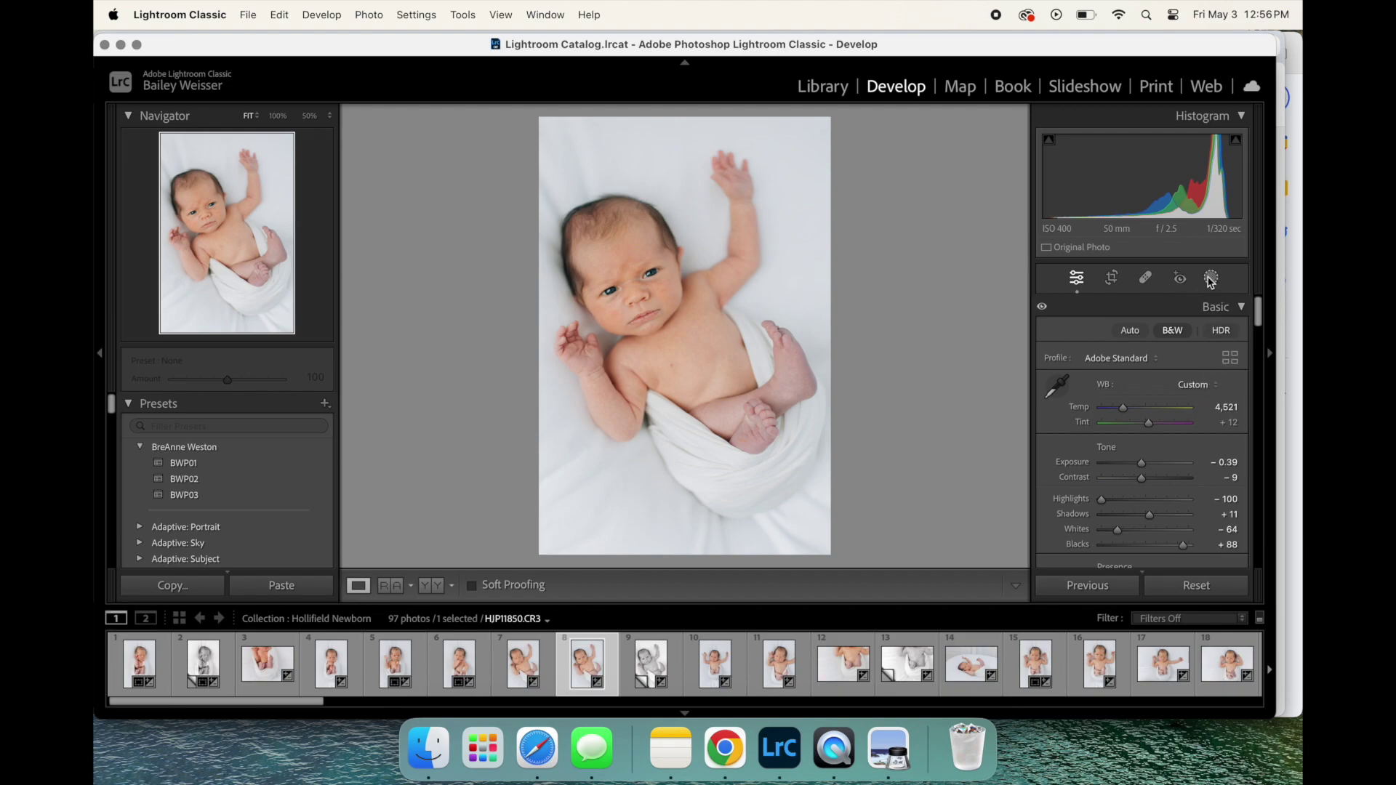
Step: Start a brush mask from Masking and adjust the brush size
click(1147, 279)
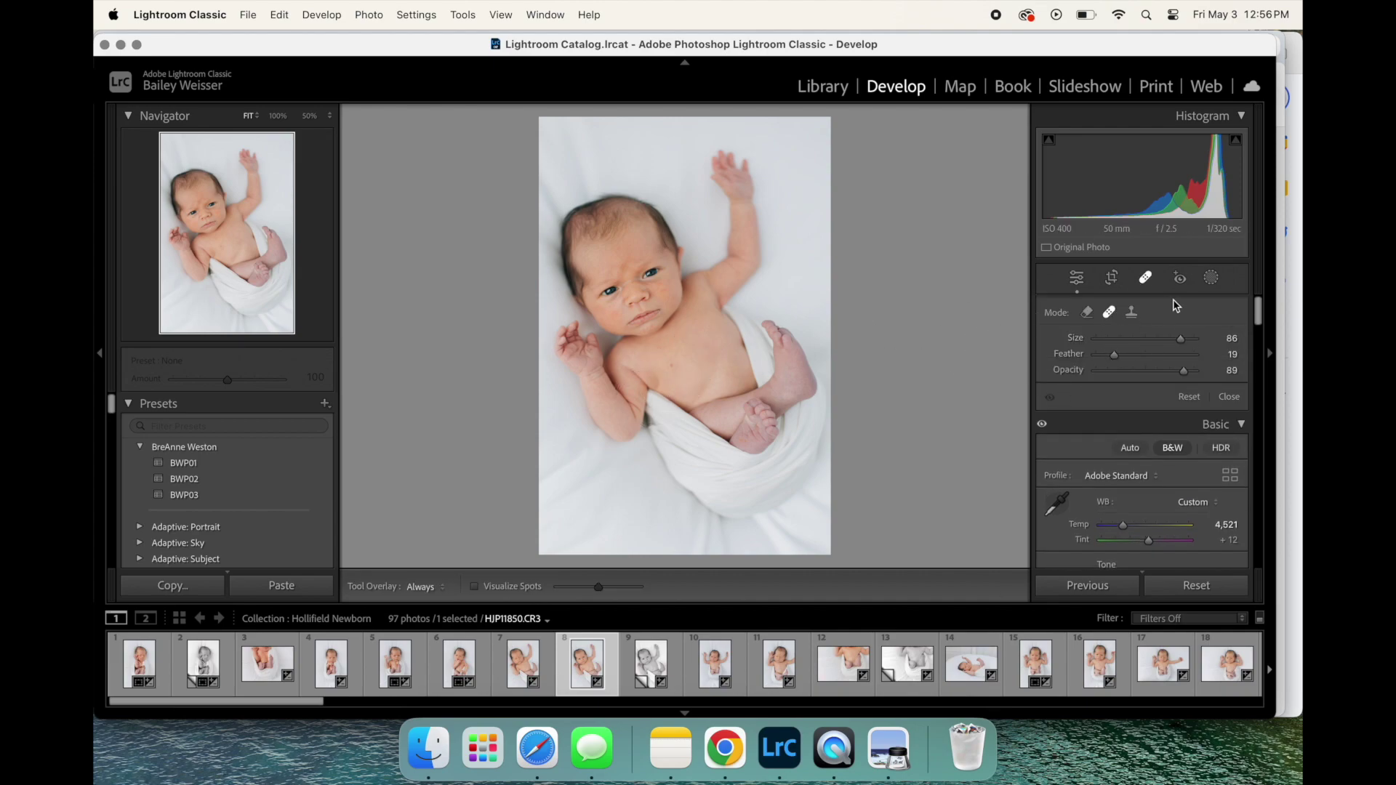
click(1147, 279)
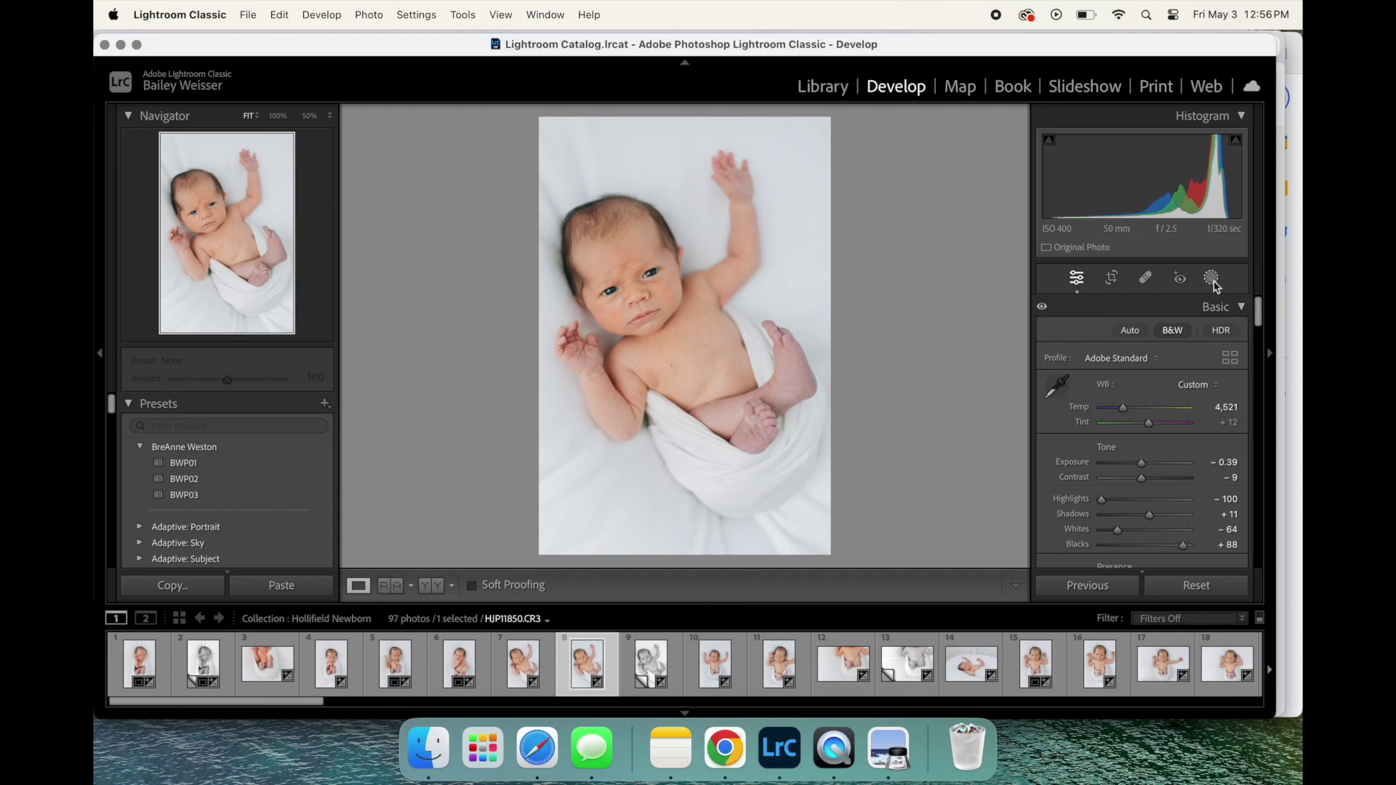
click(1211, 280)
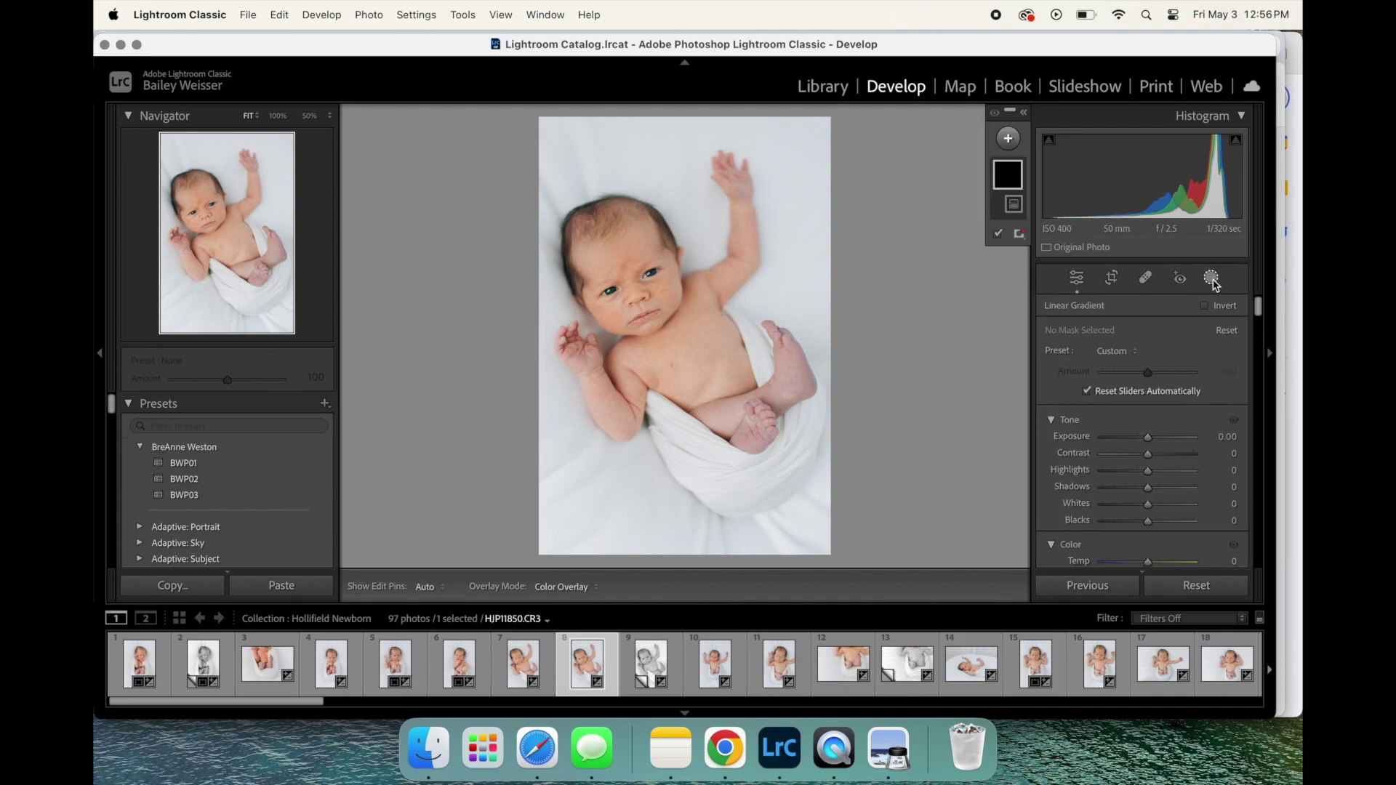
key(k)
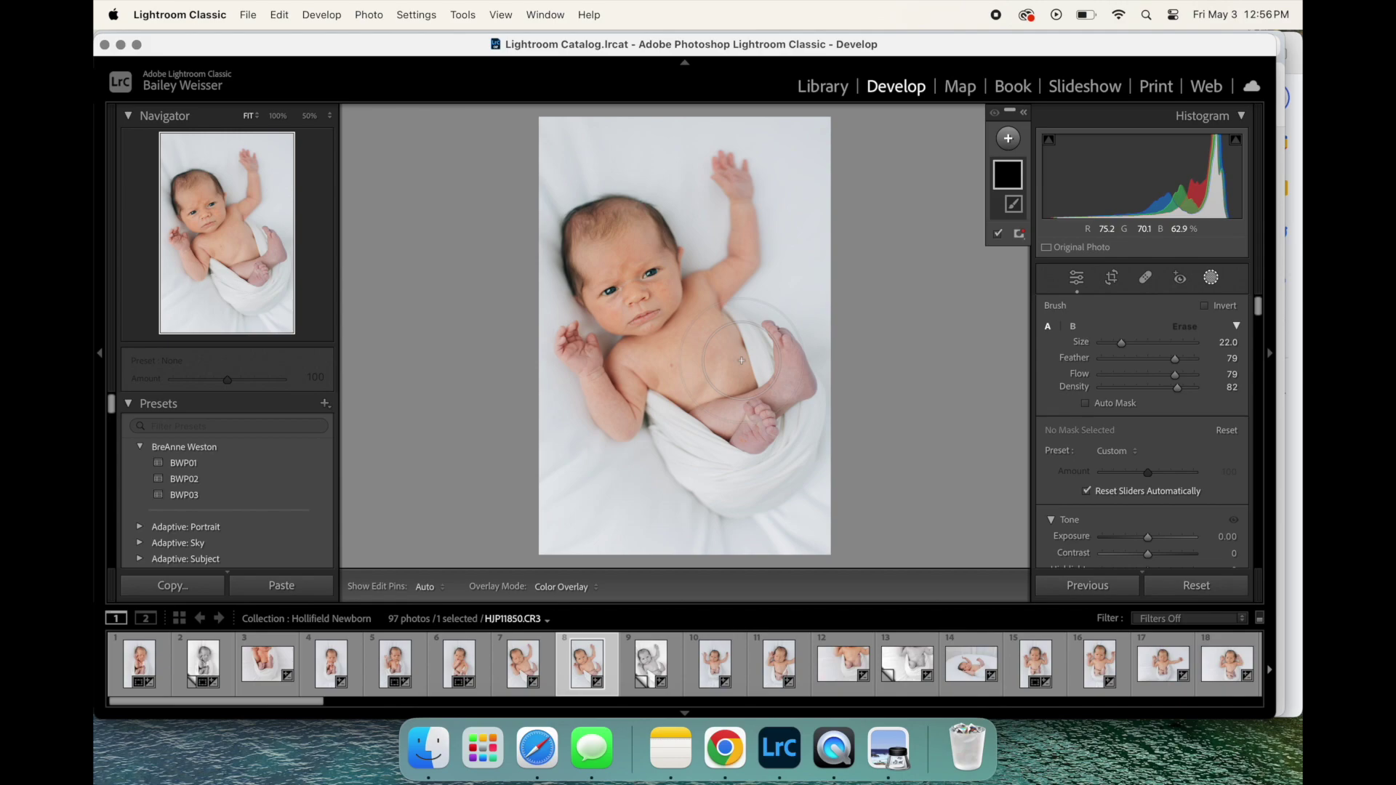
scroll(741, 360, down, 5)
key(bracketleft)
key(bracketleft)
key(bracketleft)
key(bracketleft)
key(bracketleft)
key(bracketleft)
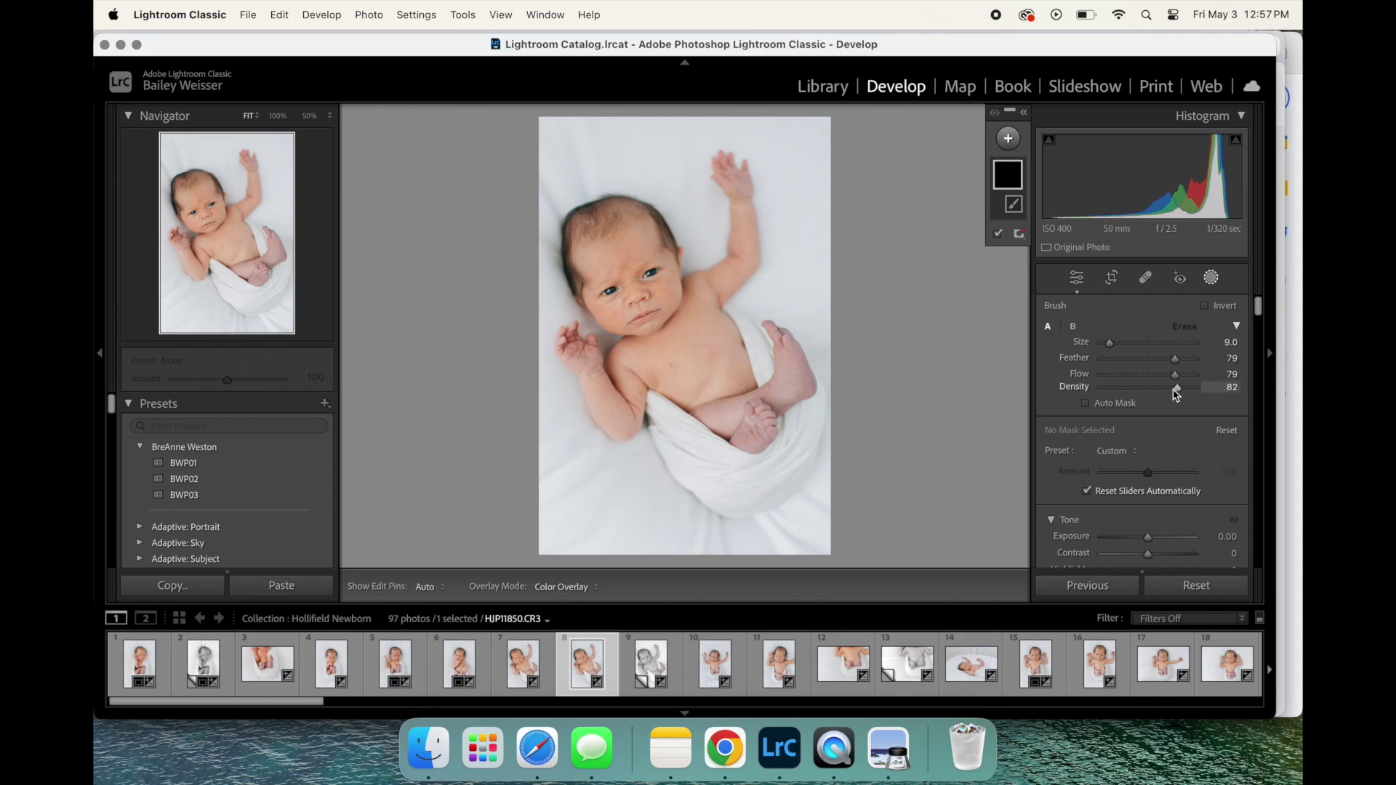
key(bracketright)
key(bracketright)
key(bracketright)
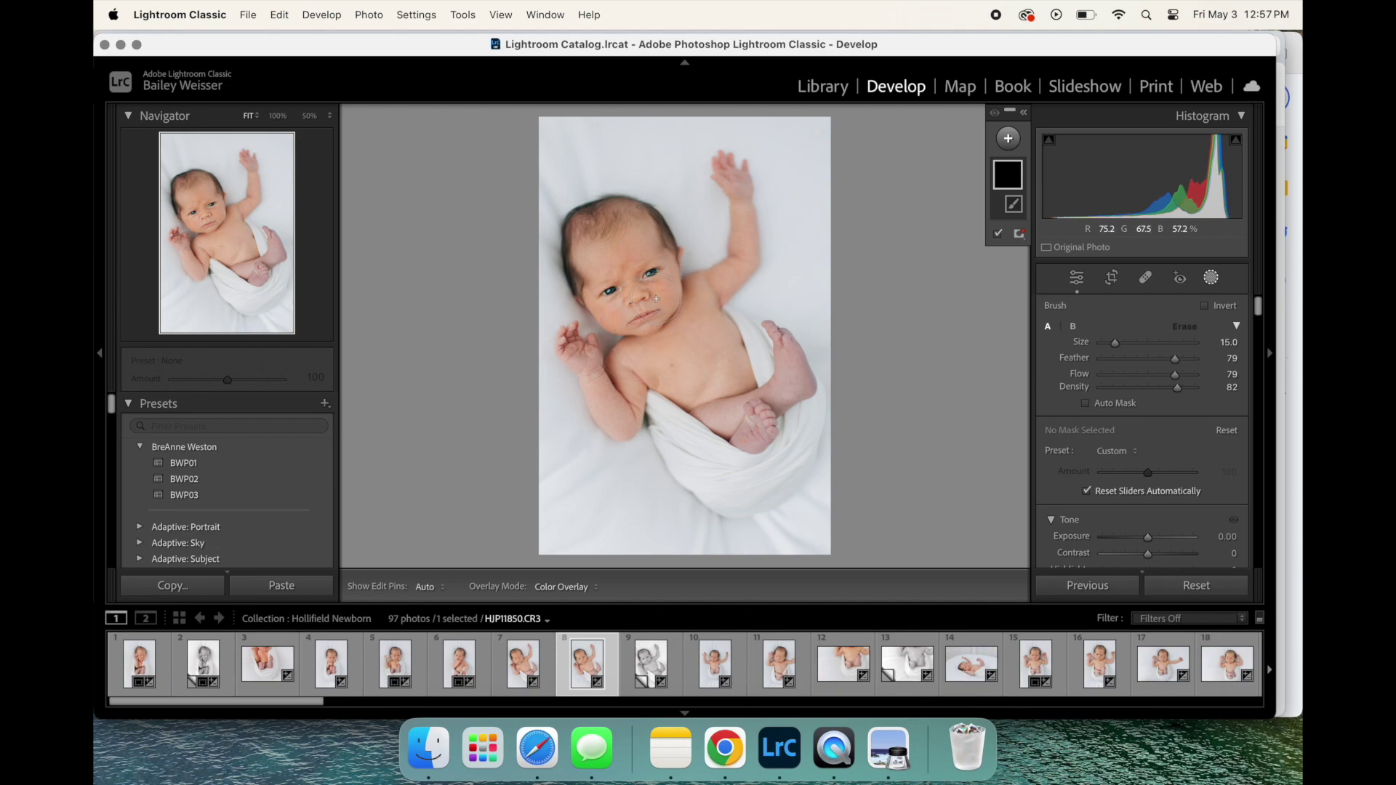
Step: Paint over the baby's right eye and raise the mask's Exposure to 0.05
scroll(657, 299, up, 1)
scroll(656, 299, up, 1)
mouse_move(654, 302)
mouse_down()
mouse_move(642, 230)
mouse_move(627, 232)
mouse_move(661, 328)
mouse_up()
drag(1148, 537, 1153, 542)
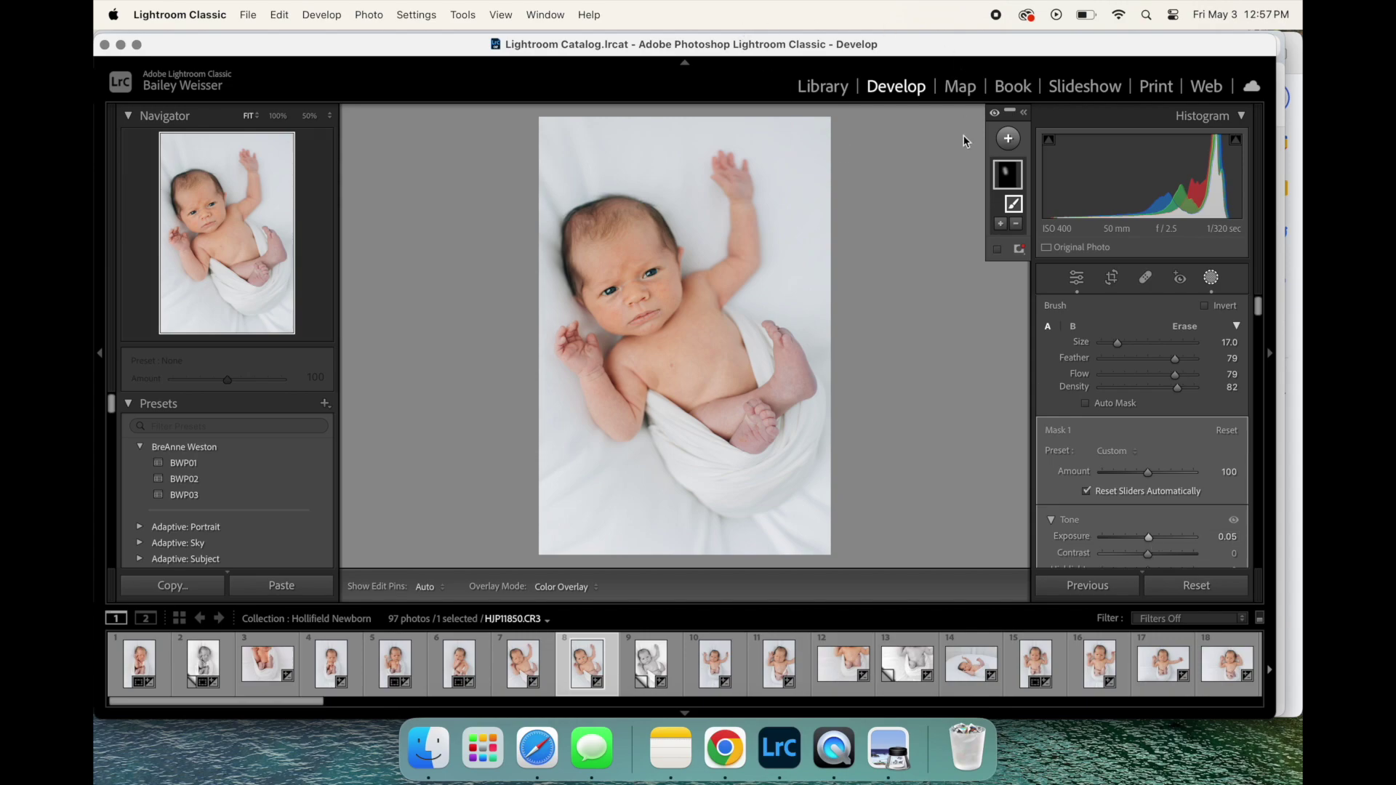
click(1009, 181)
Step: Delete the eye mask and add a Select Subject mask covering the baby and wrap
key(Delete)
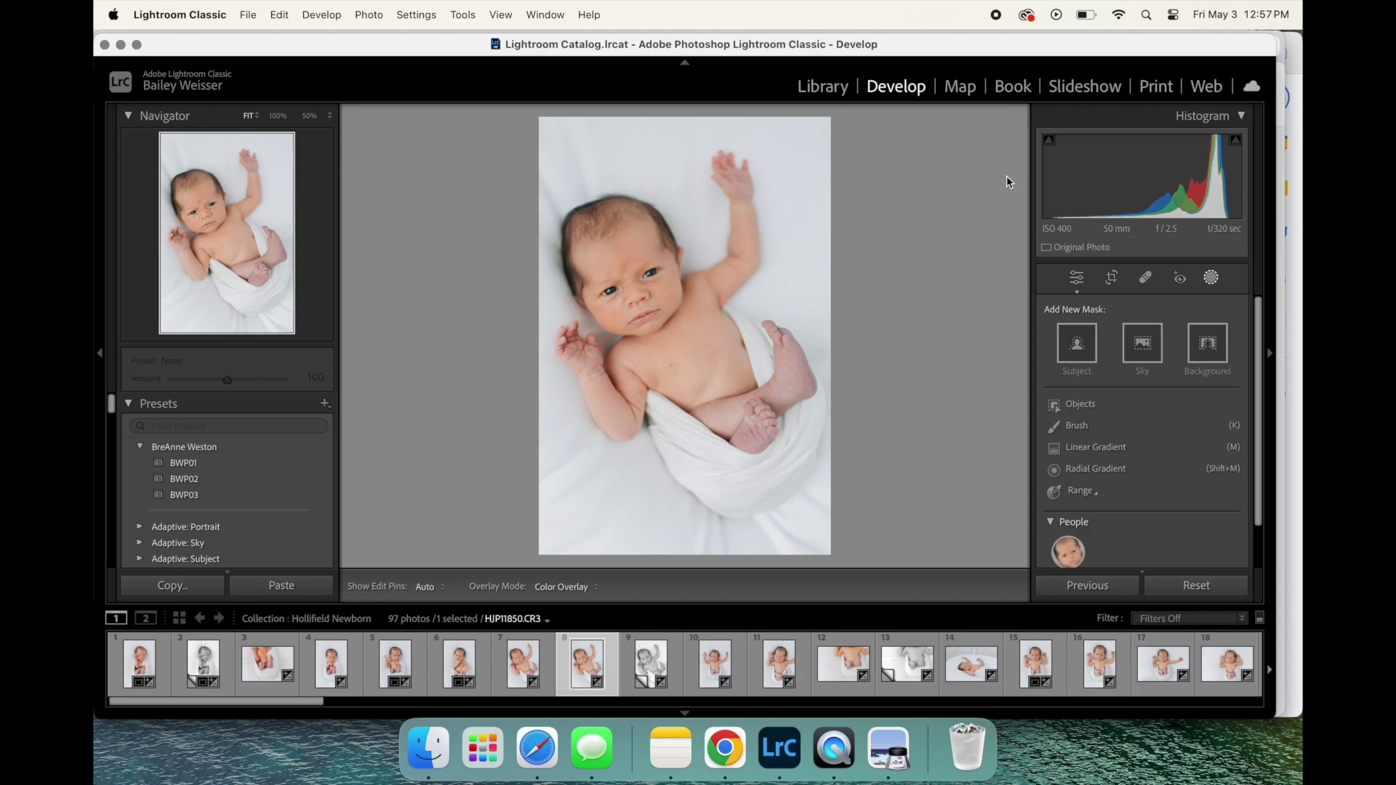
key(k)
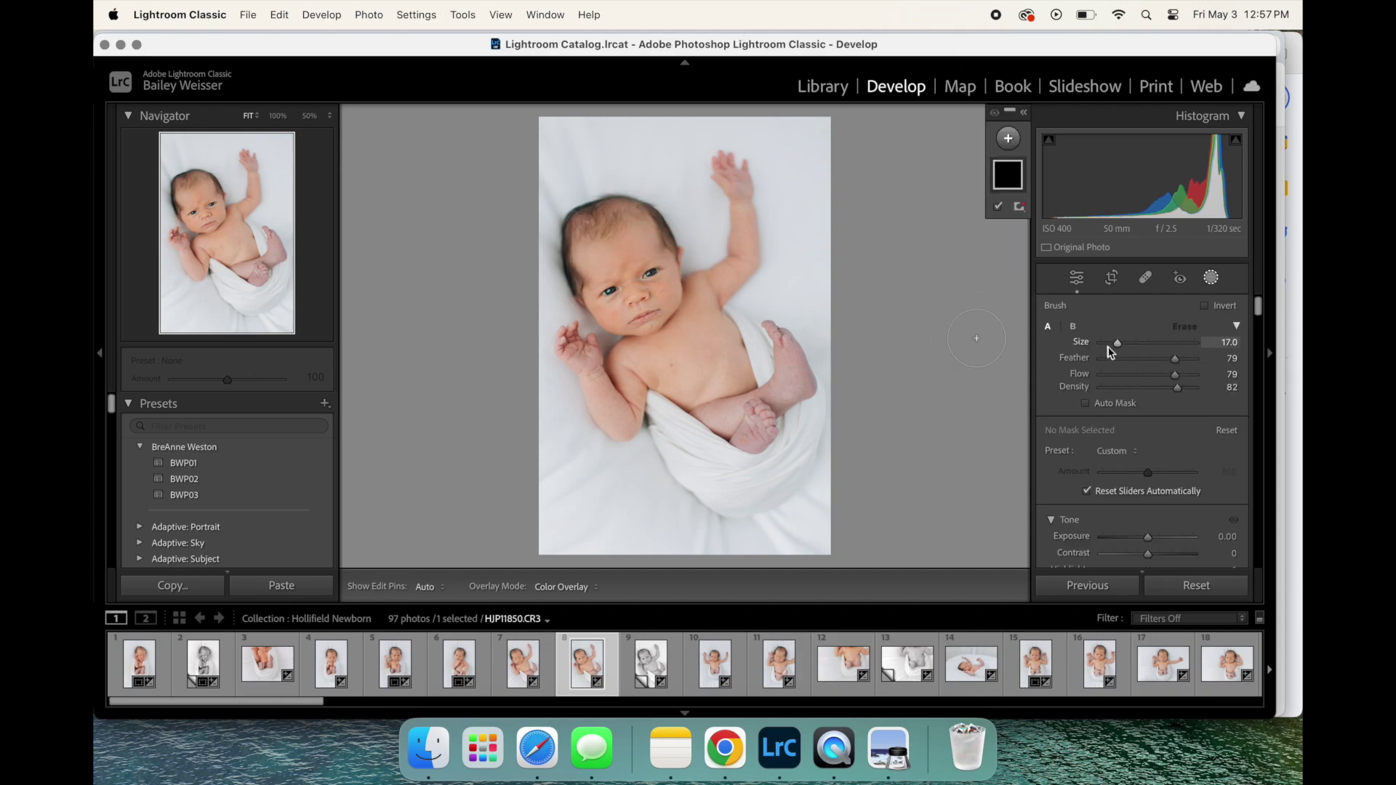
click(1006, 145)
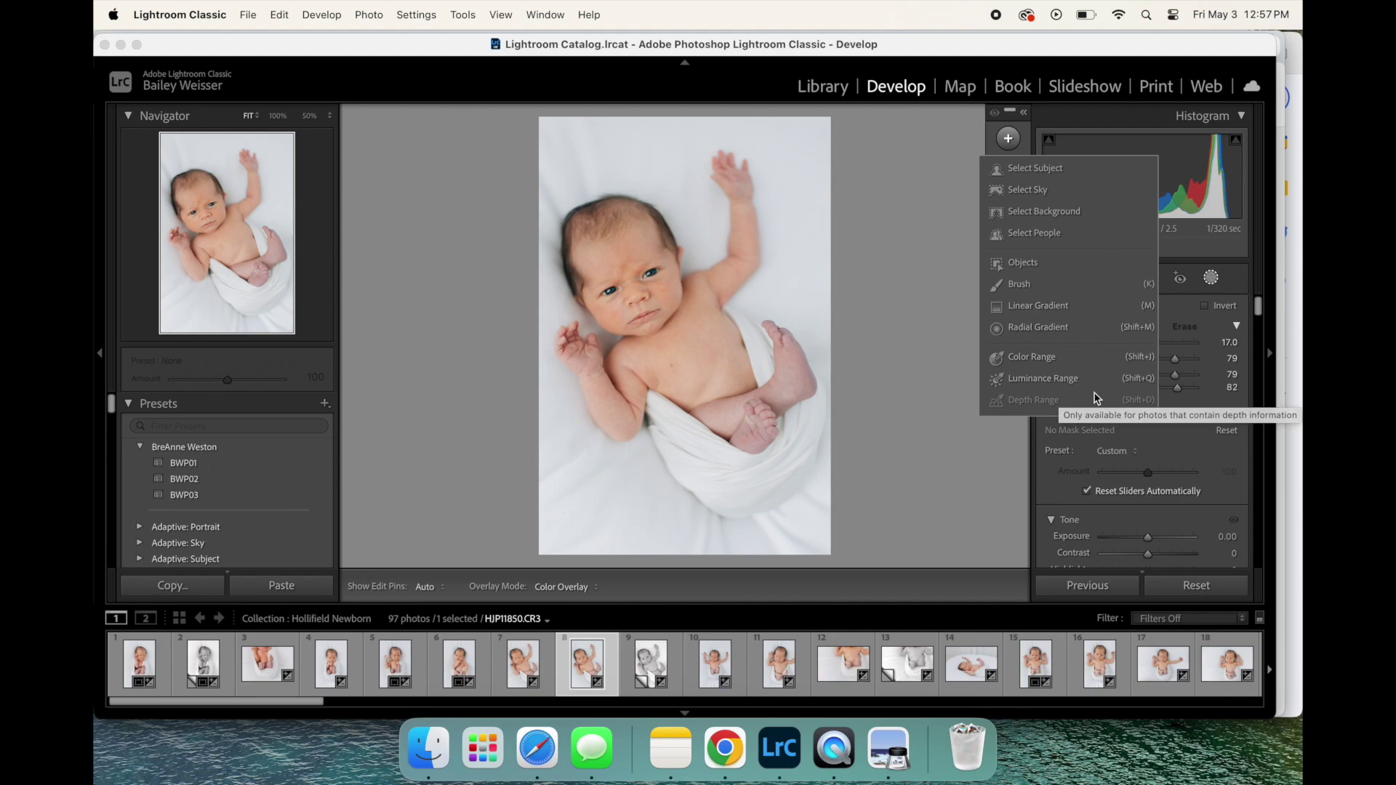
click(1044, 173)
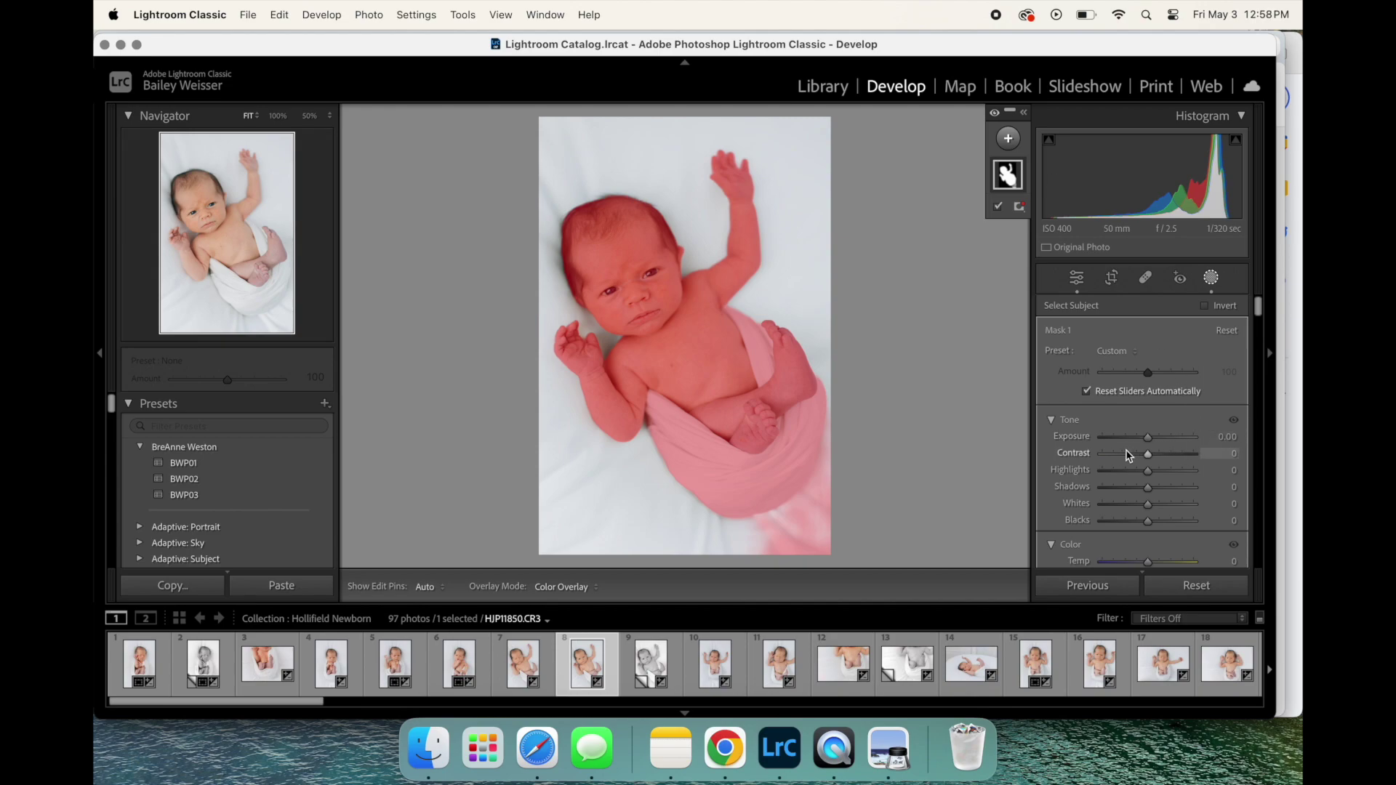
Step: Set the Select Subject mask's Temp slider to −3
scroll(1149, 487, down, 3)
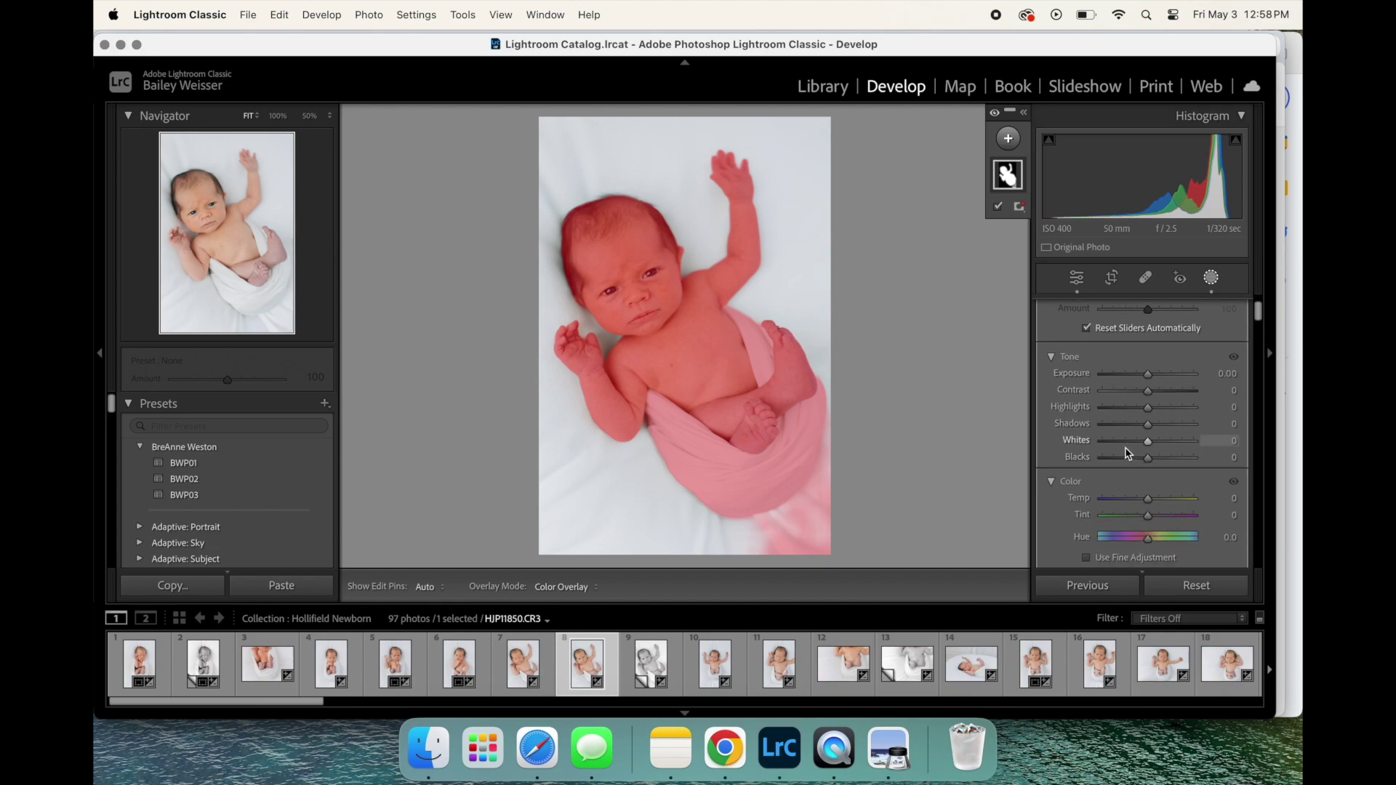
drag(1148, 498, 1147, 502)
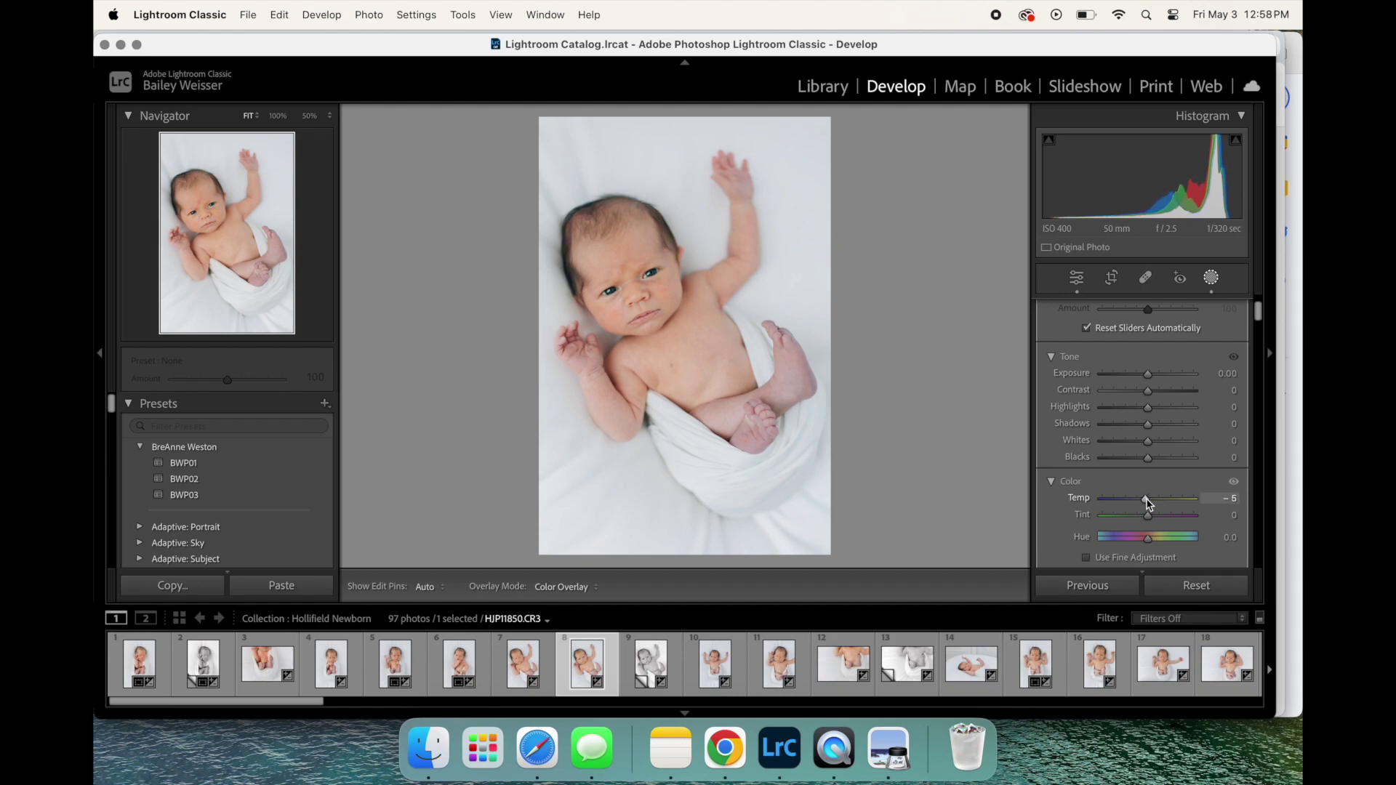
drag(1148, 503, 1147, 501)
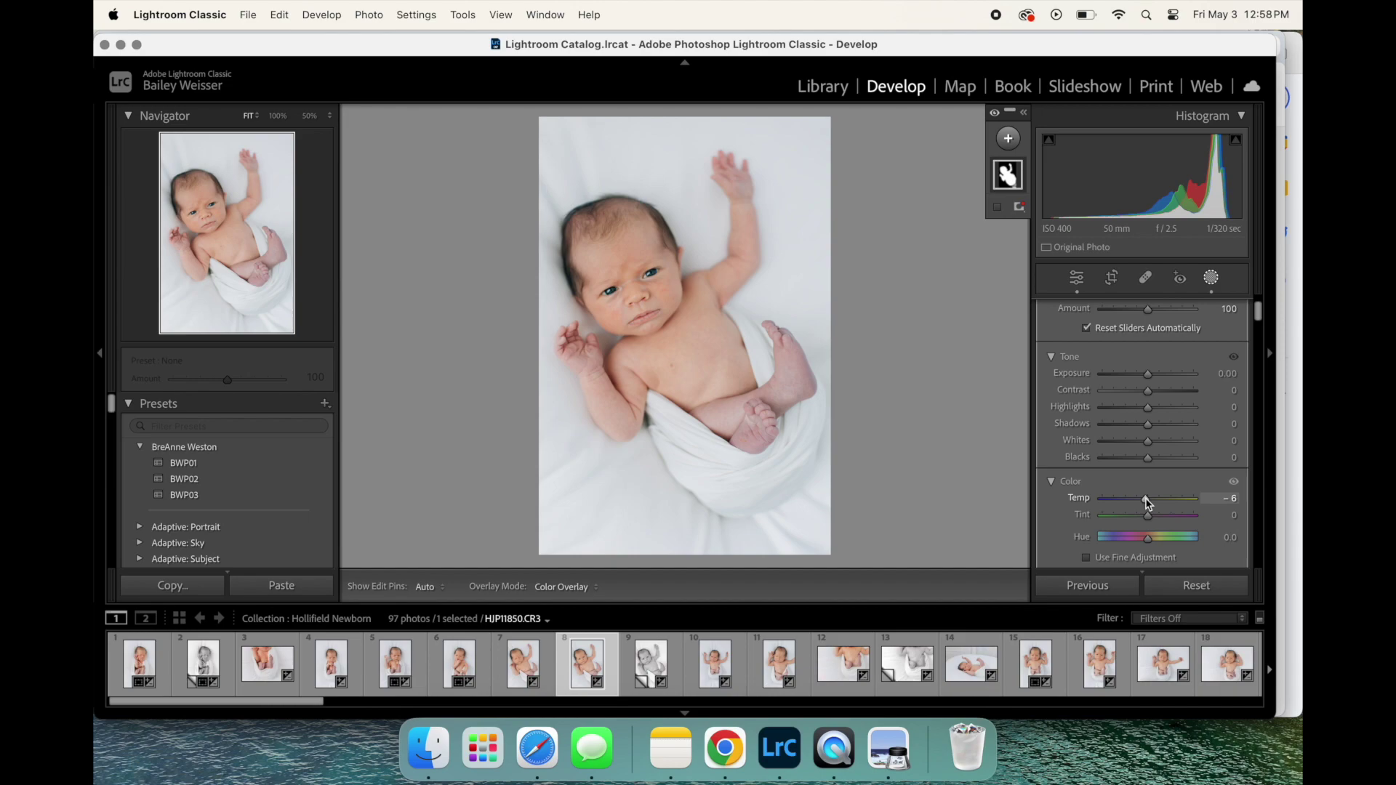
scroll(1147, 502, down, 5)
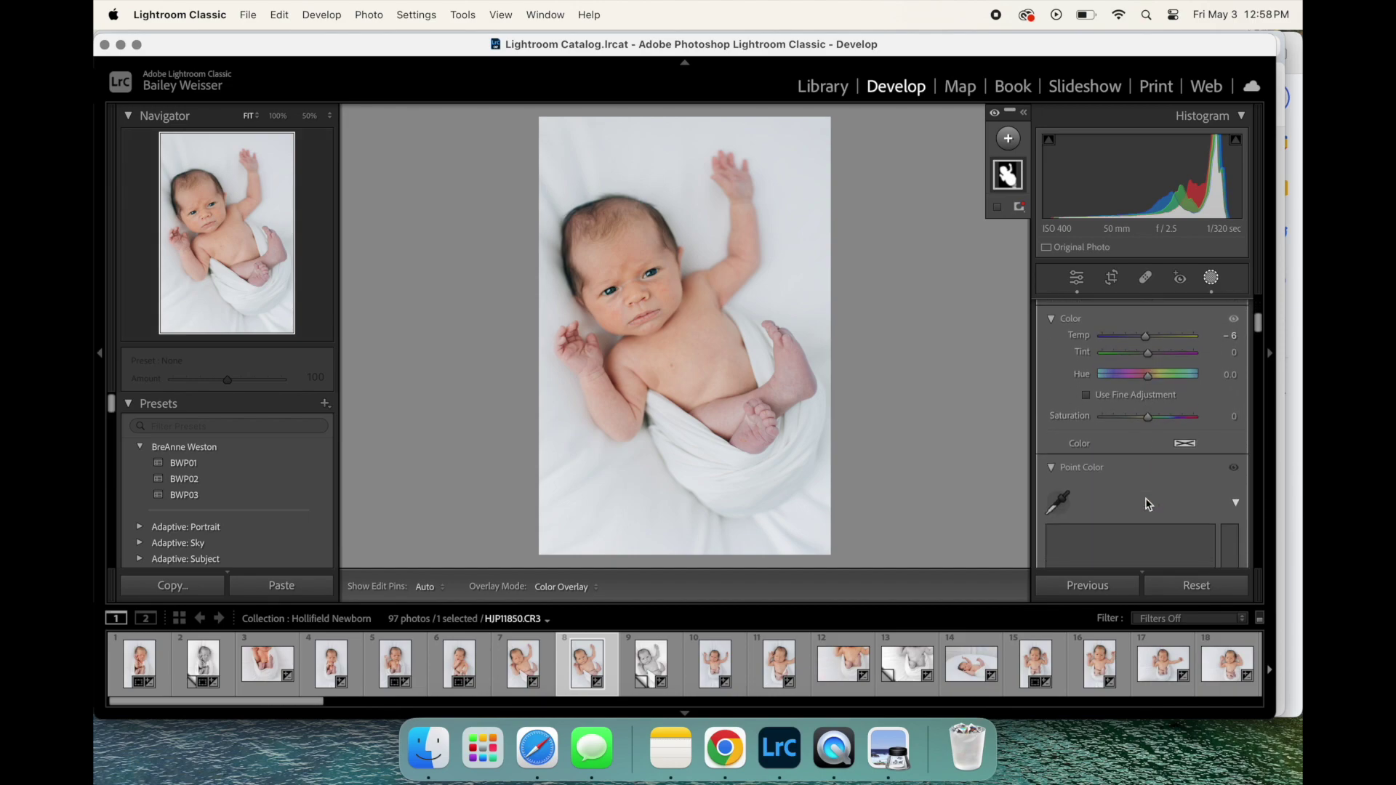
scroll(1148, 503, up, 6)
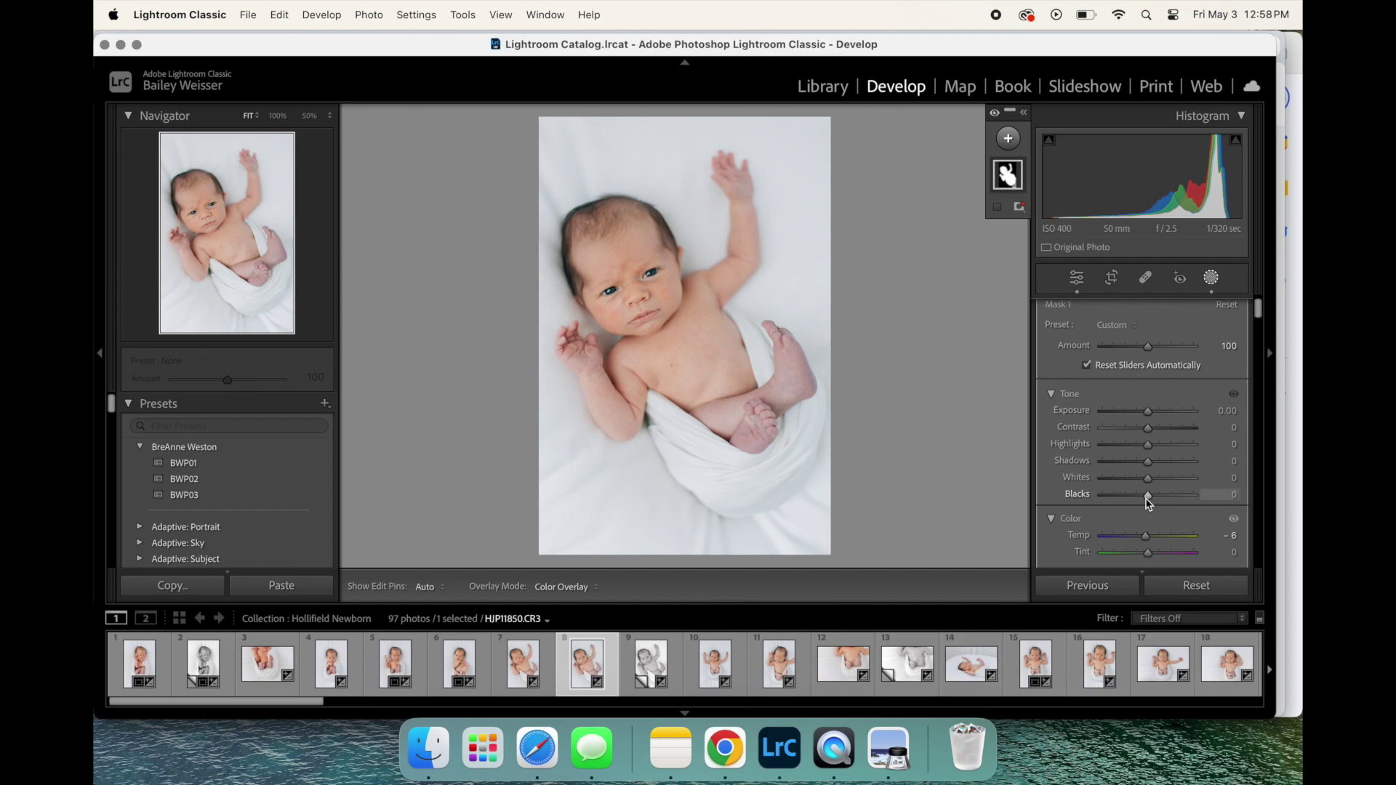
scroll(1148, 503, down, 5)
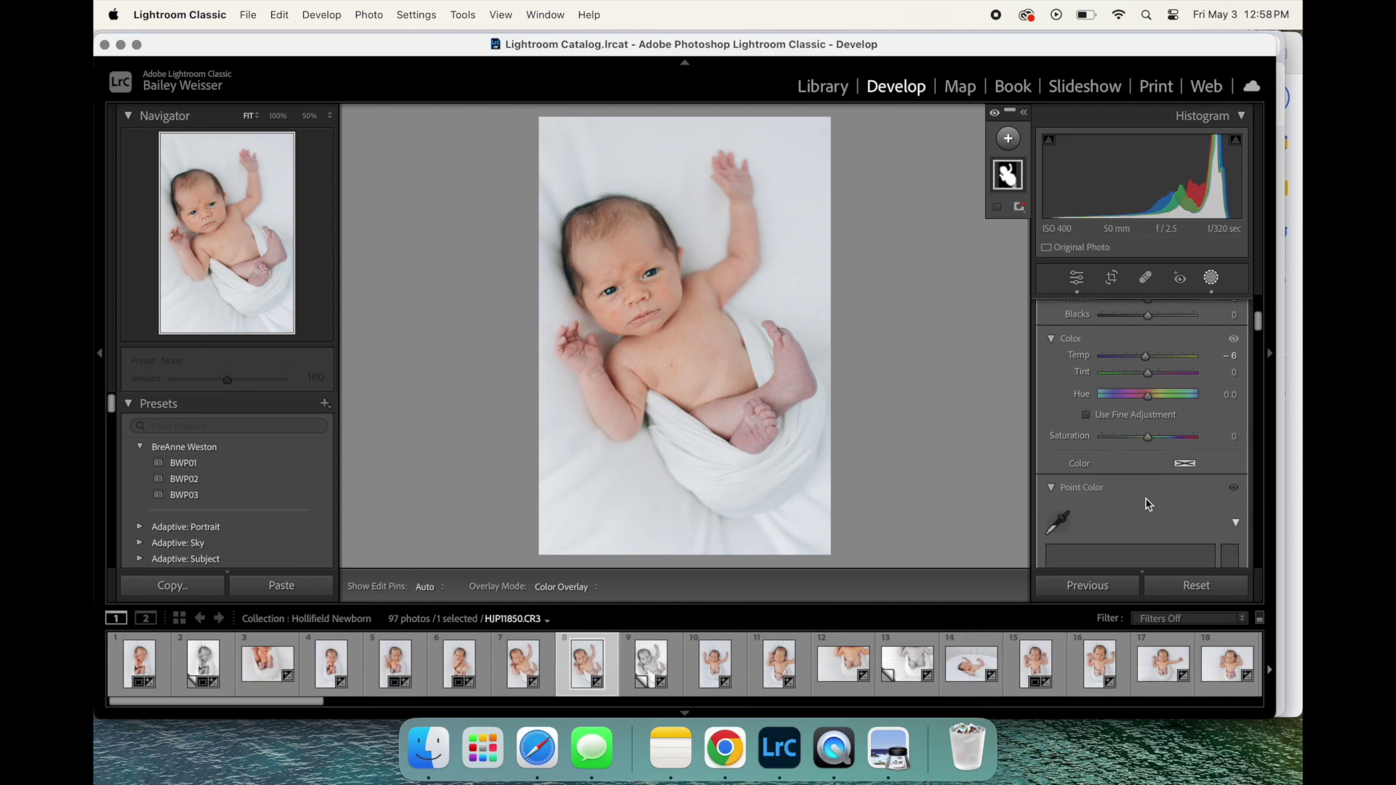
scroll(1148, 503, down, 6)
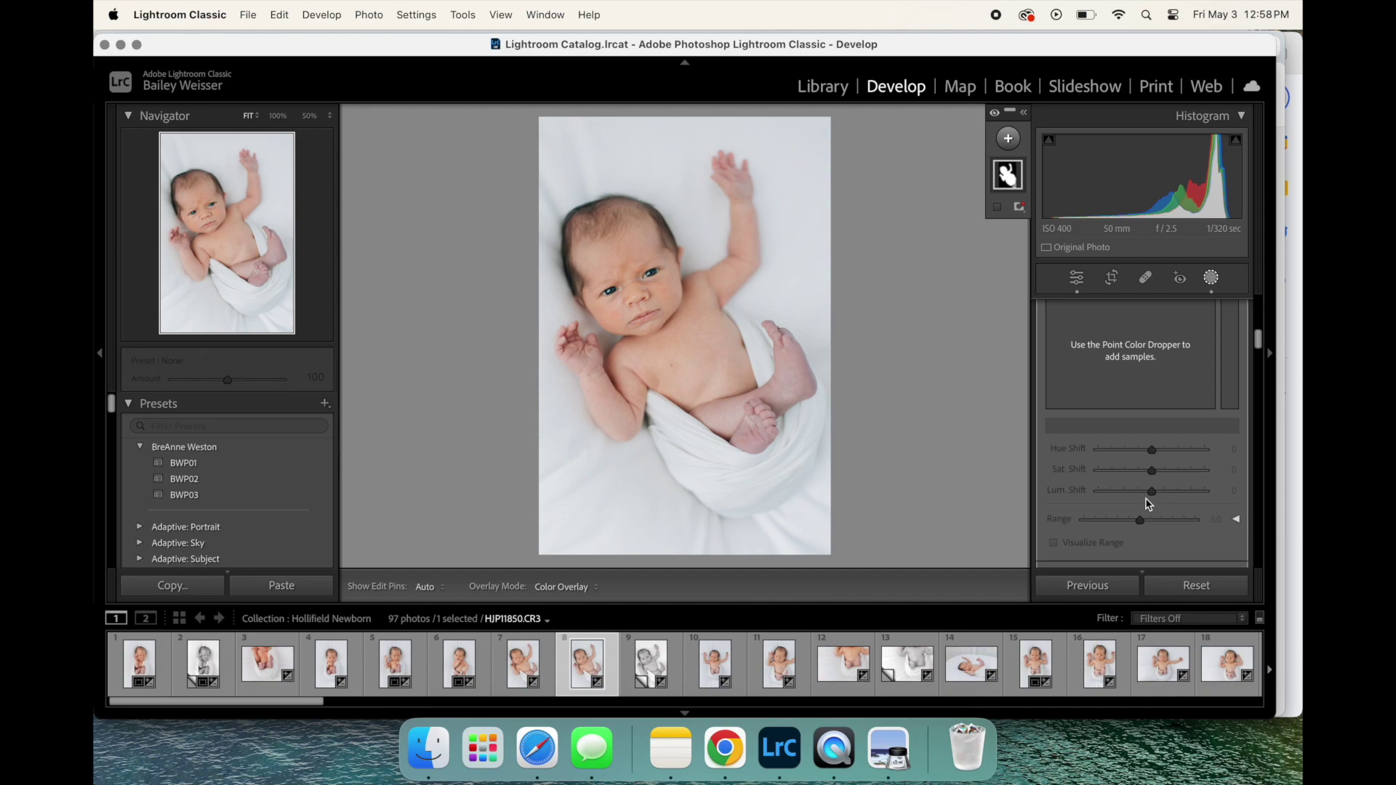
scroll(1148, 504, down, 3)
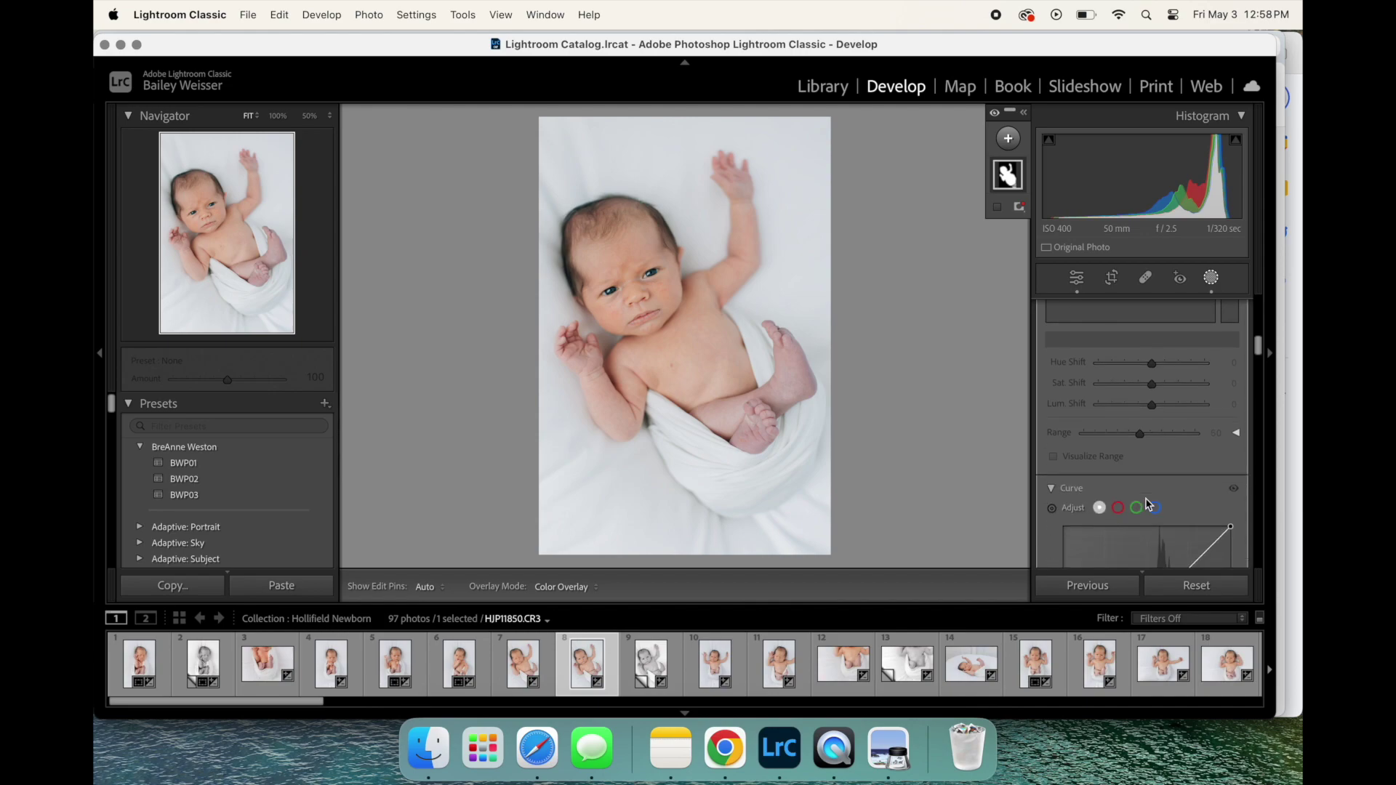
scroll(1146, 504, up, 10)
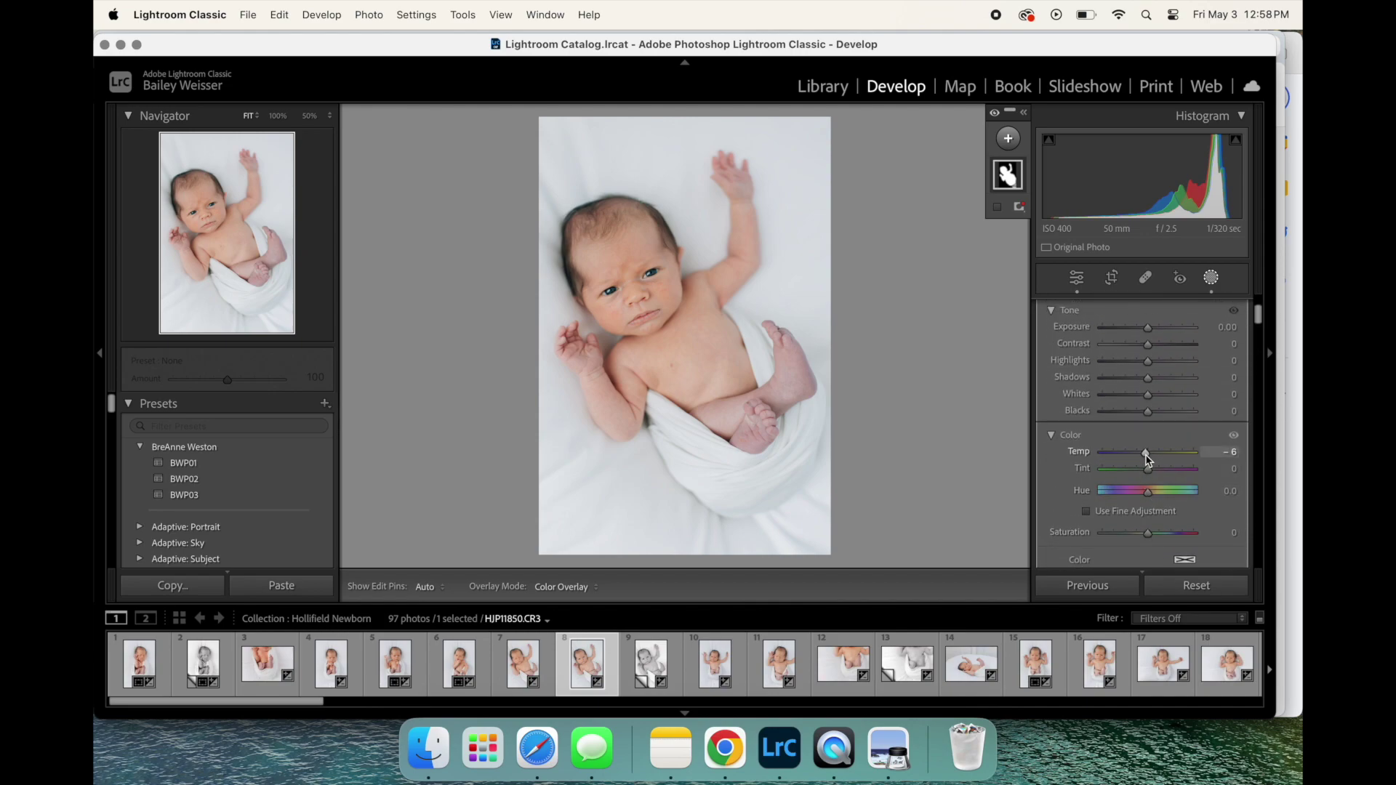
drag(1146, 455, 1148, 455)
Step: Switch to thumbnail 48, the studio photo of the couple holding their newborn
click(1010, 139)
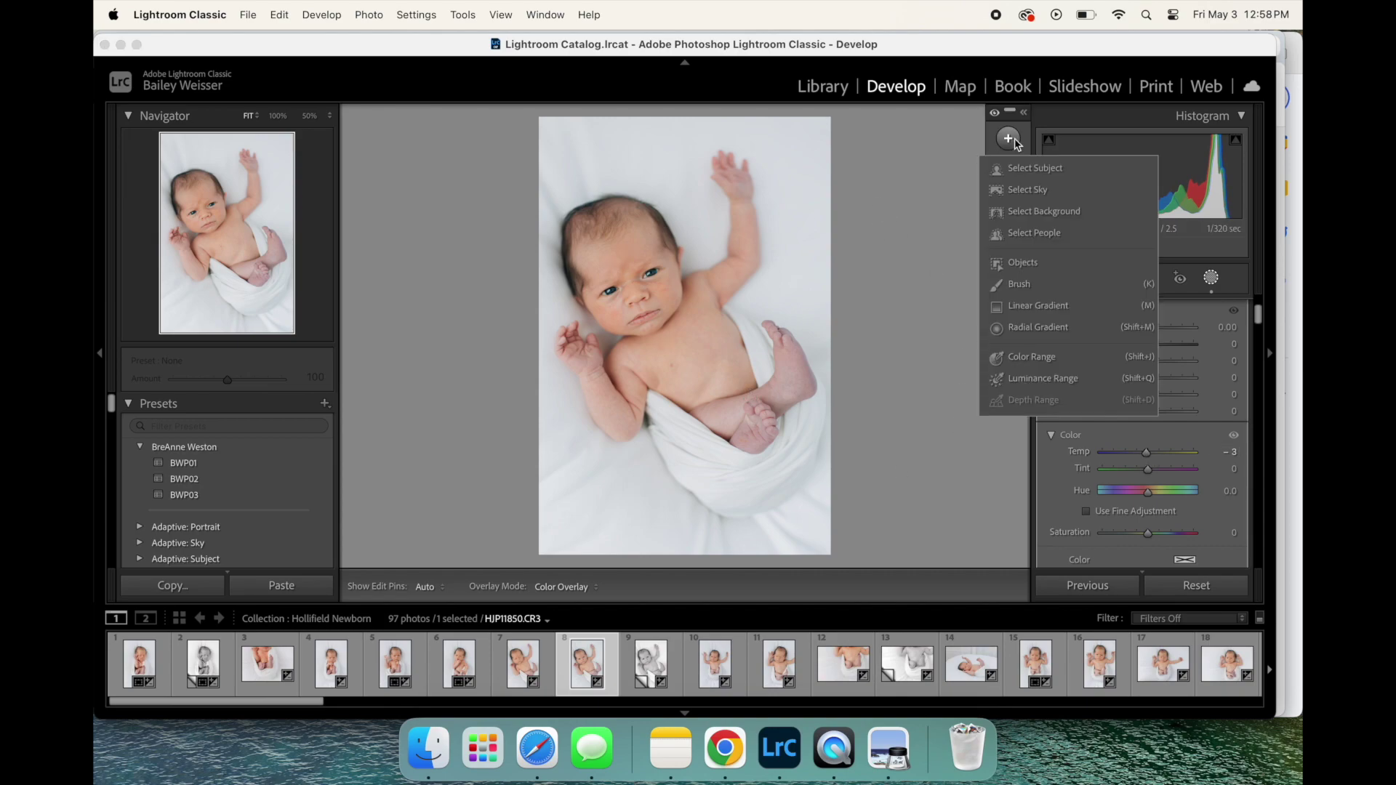
click(1023, 234)
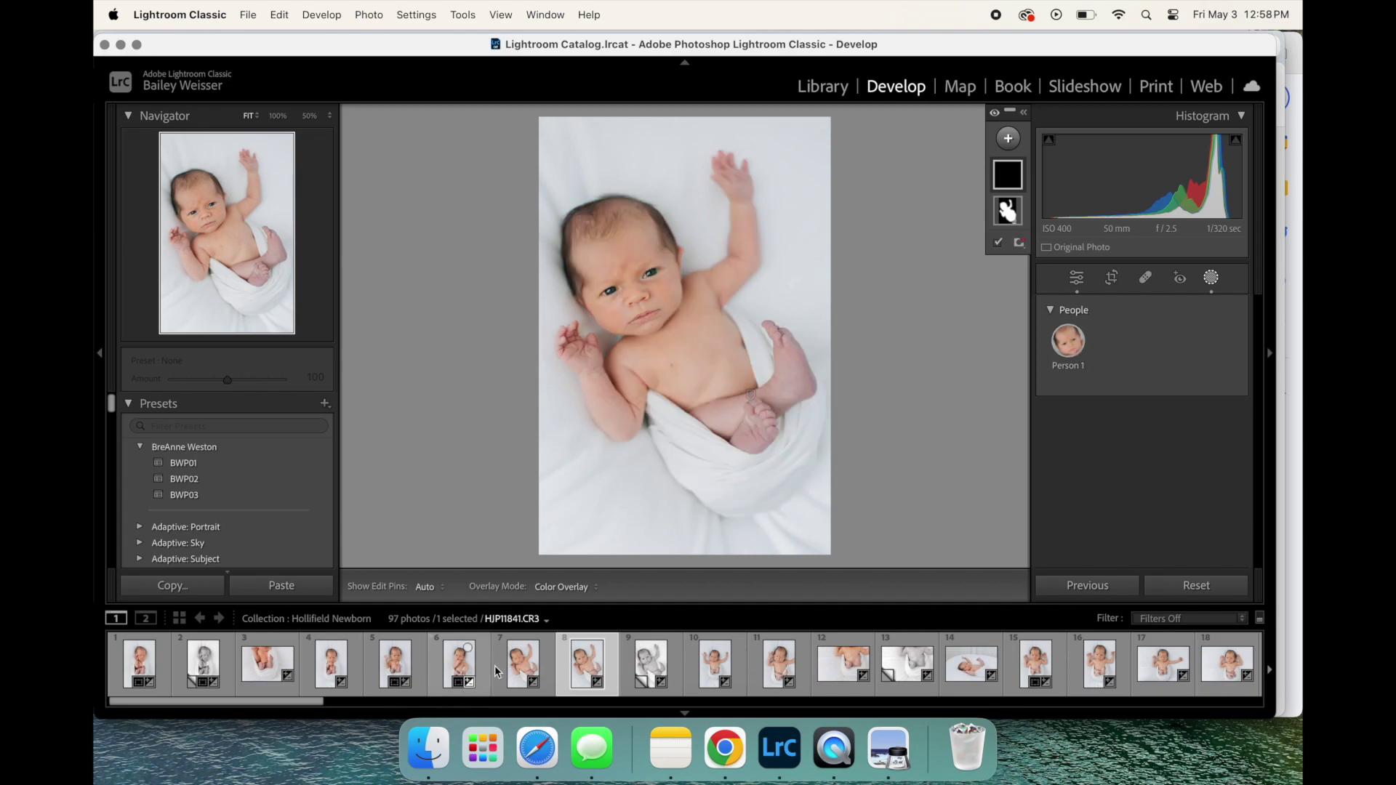
scroll(589, 662, down, 10)
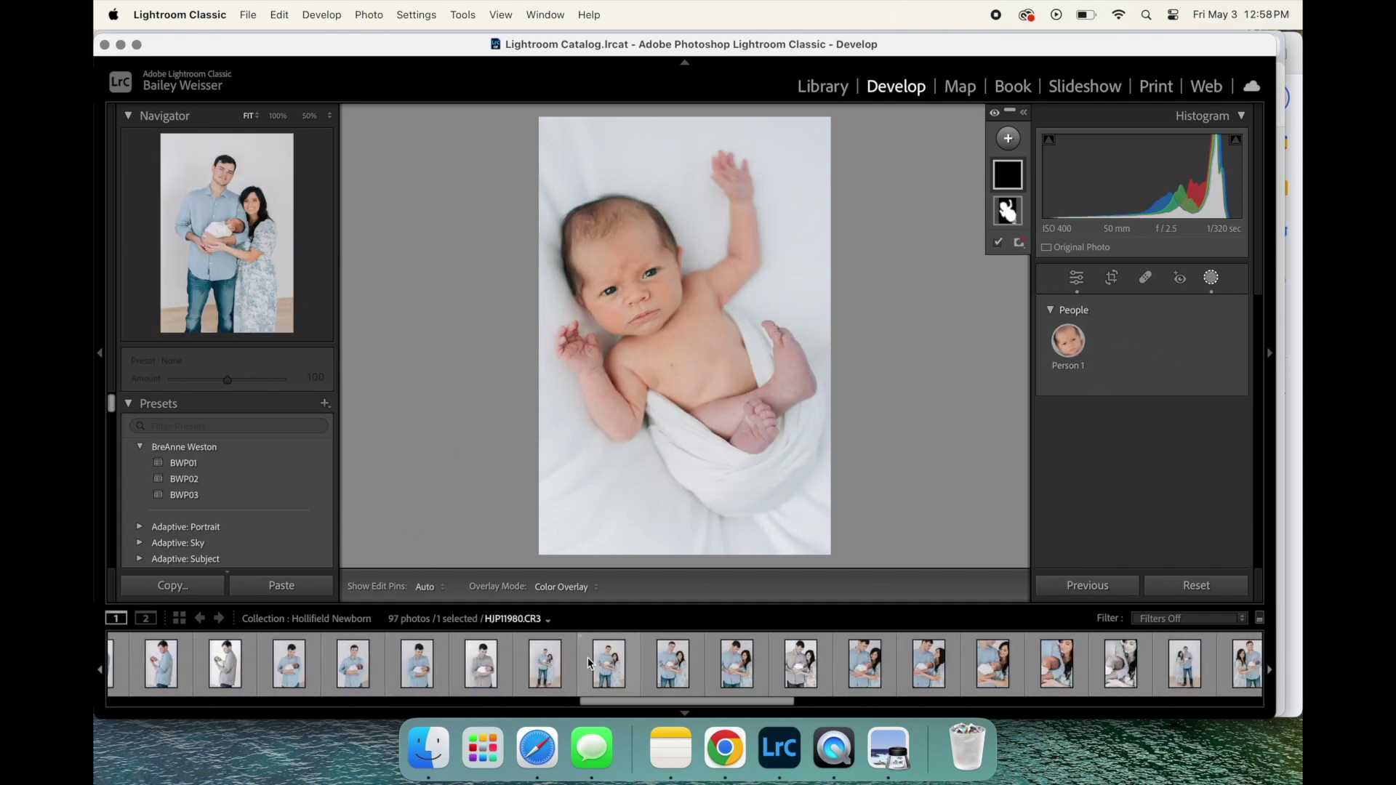
click(608, 667)
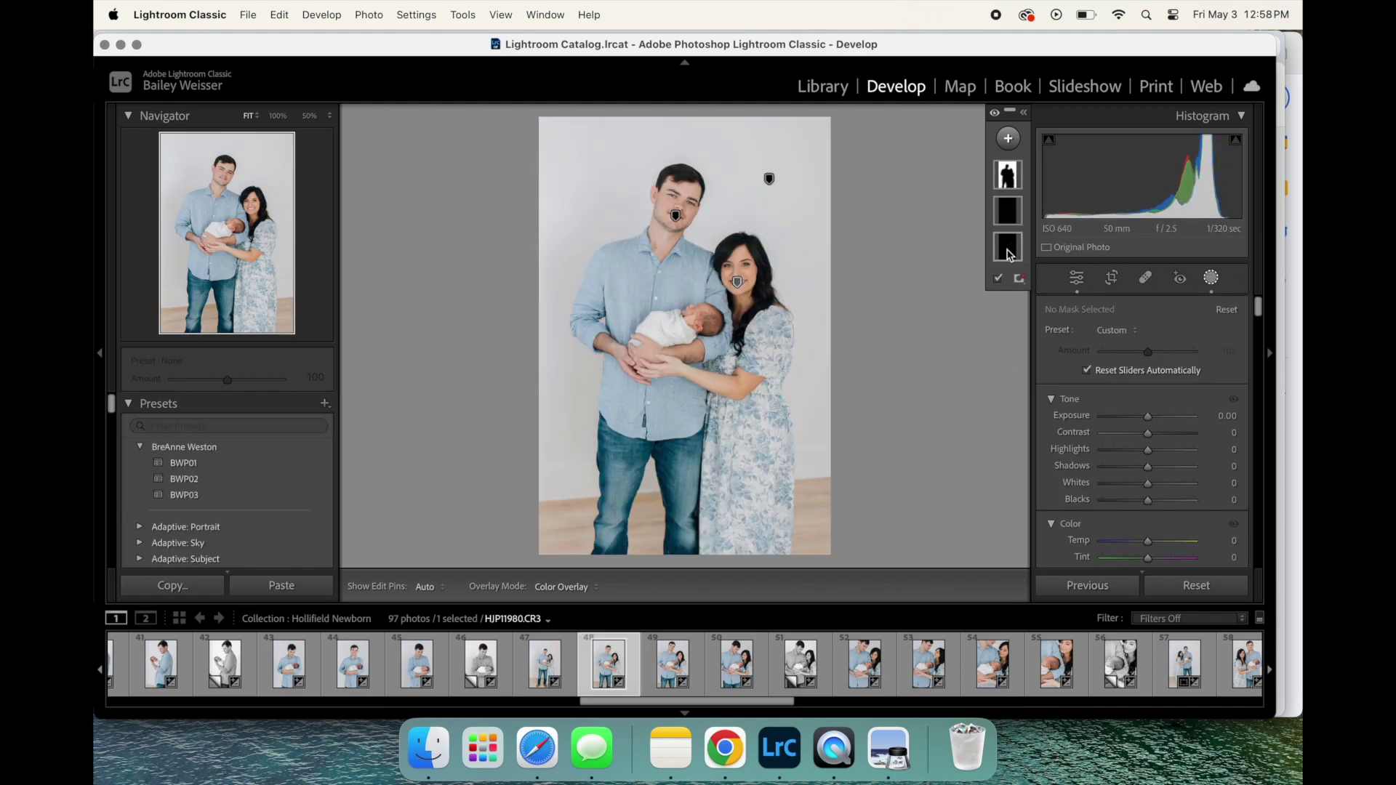
click(1007, 142)
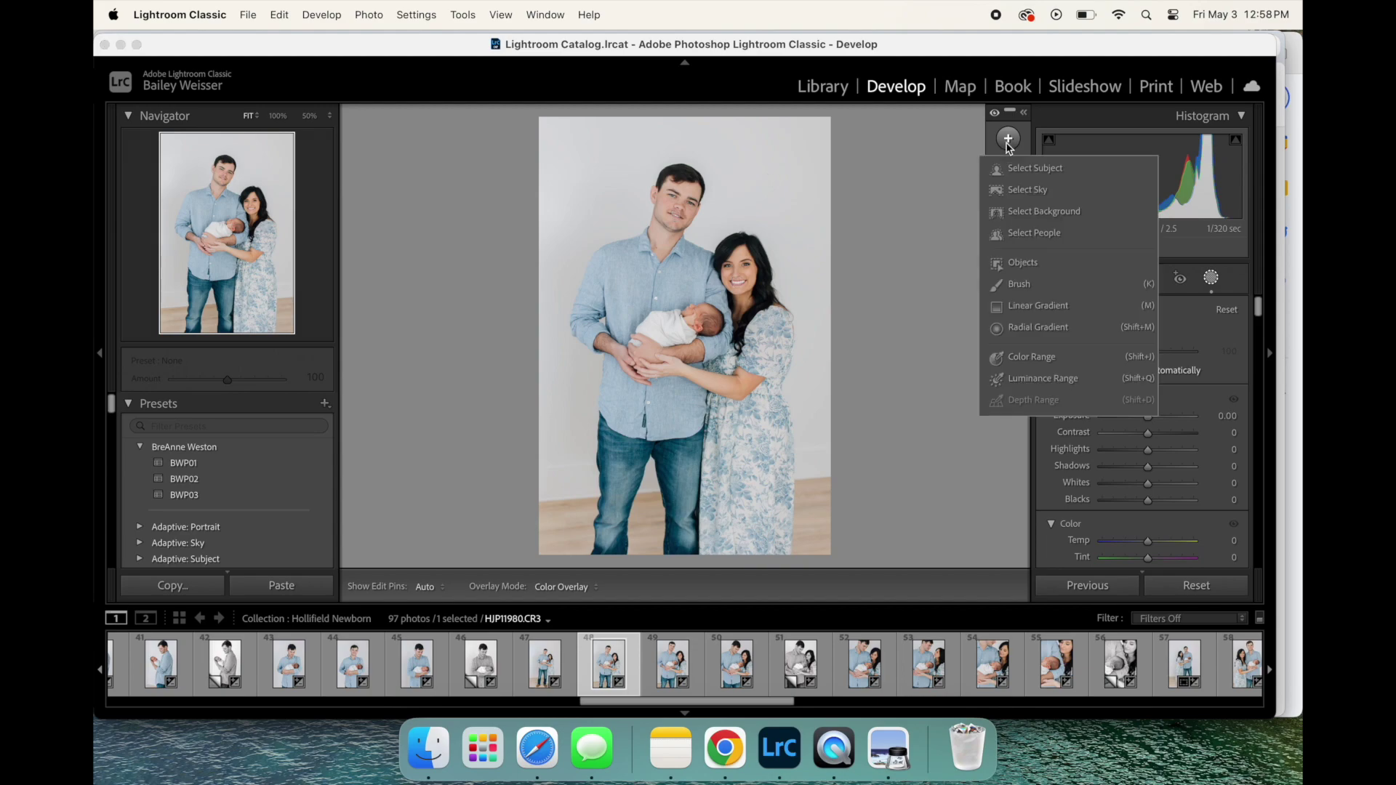
Step: Create a Select People mask on All People with Entire Person checked
click(1038, 235)
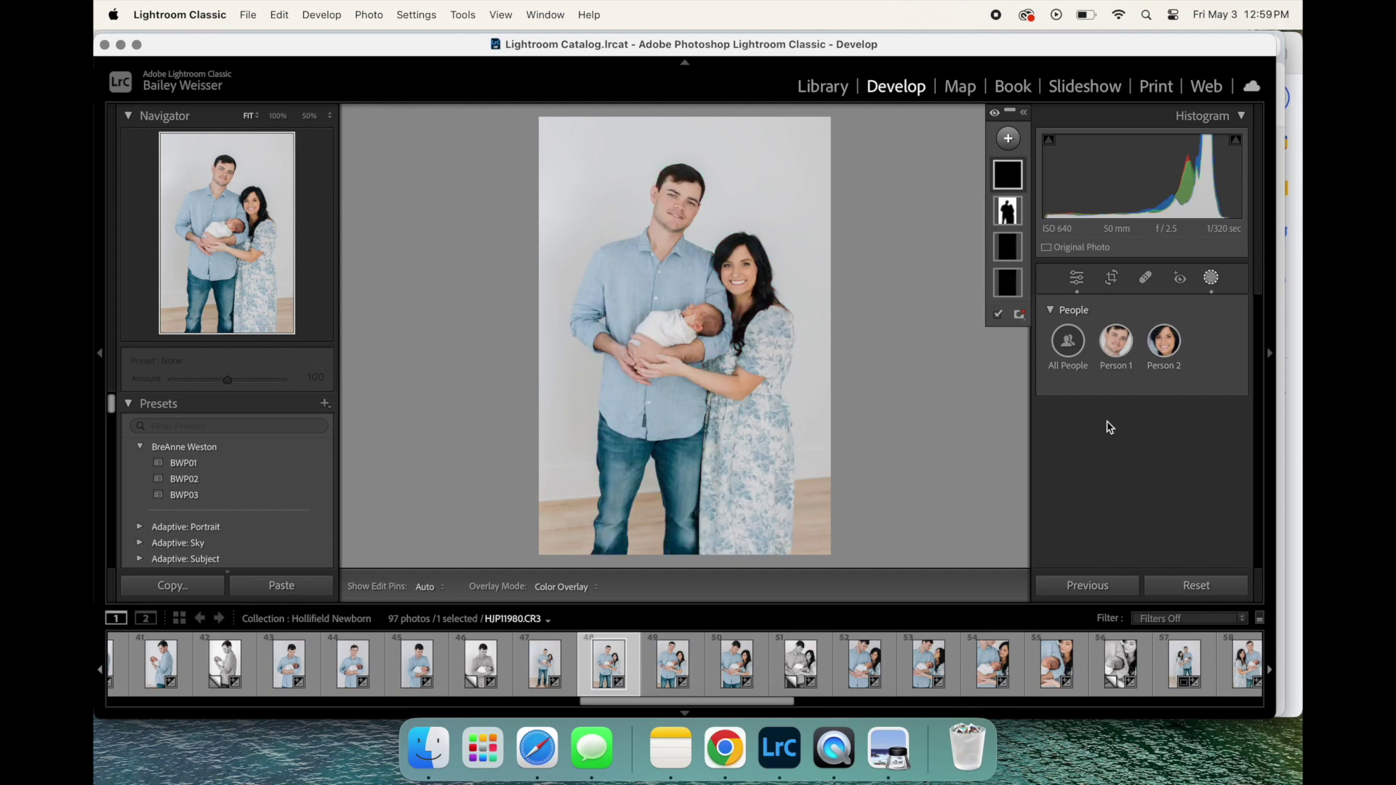
click(1068, 349)
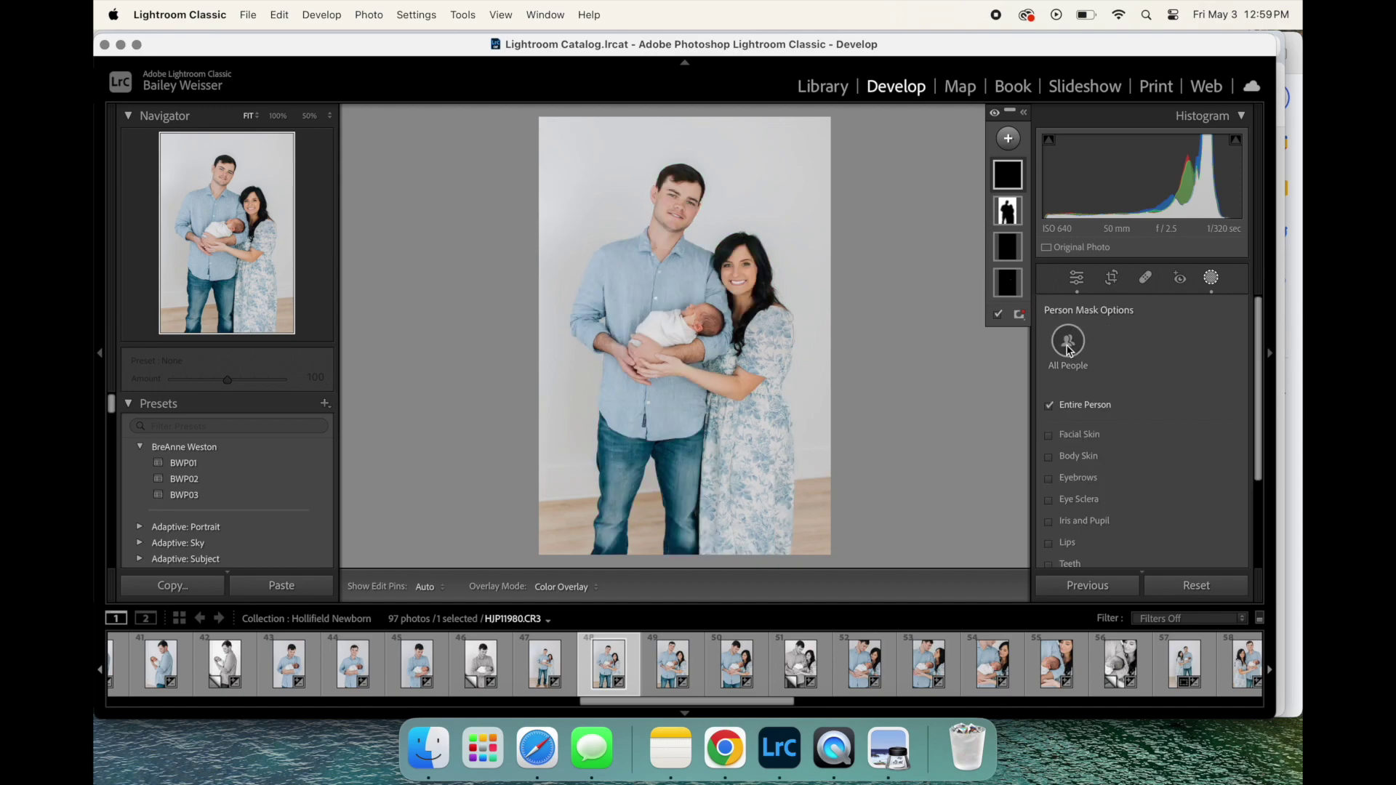
scroll(1078, 386, down, 3)
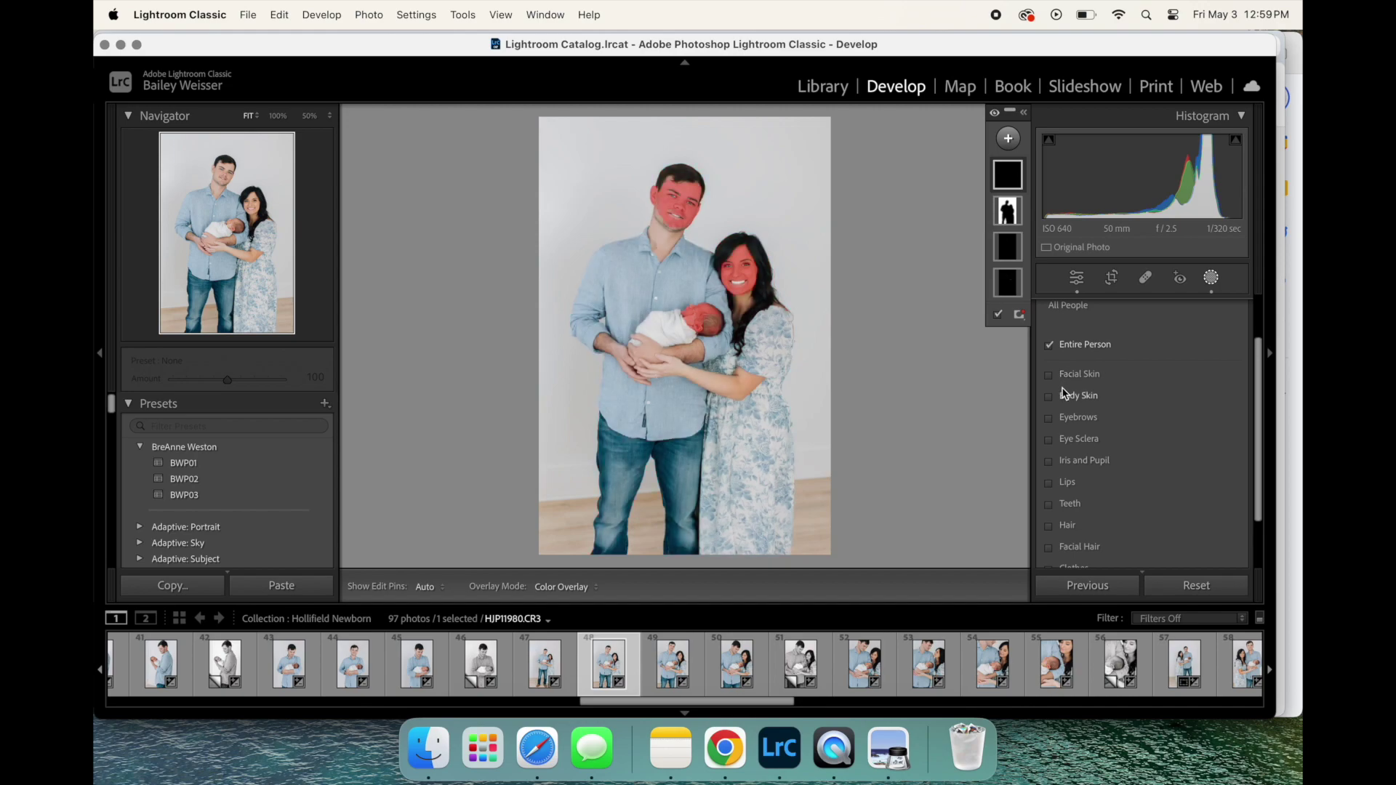
scroll(1066, 395, down, 1)
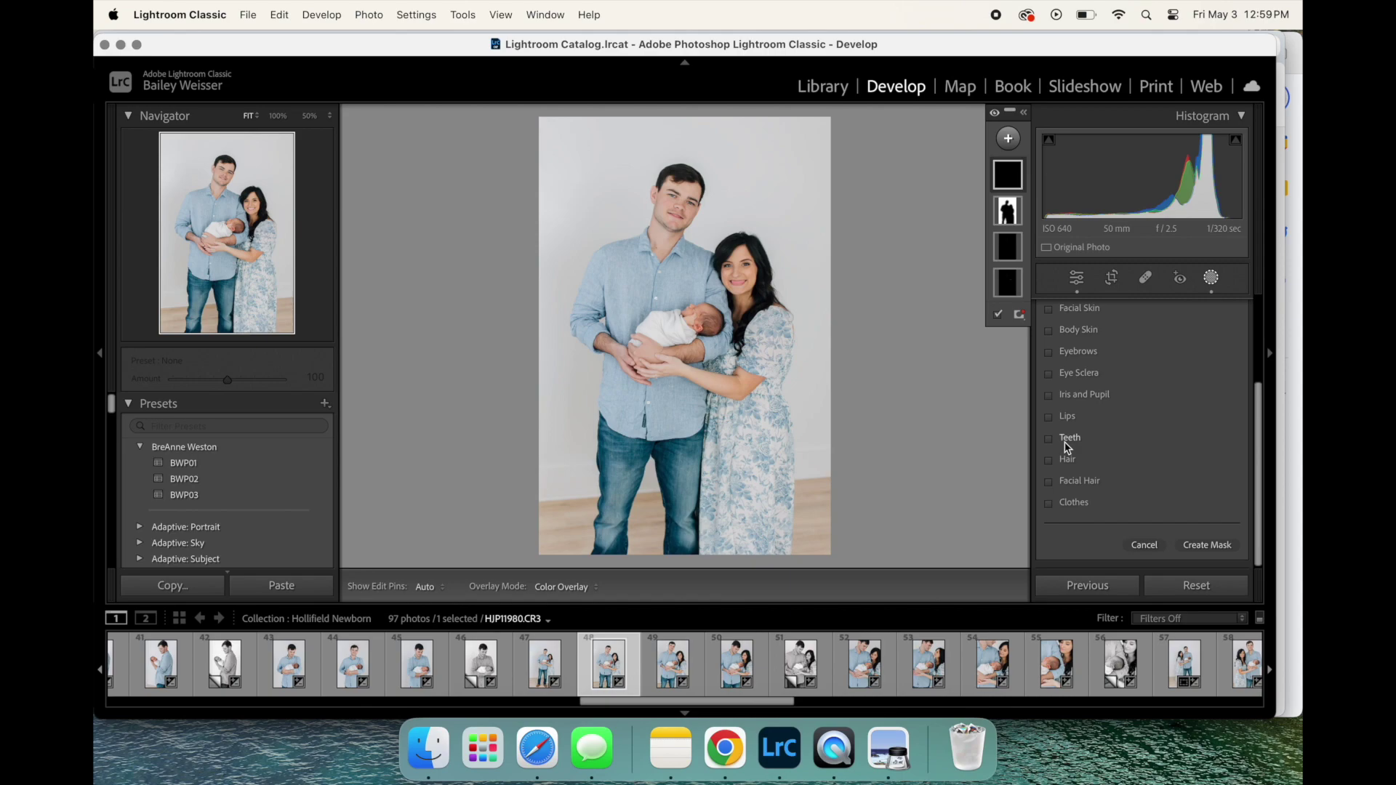
scroll(1067, 446, up, 2)
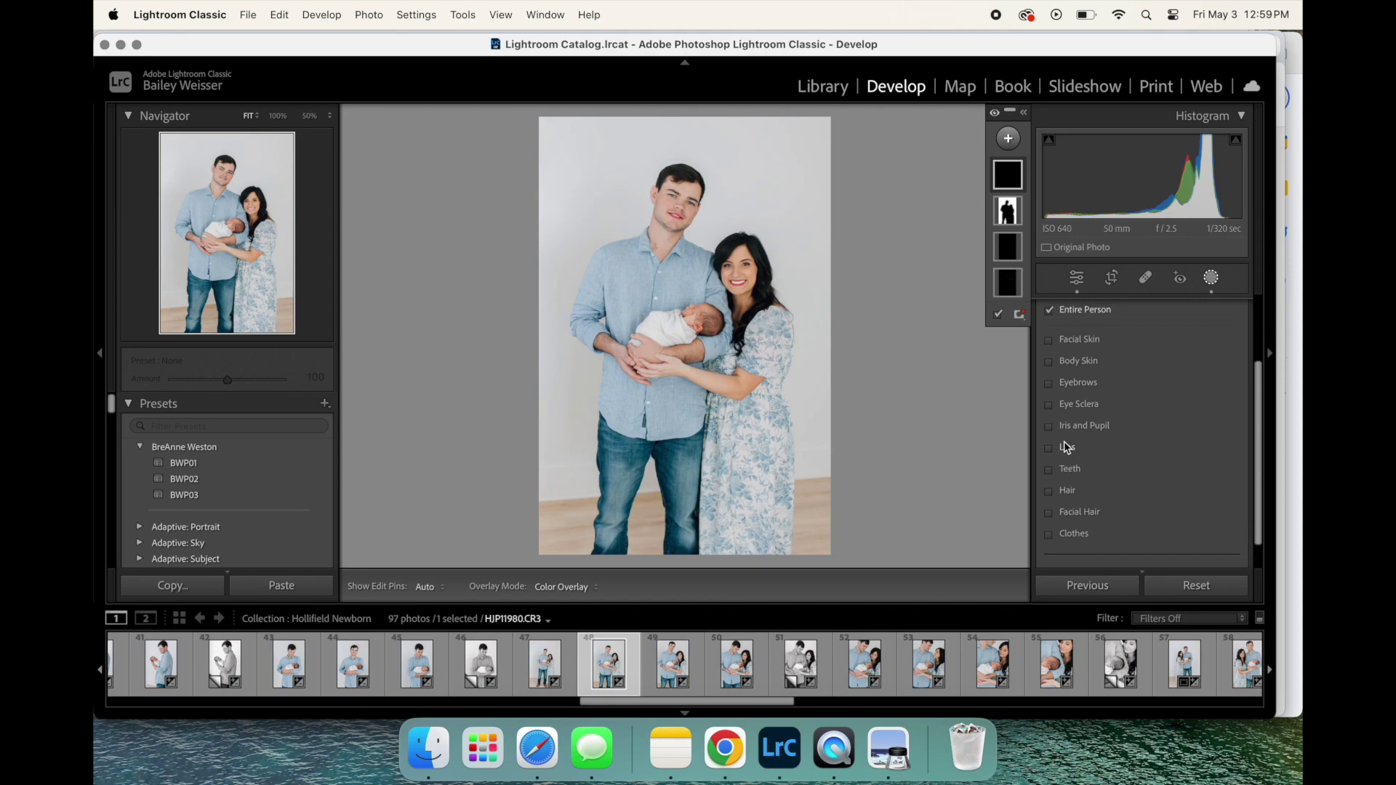
scroll(1092, 506, up, 5)
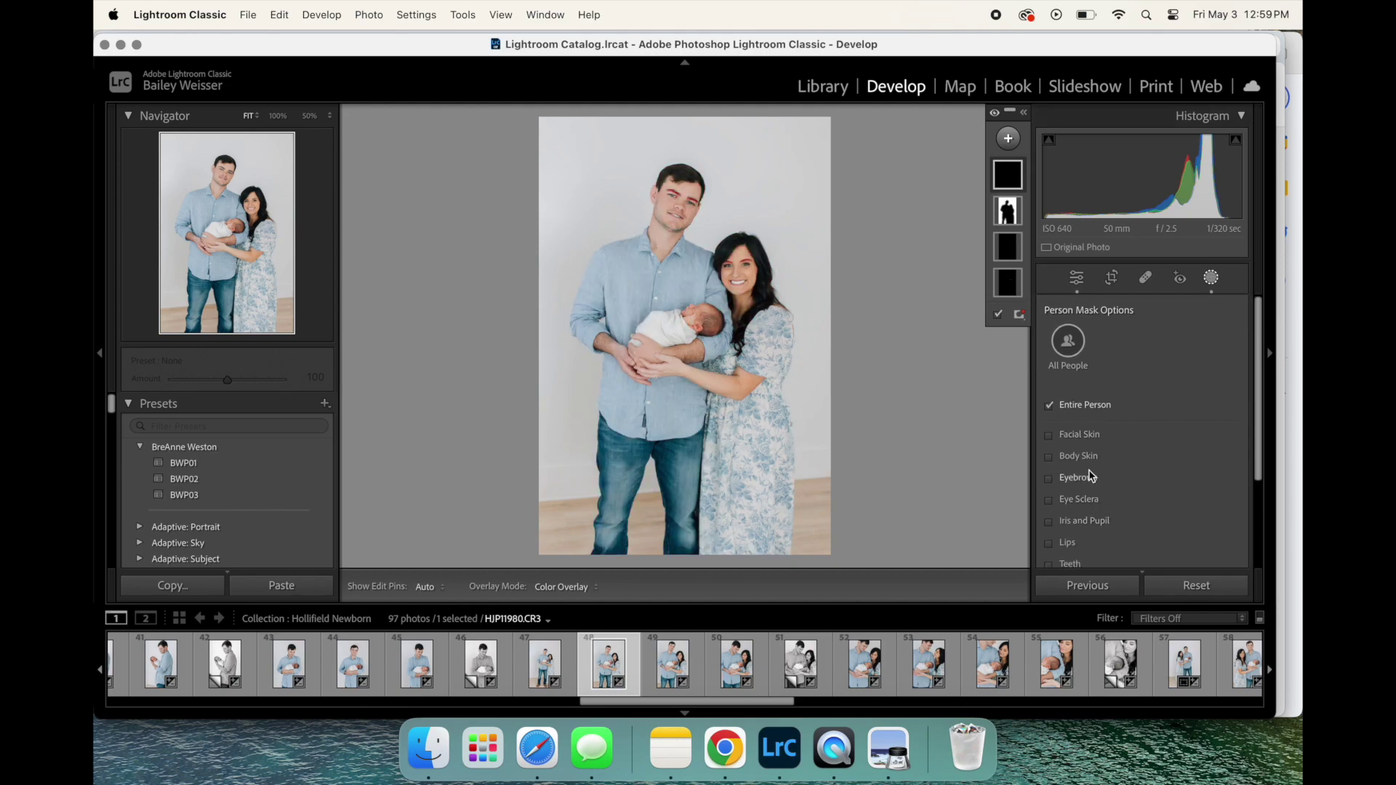
scroll(1092, 475, down, 2)
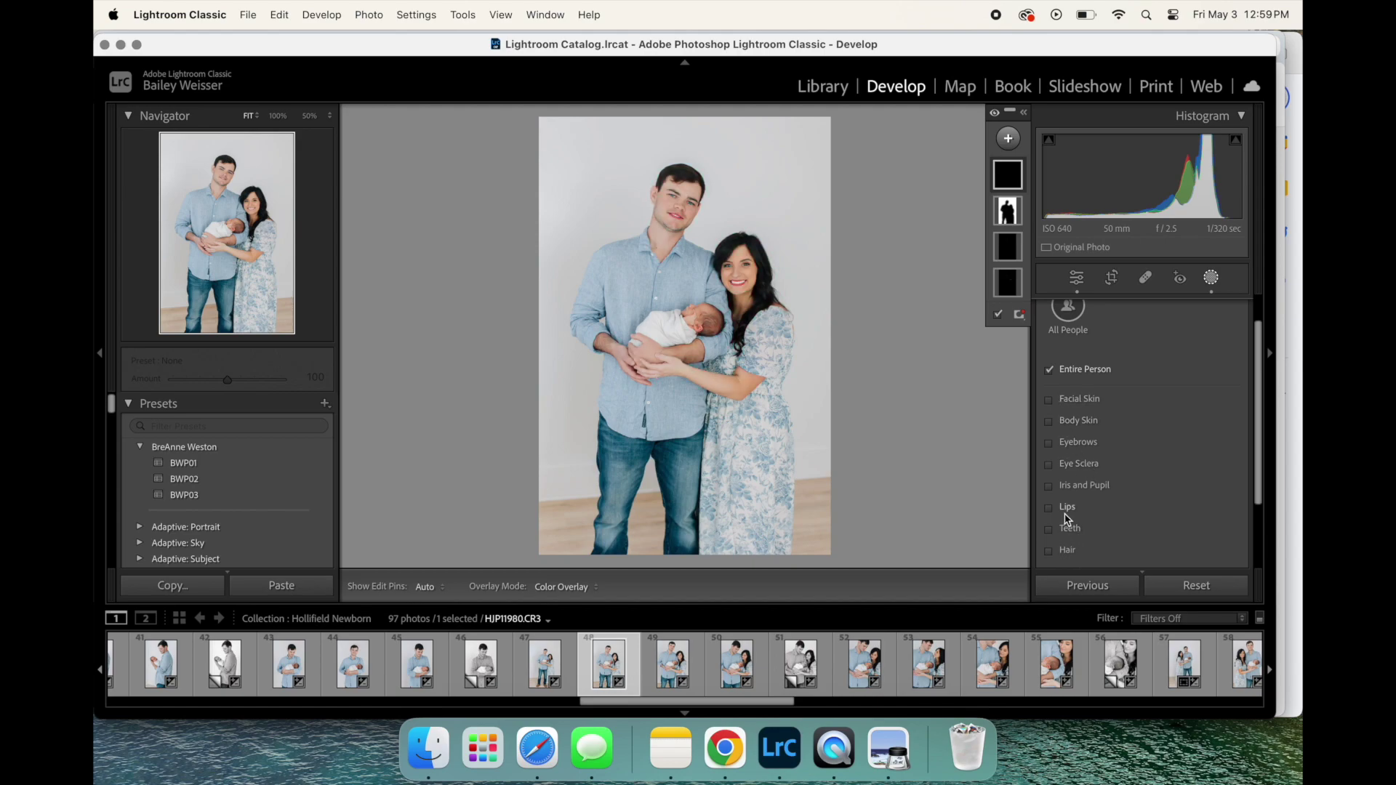
click(1054, 438)
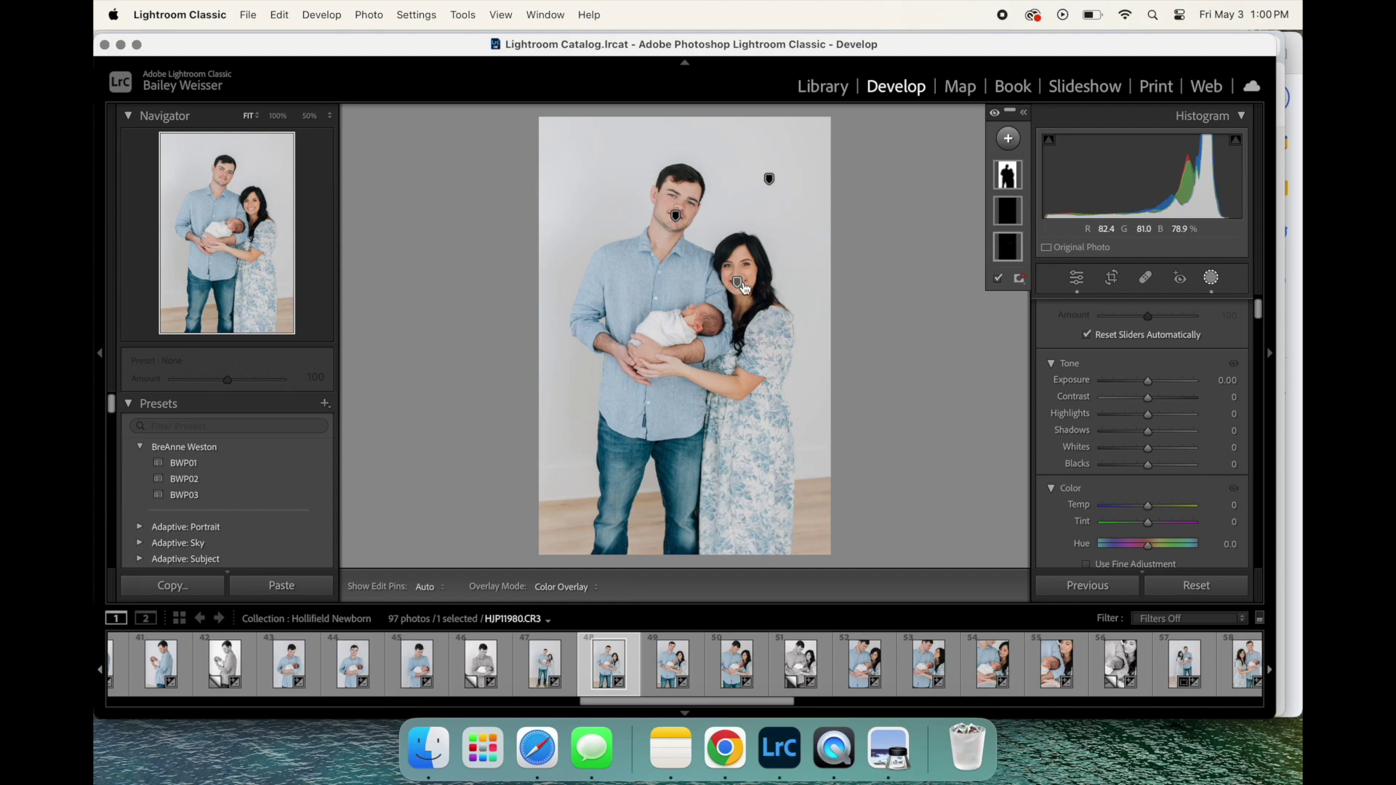
Step: Inspect and delete the second mask, the +0.40 exposure mask on the man's face
click(1018, 212)
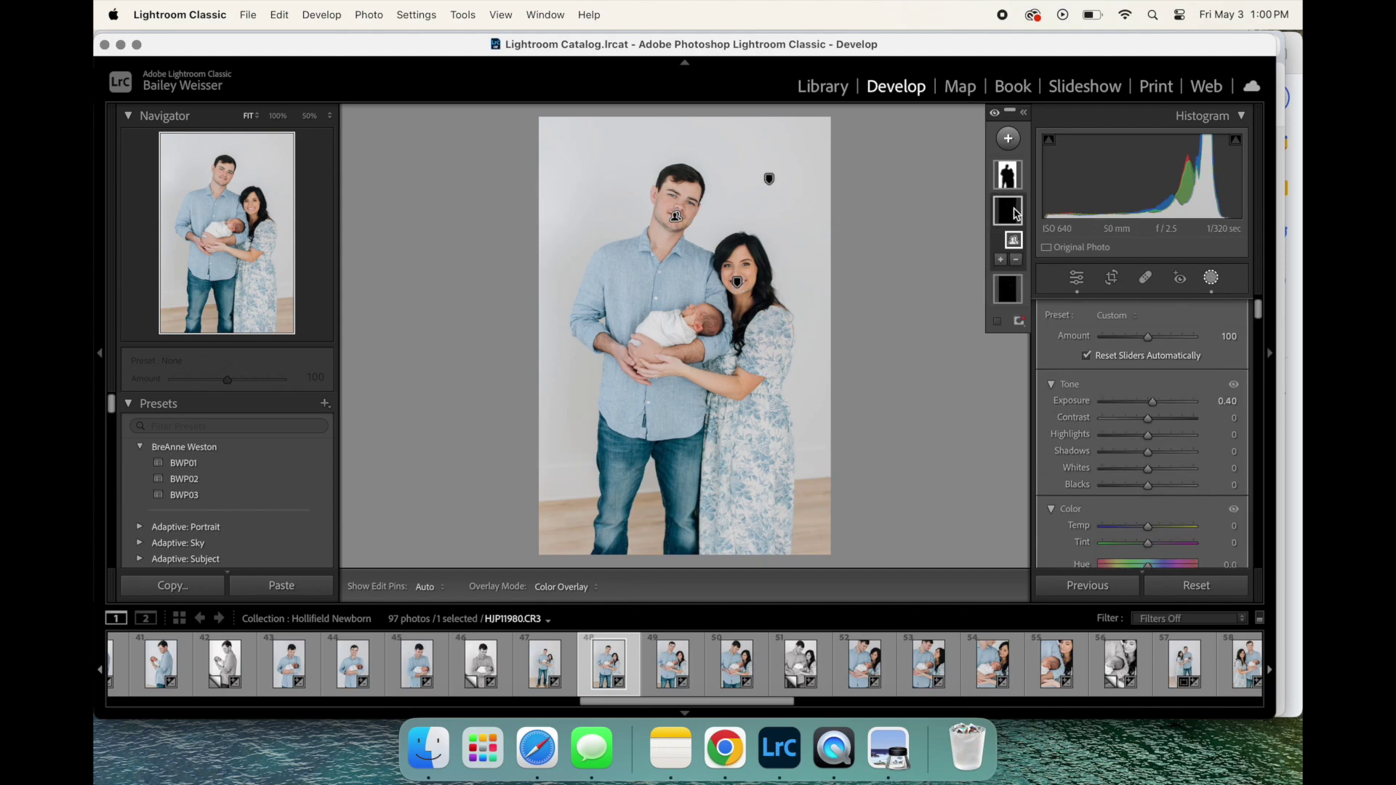
key(super+equal)
key(super+equal)
key(super+equal)
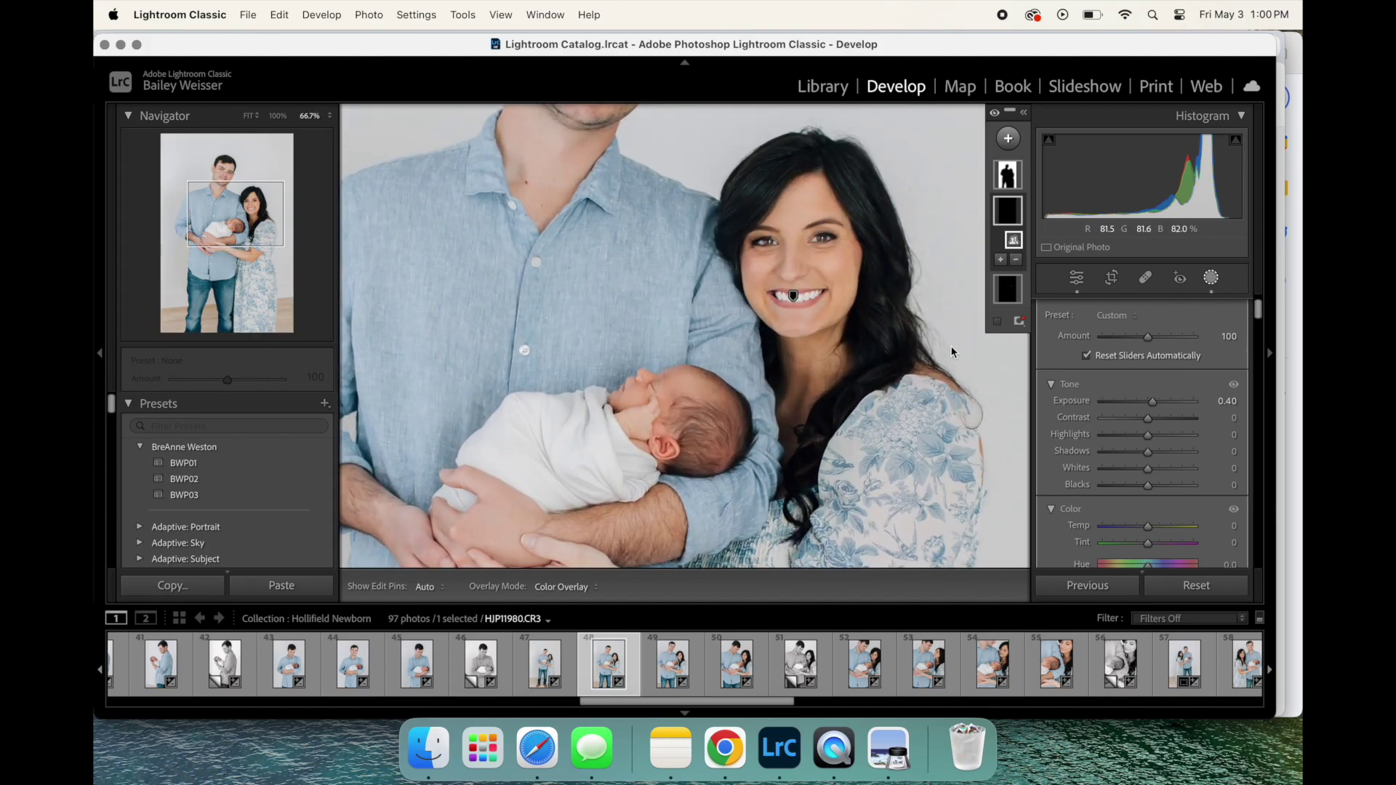
scroll(951, 352, up, 3)
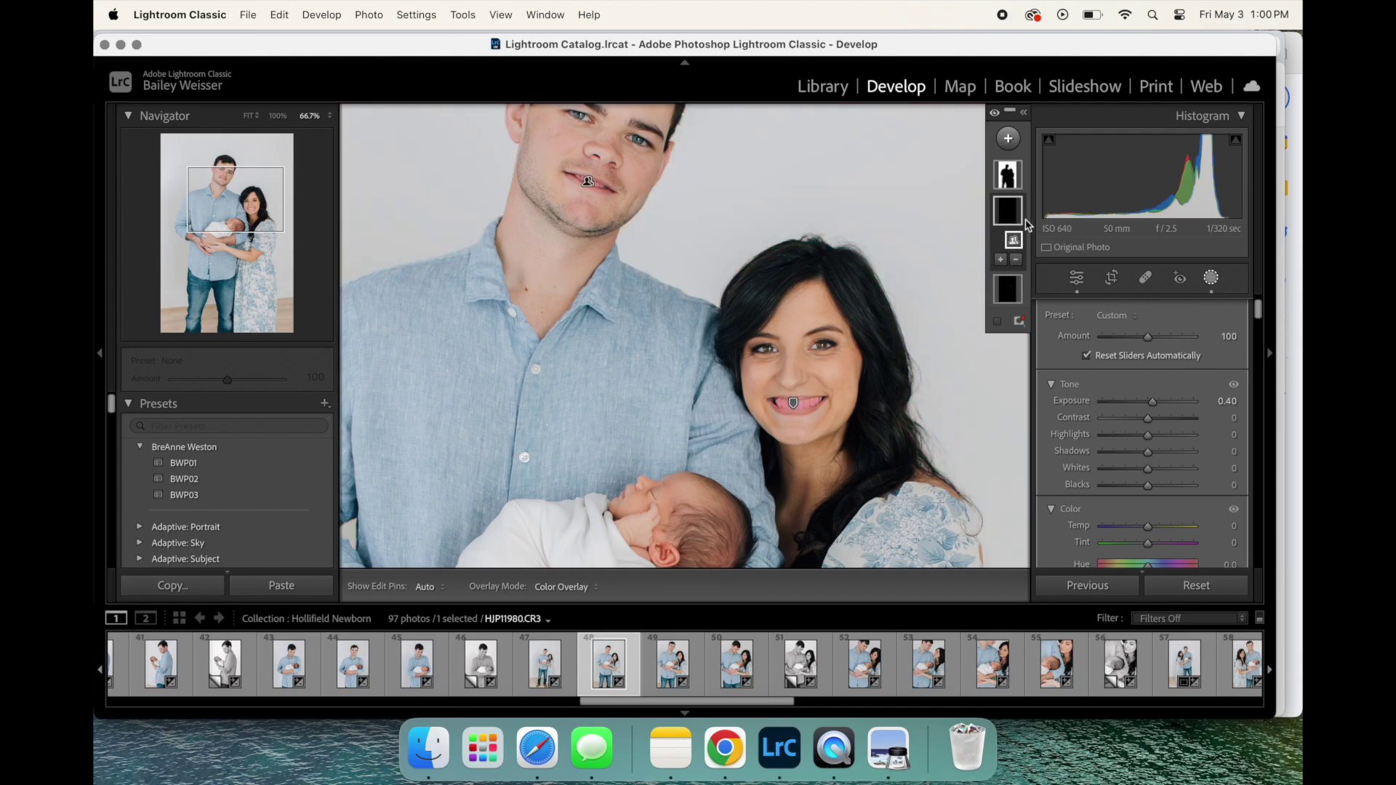
key(super+minus)
key(super+minus)
key(super+minus)
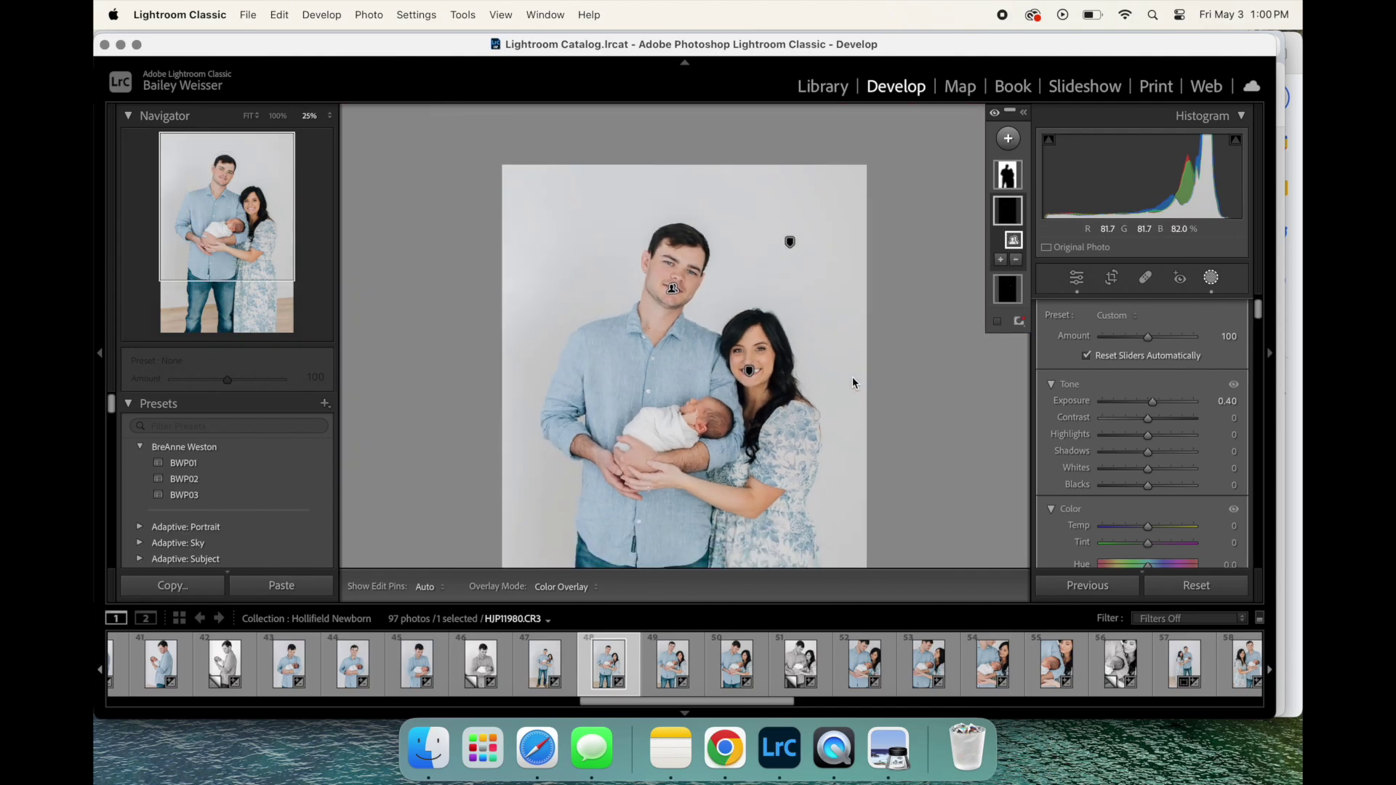
click(1016, 211)
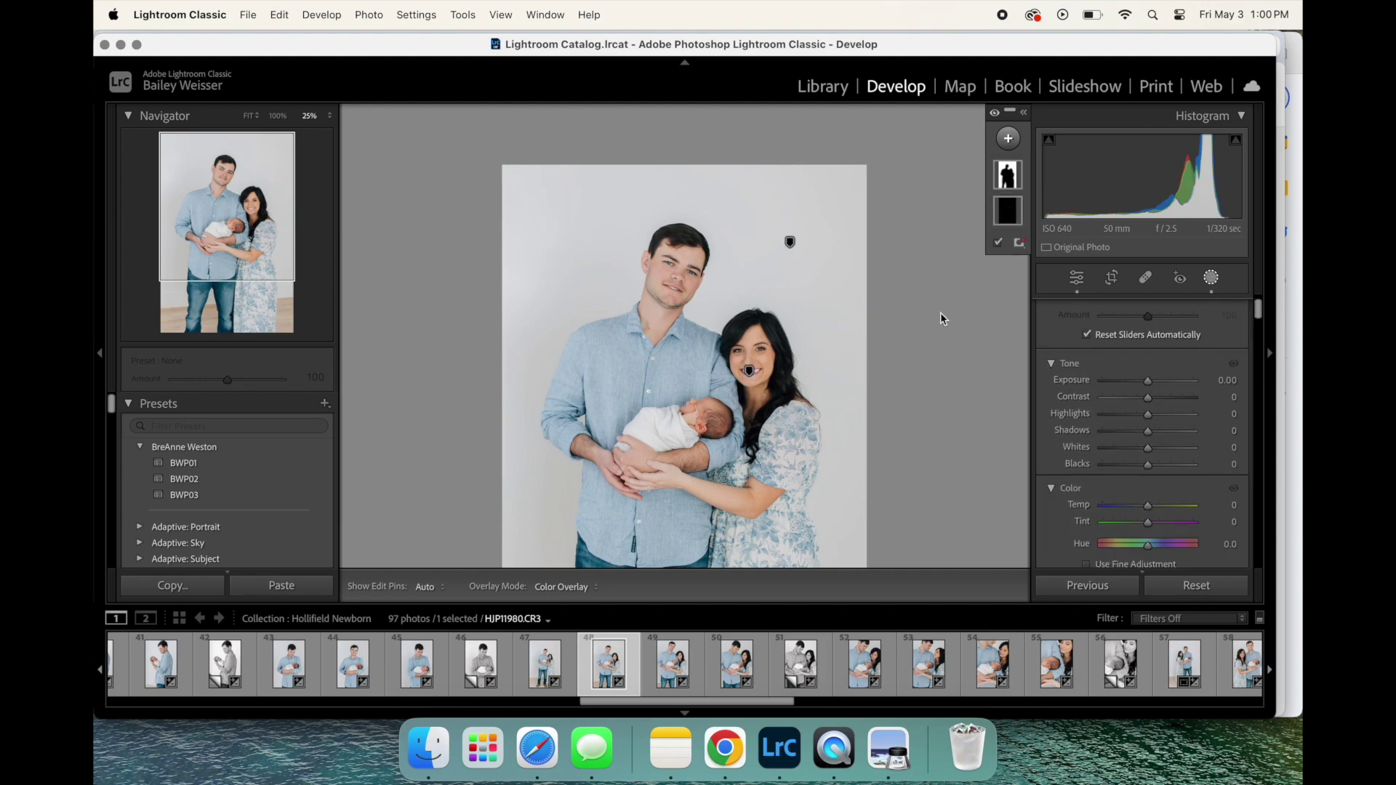
click(1008, 138)
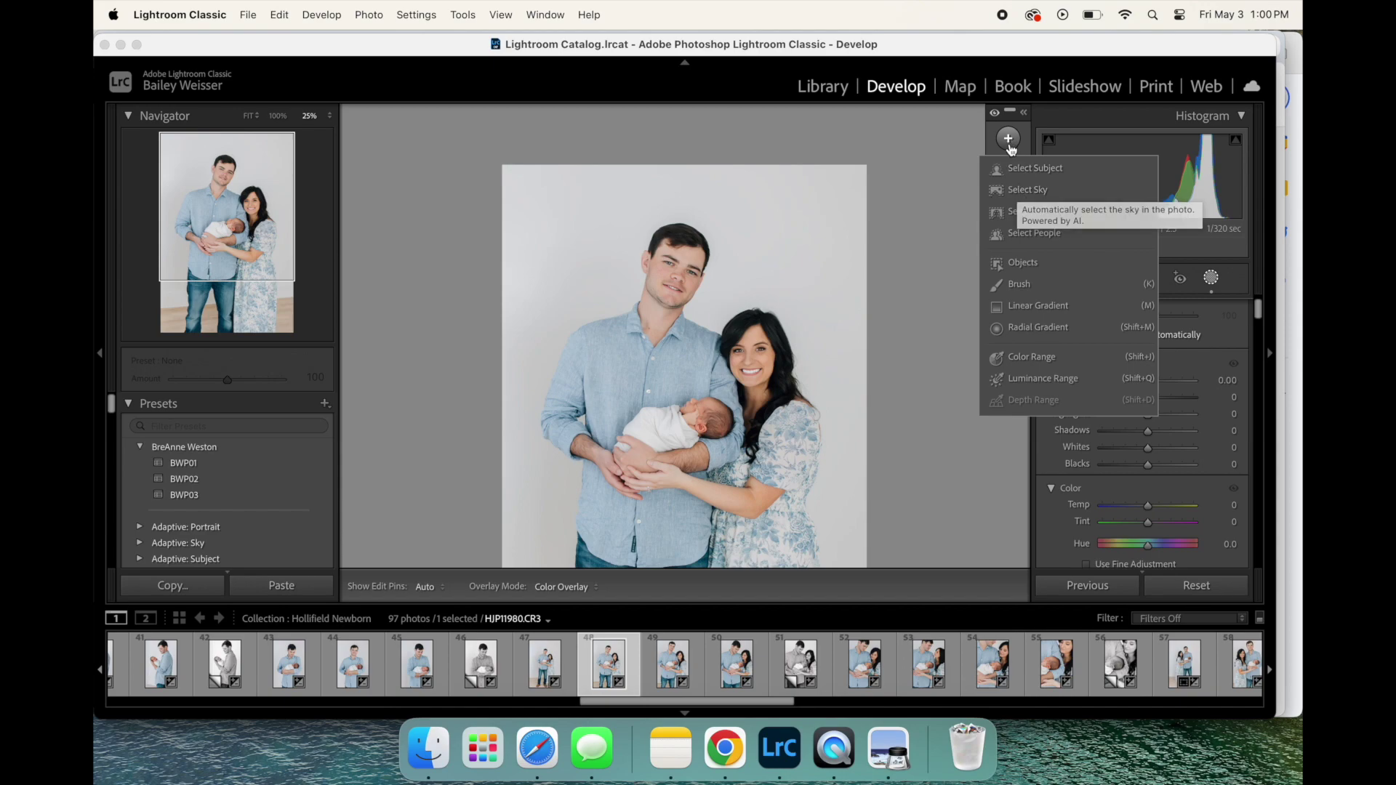
Step: Open photo 59 from the Abernathy Session collection, the family walking through a field, in Develop
click(1027, 189)
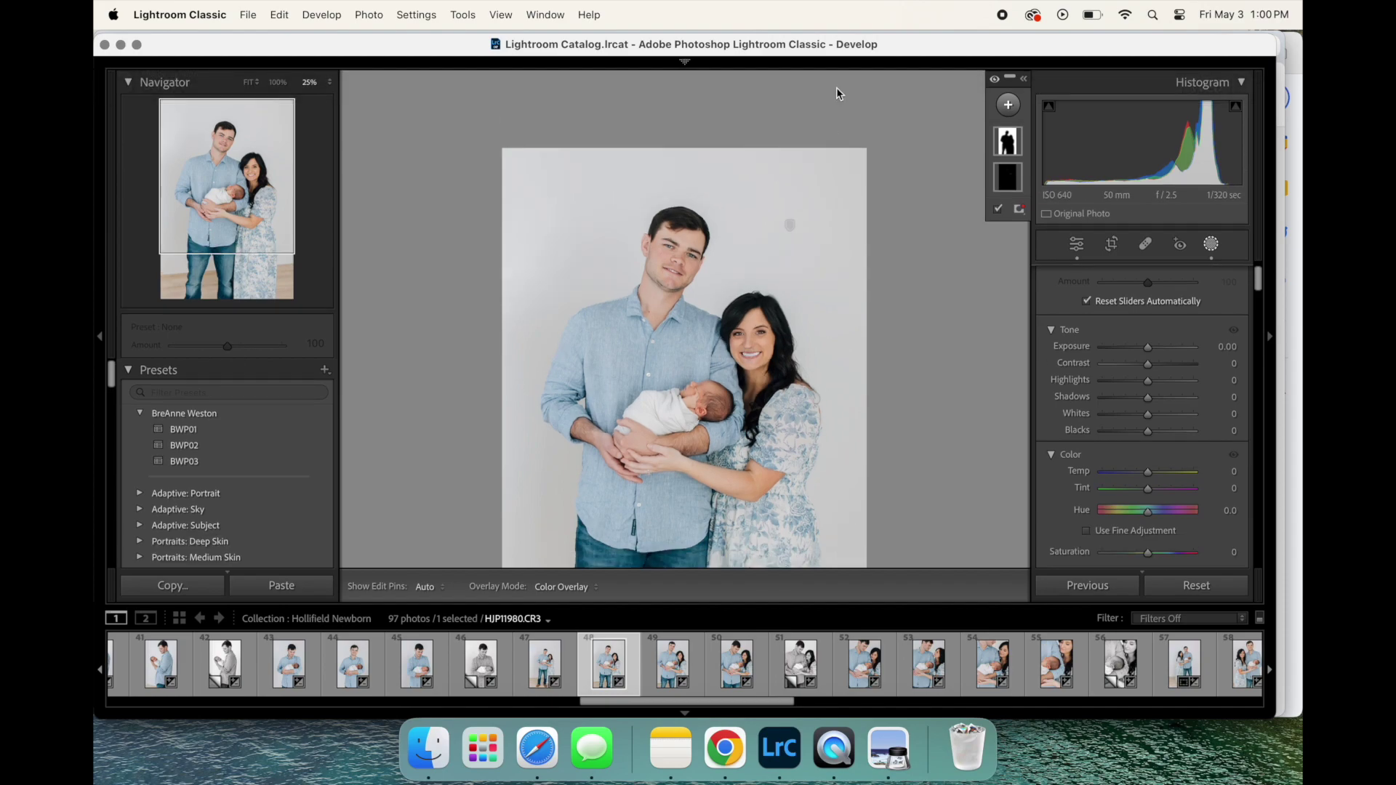
mouse_move(850, 58)
click(822, 86)
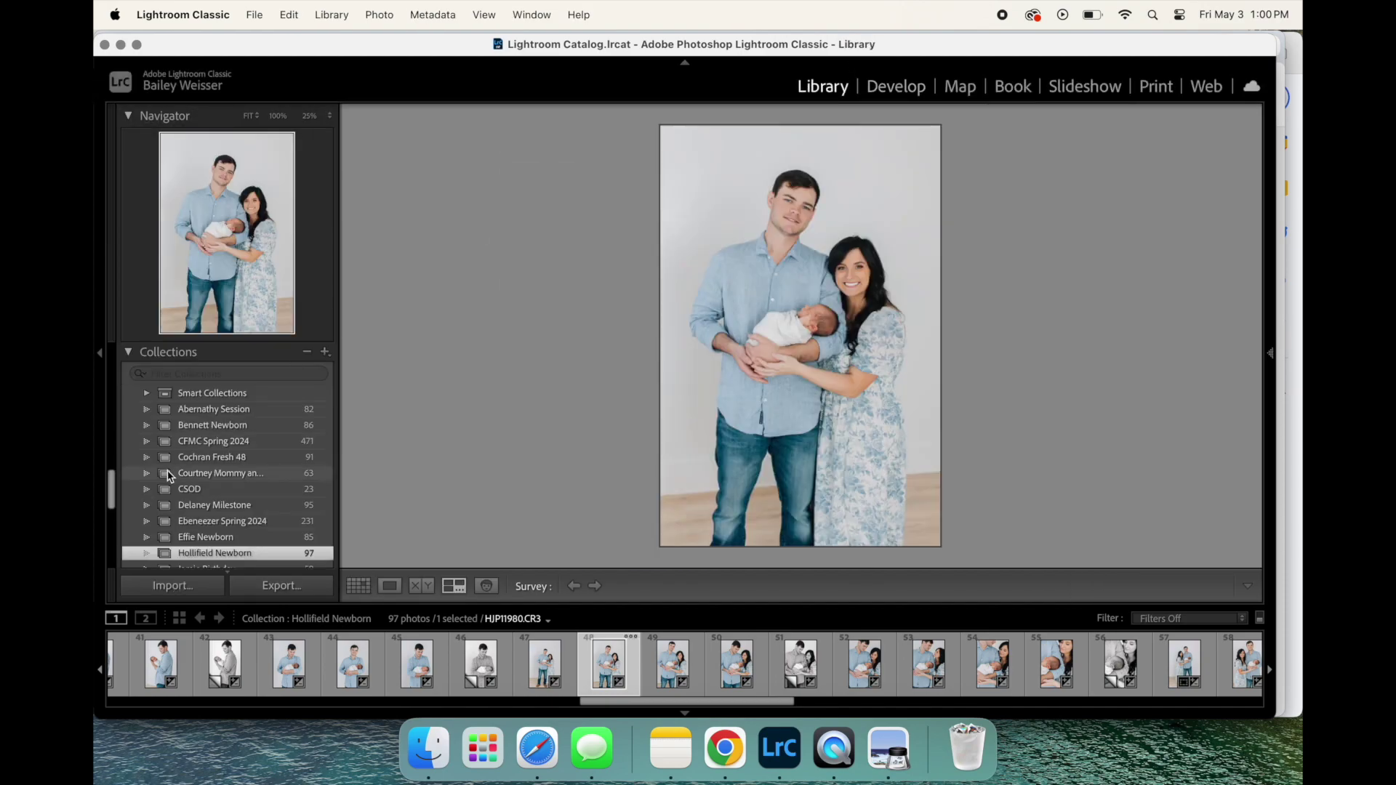
click(246, 410)
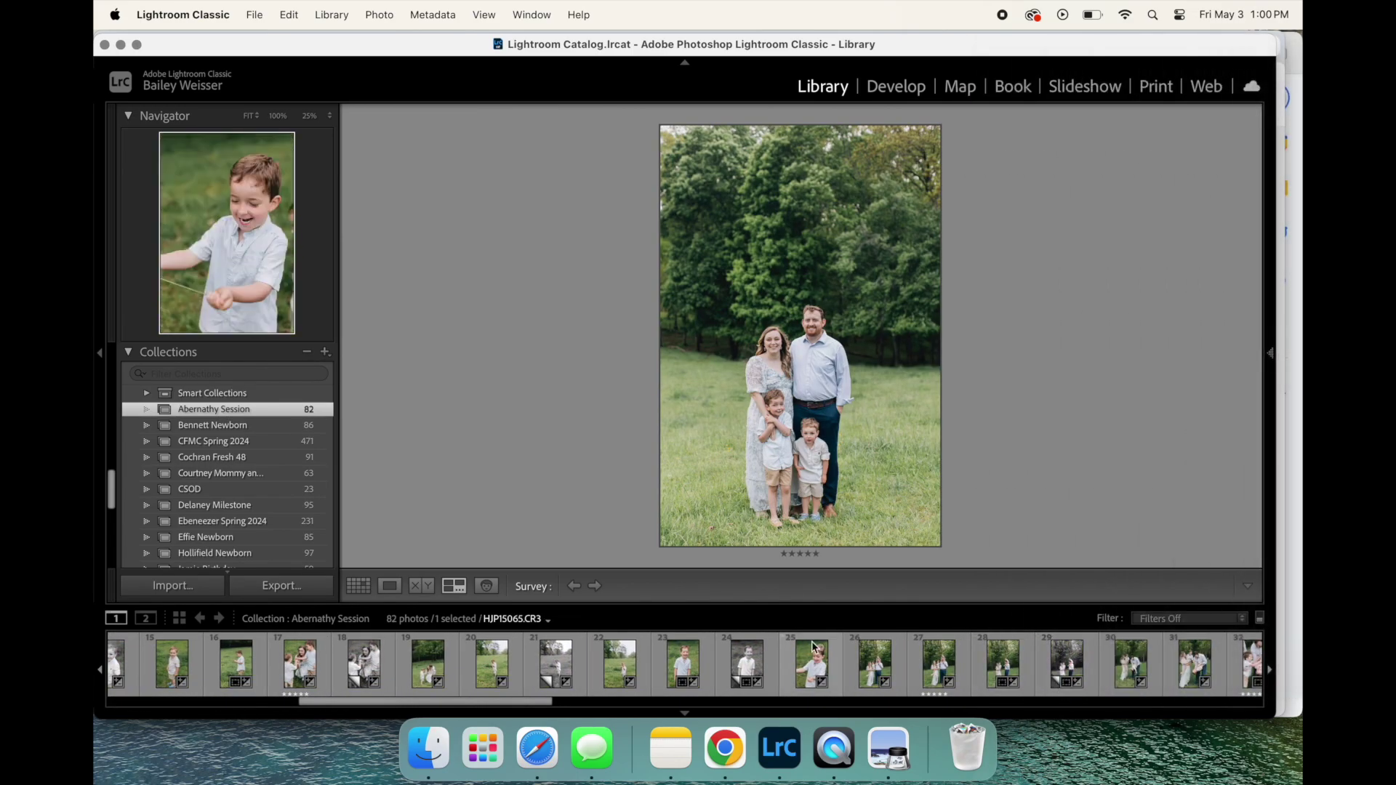
scroll(812, 645, down, 10)
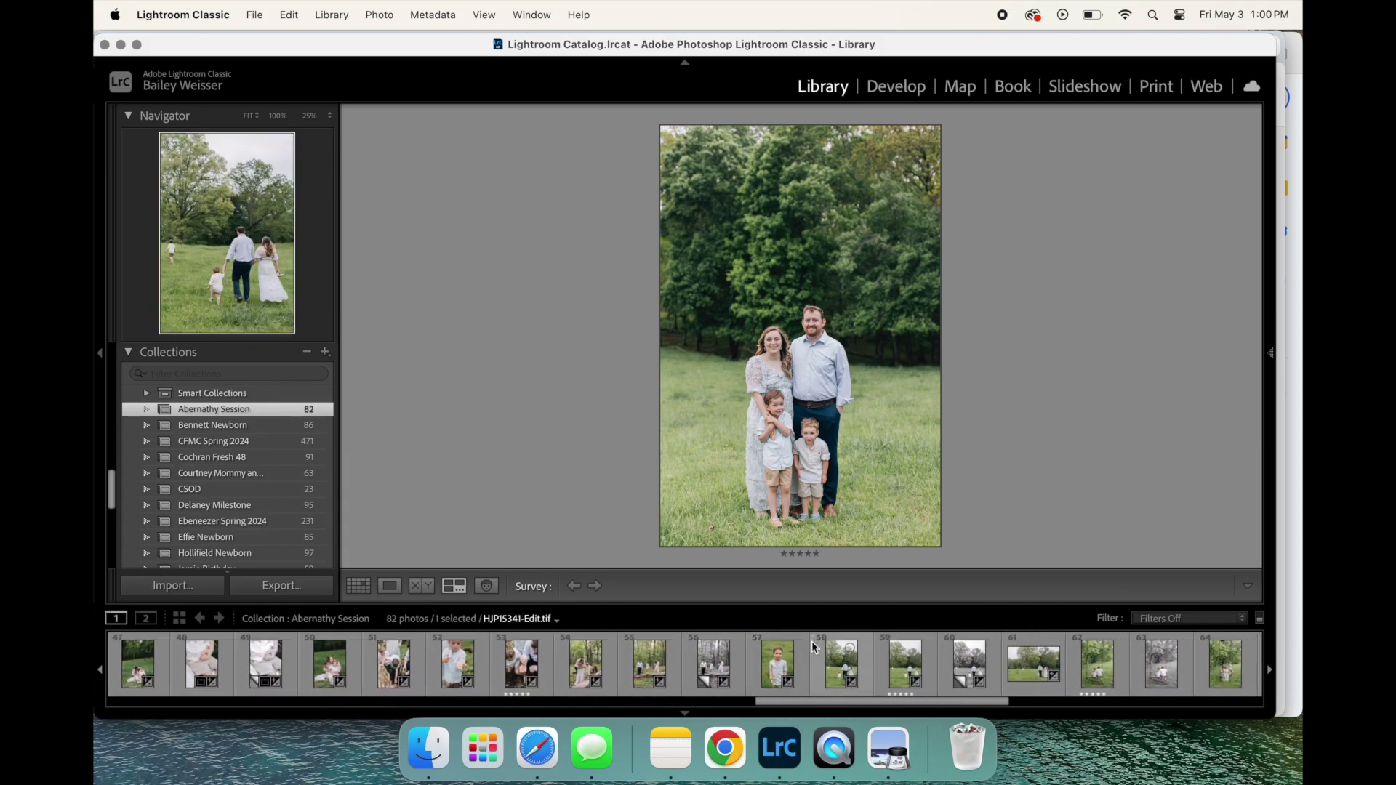
scroll(811, 640, down, 1)
click(706, 664)
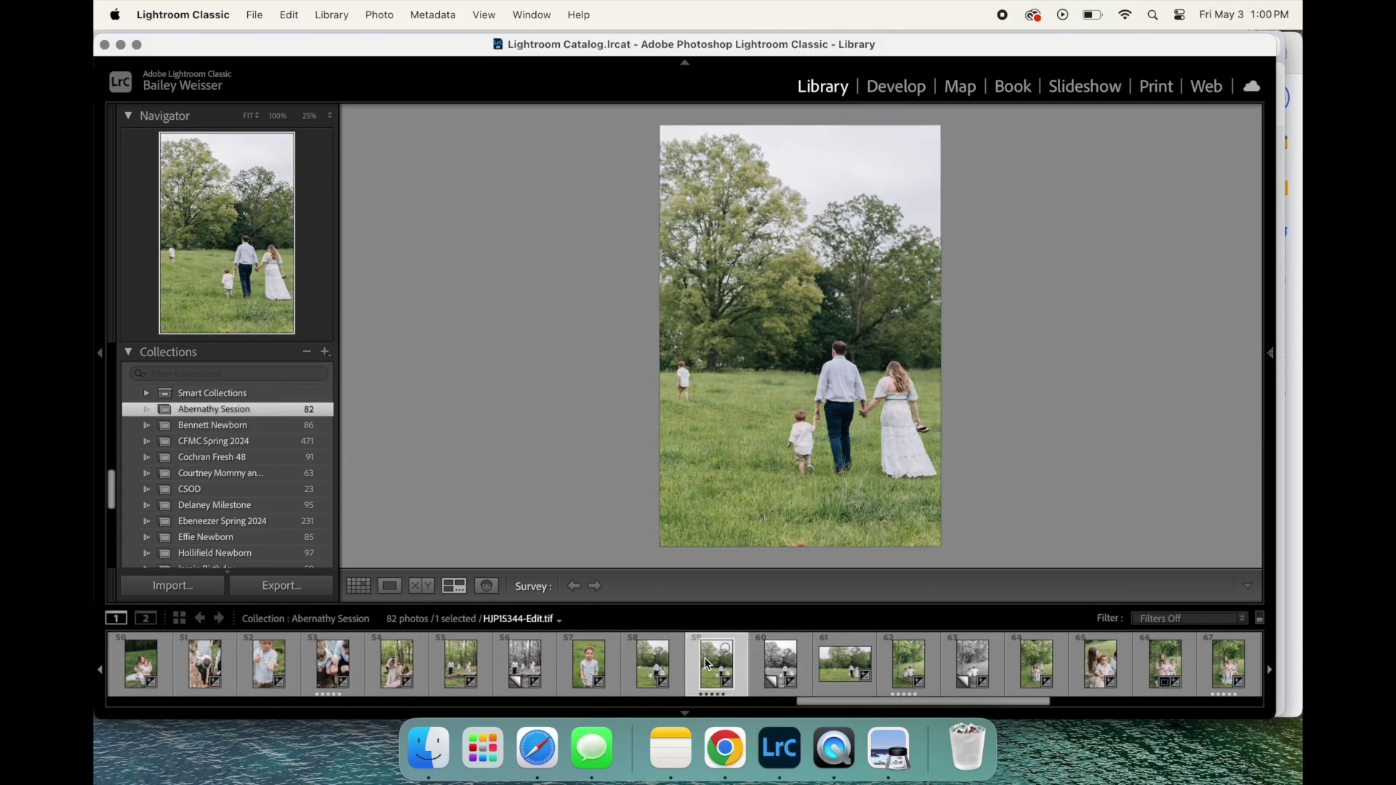
click(890, 87)
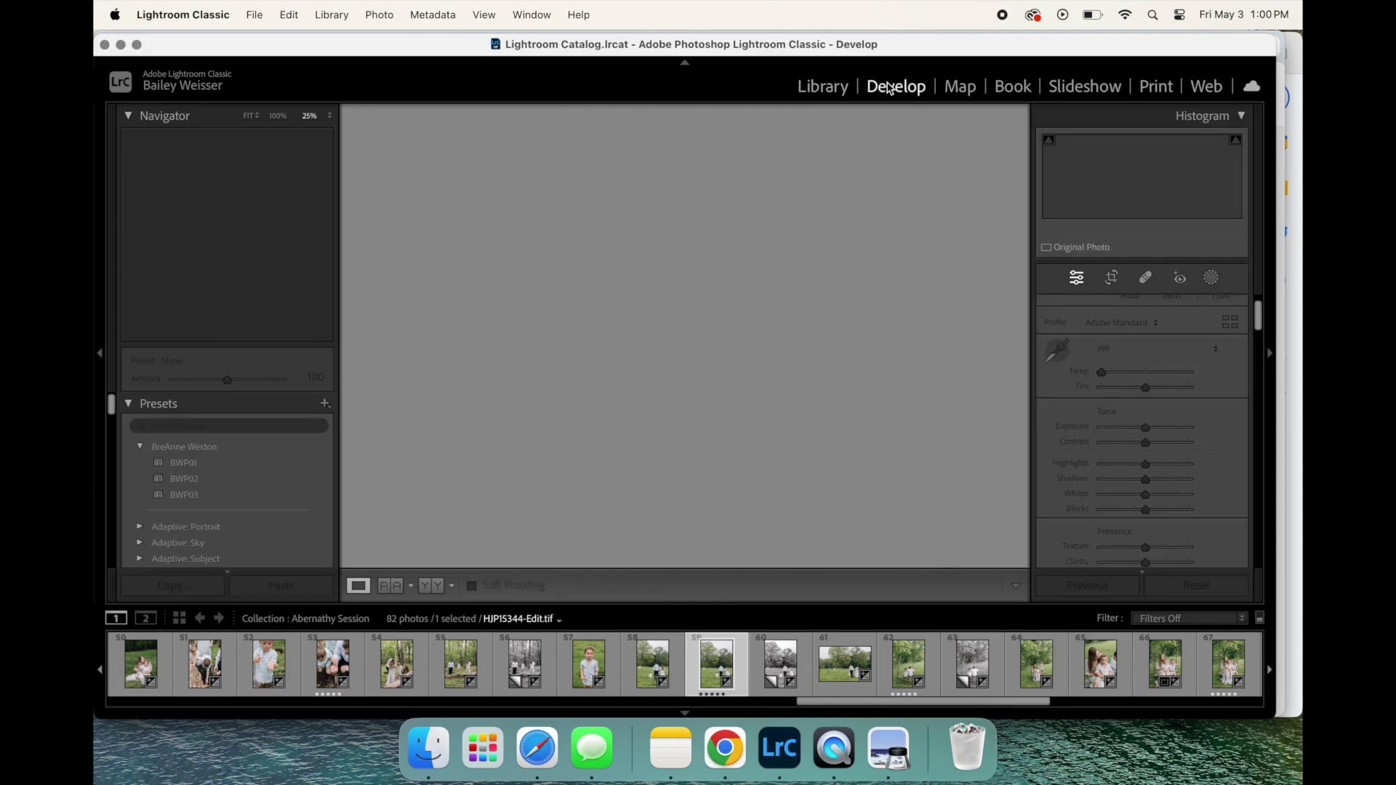
Step: Add a Select Sky mask, nudge its Highlights up and raise Saturation to 83
key(k)
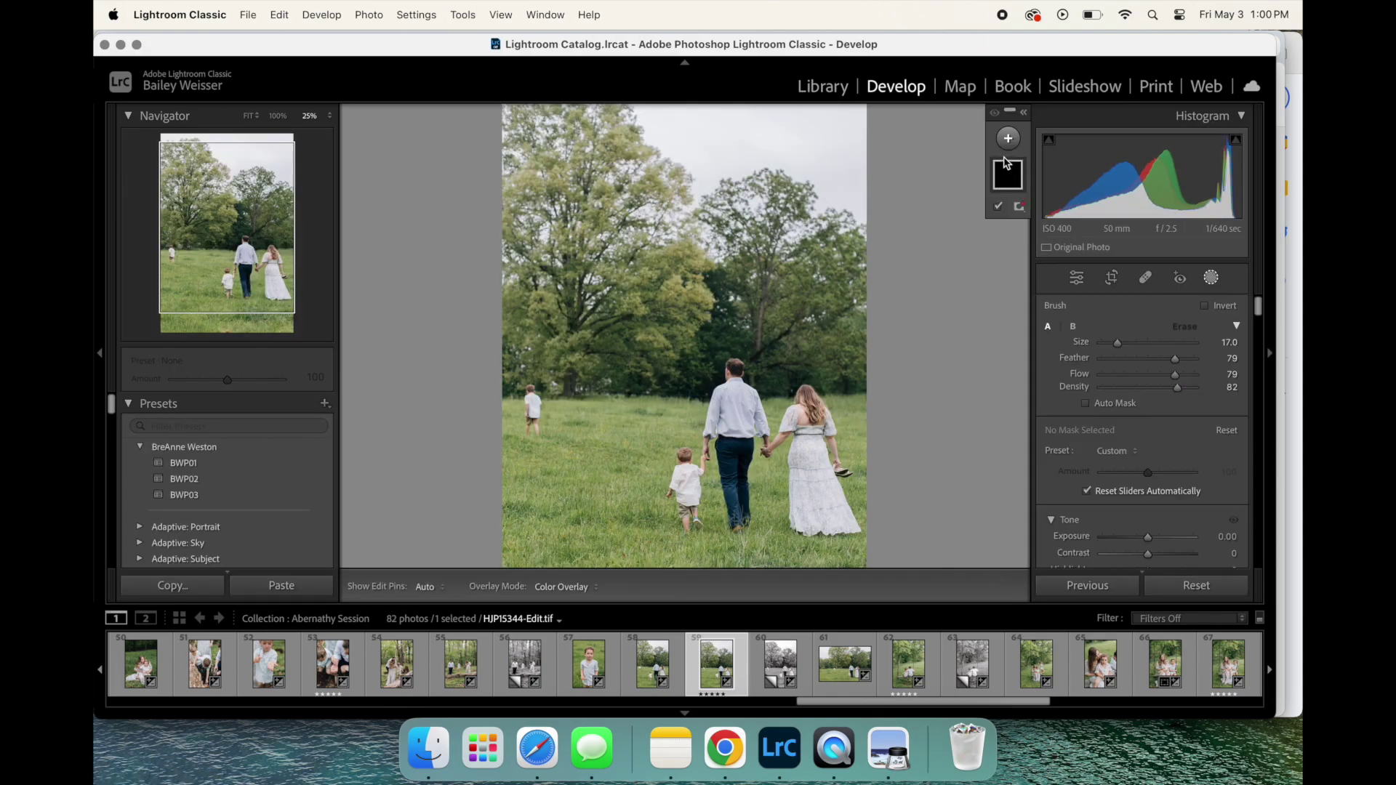
click(1008, 139)
click(1016, 195)
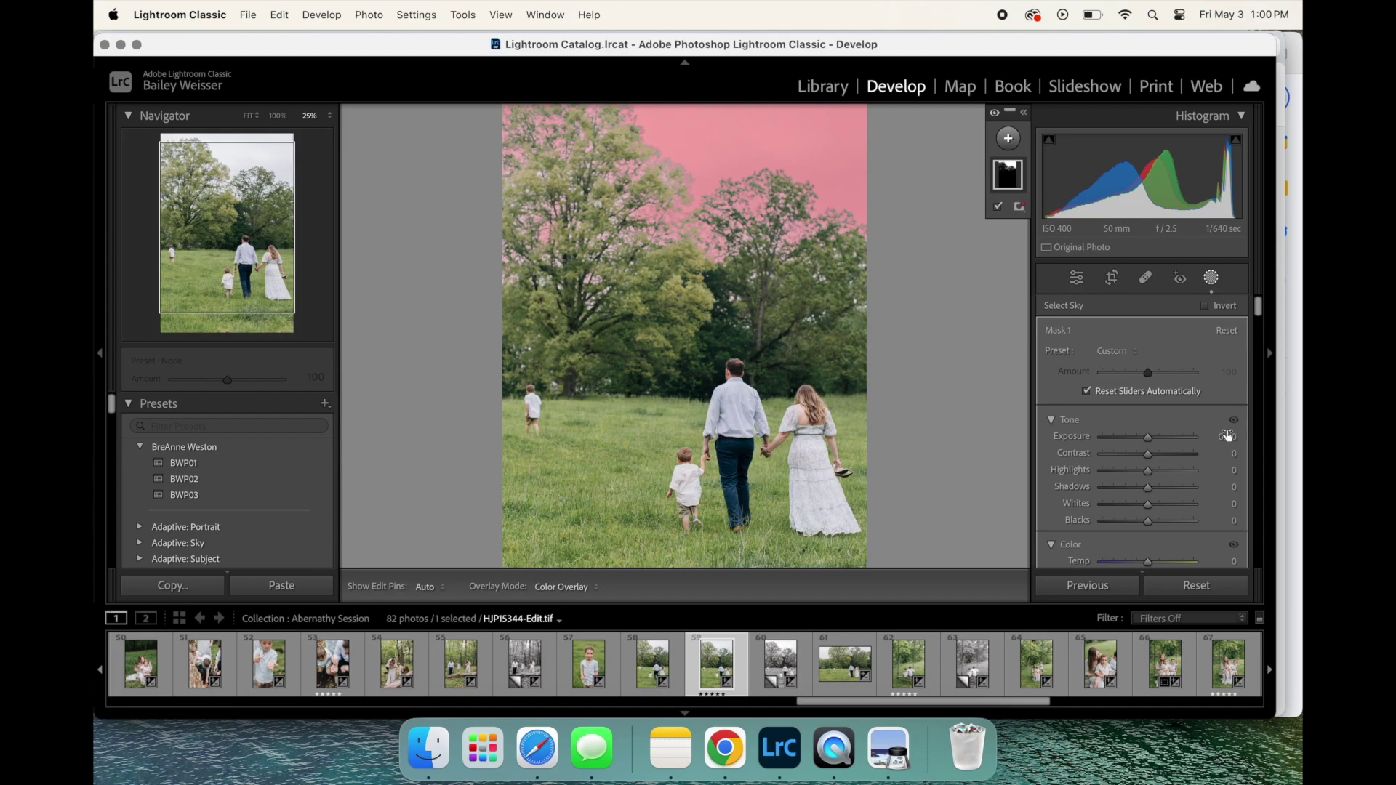
mouse_move(1147, 561)
mouse_down()
mouse_move(1134, 567)
mouse_move(1185, 565)
mouse_move(1148, 565)
mouse_up()
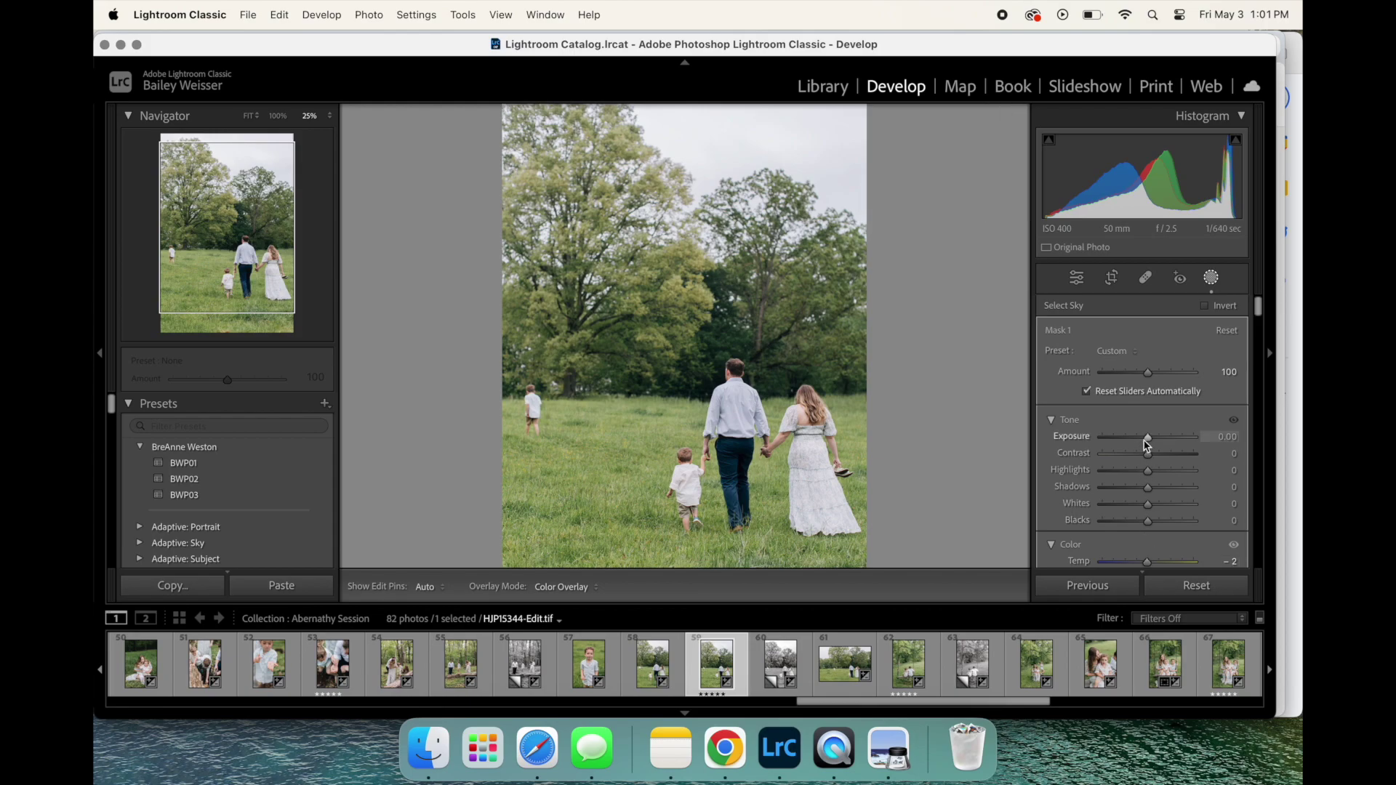
drag(1147, 471, 1199, 505)
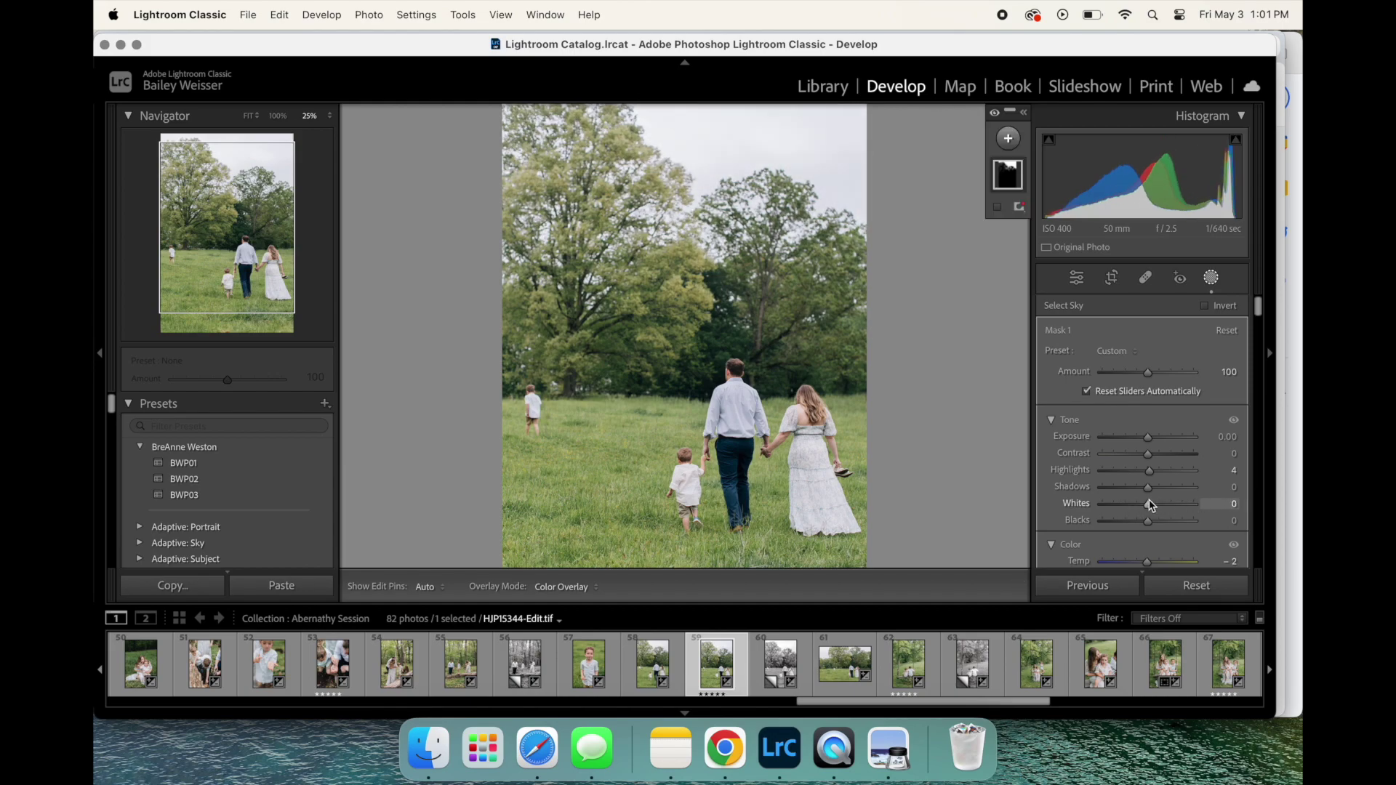
scroll(1151, 503, down, 5)
scroll(1149, 502, up, 5)
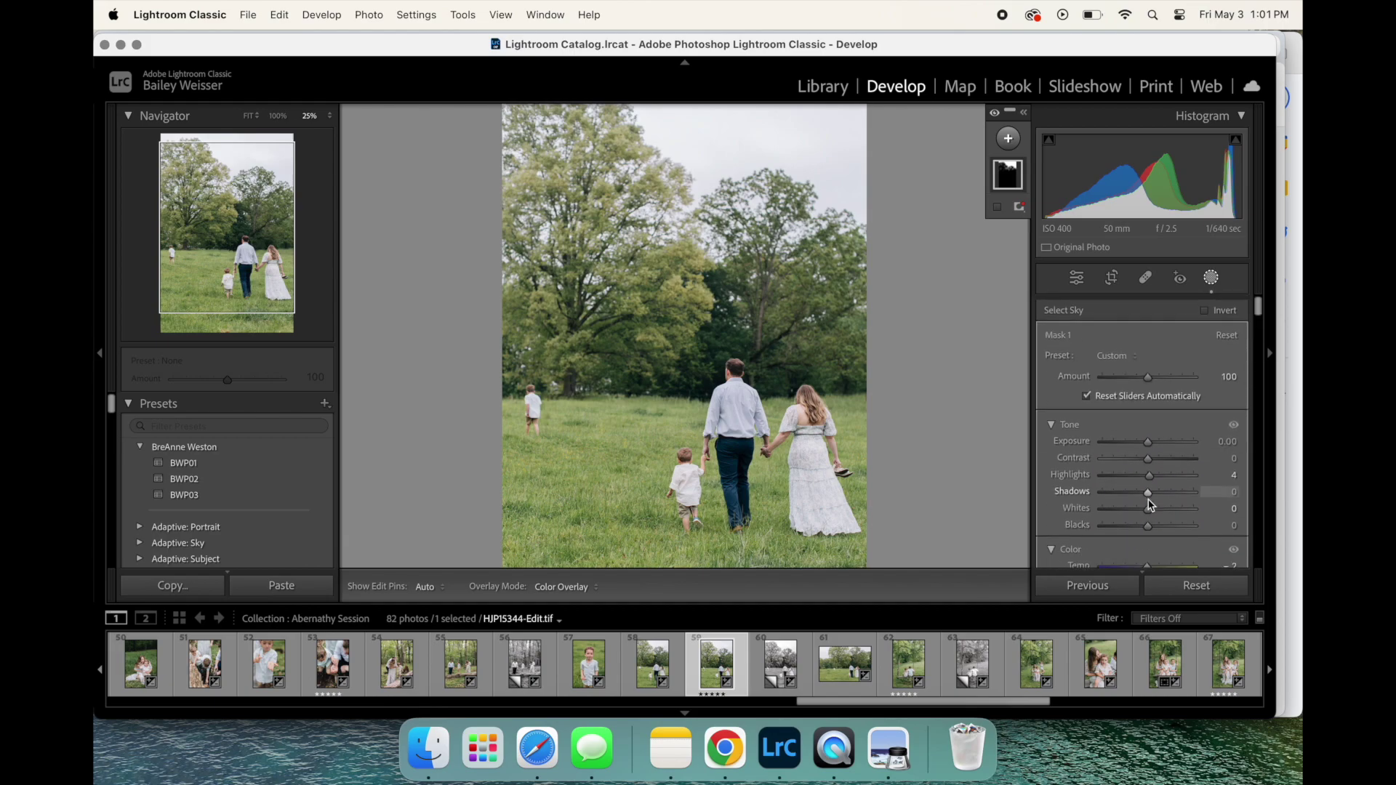
scroll(1147, 469, down, 5)
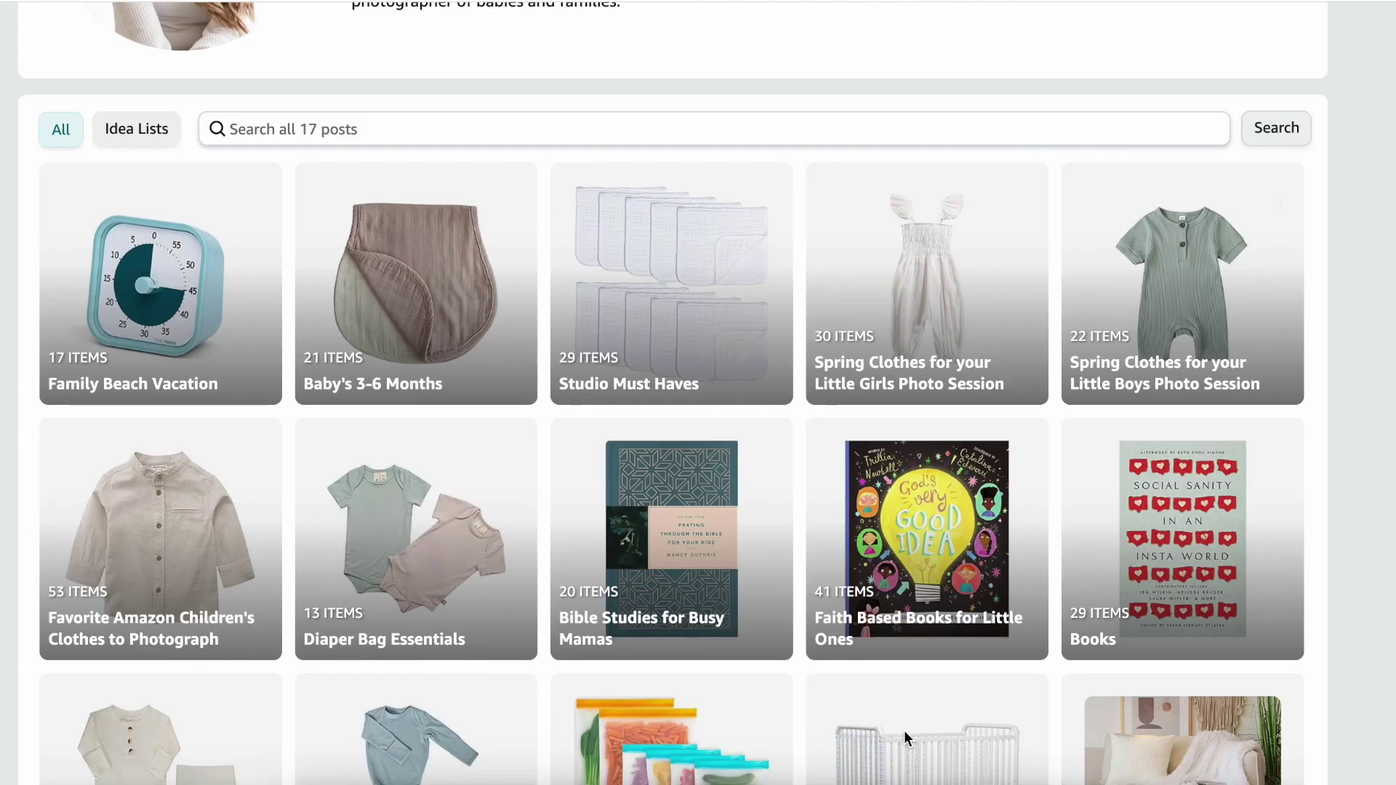
Step: Browse the Amazon storefront's idea lists and scroll through the Studio Must Haves products
scroll(905, 730, up, 6)
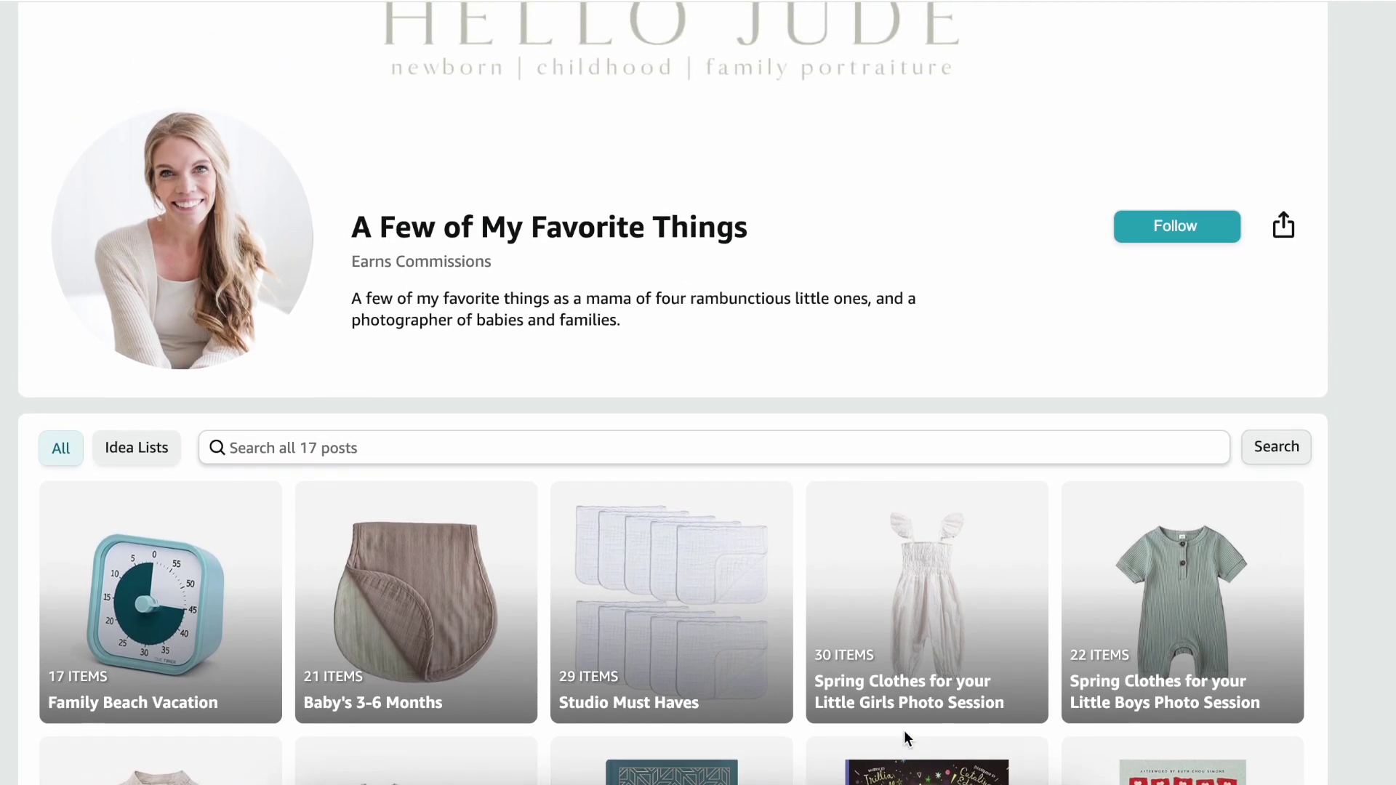
scroll(904, 730, up, 1)
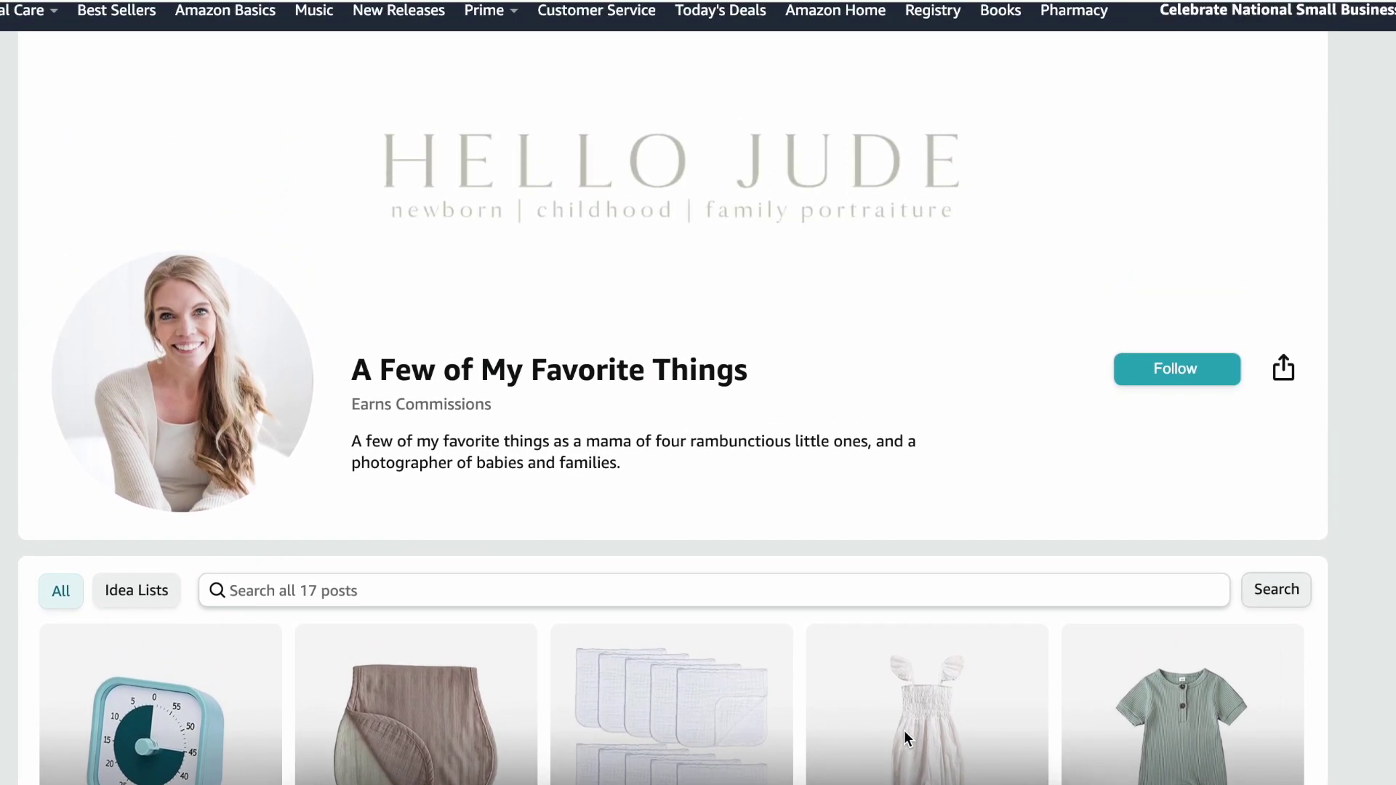
scroll(905, 730, down, 4)
scroll(905, 730, down, 3)
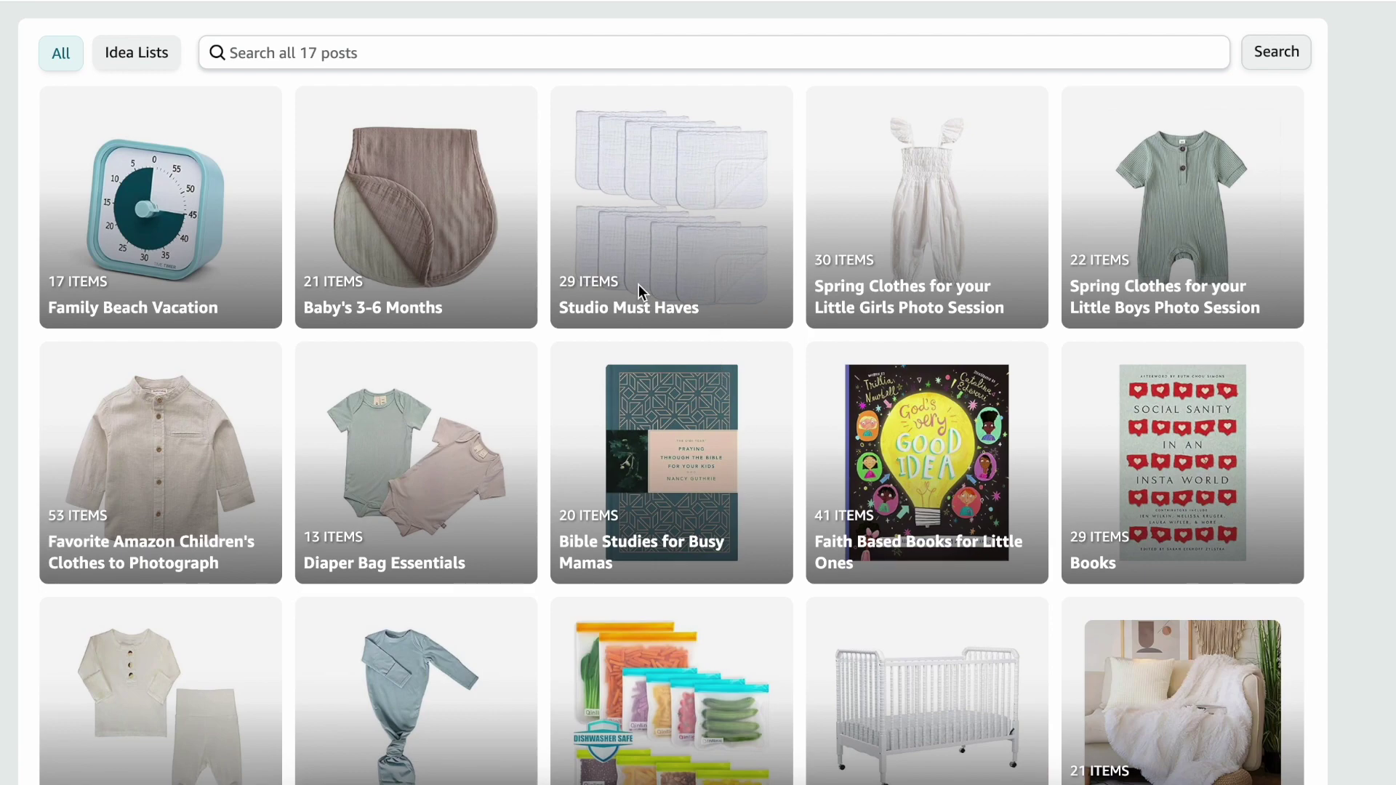
click(635, 242)
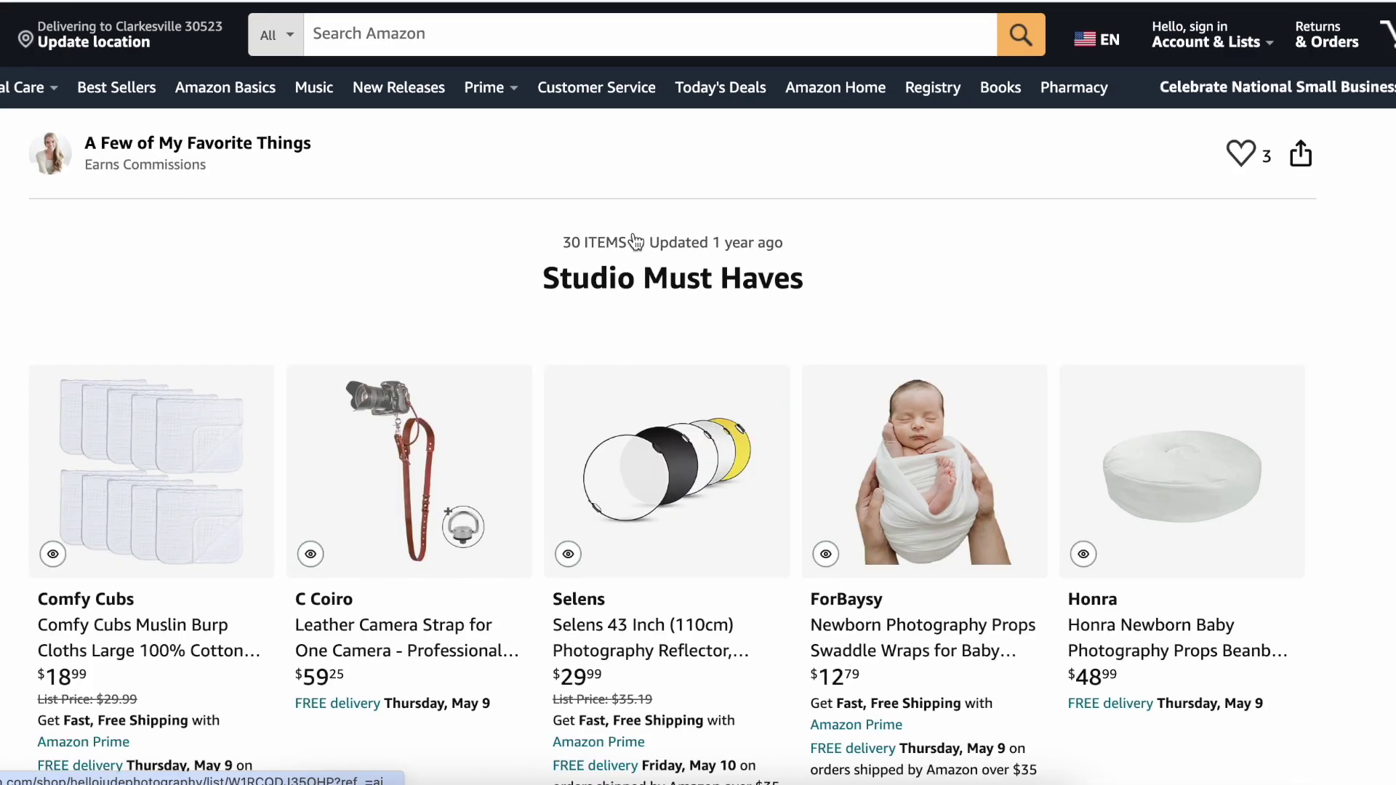
scroll(636, 242, down, 2)
scroll(635, 242, down, 5)
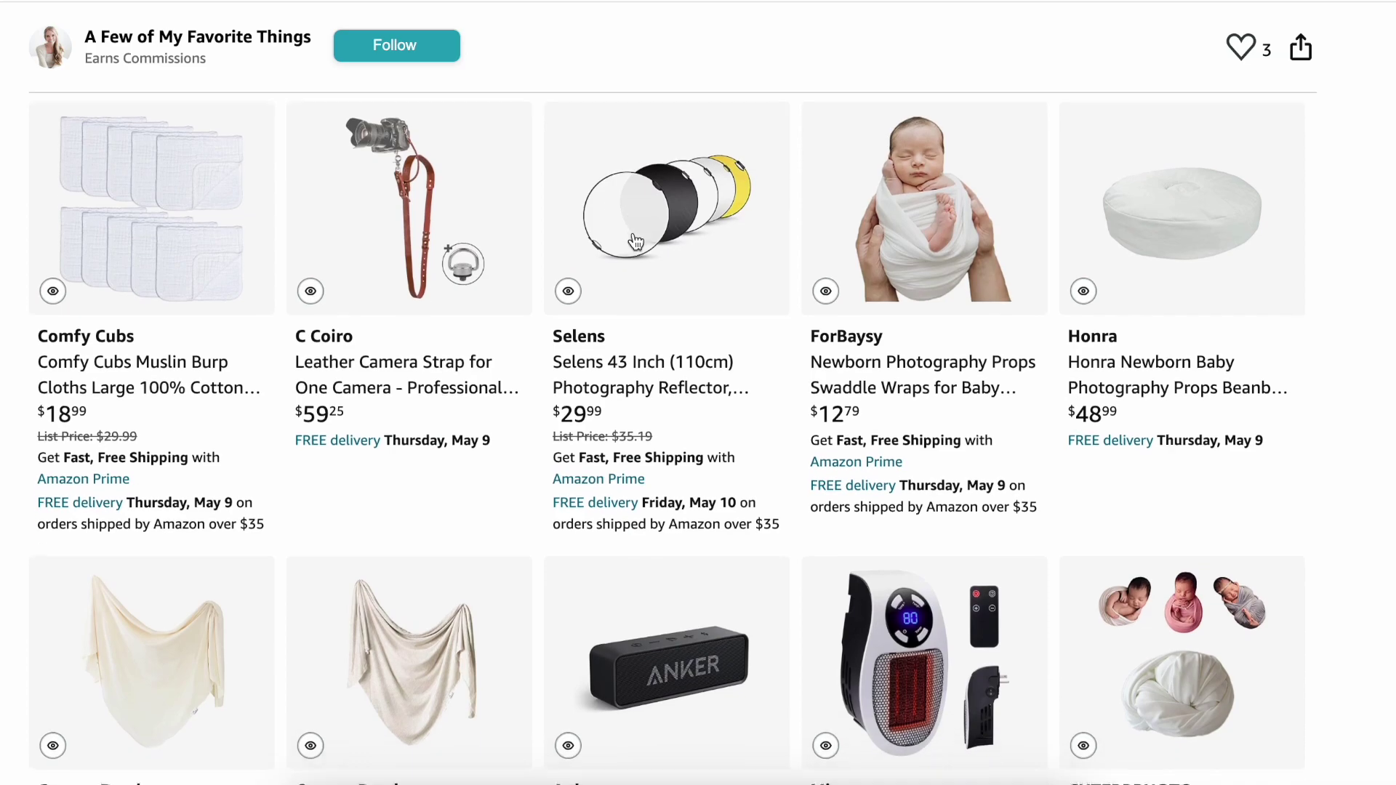
scroll(635, 243, down, 1)
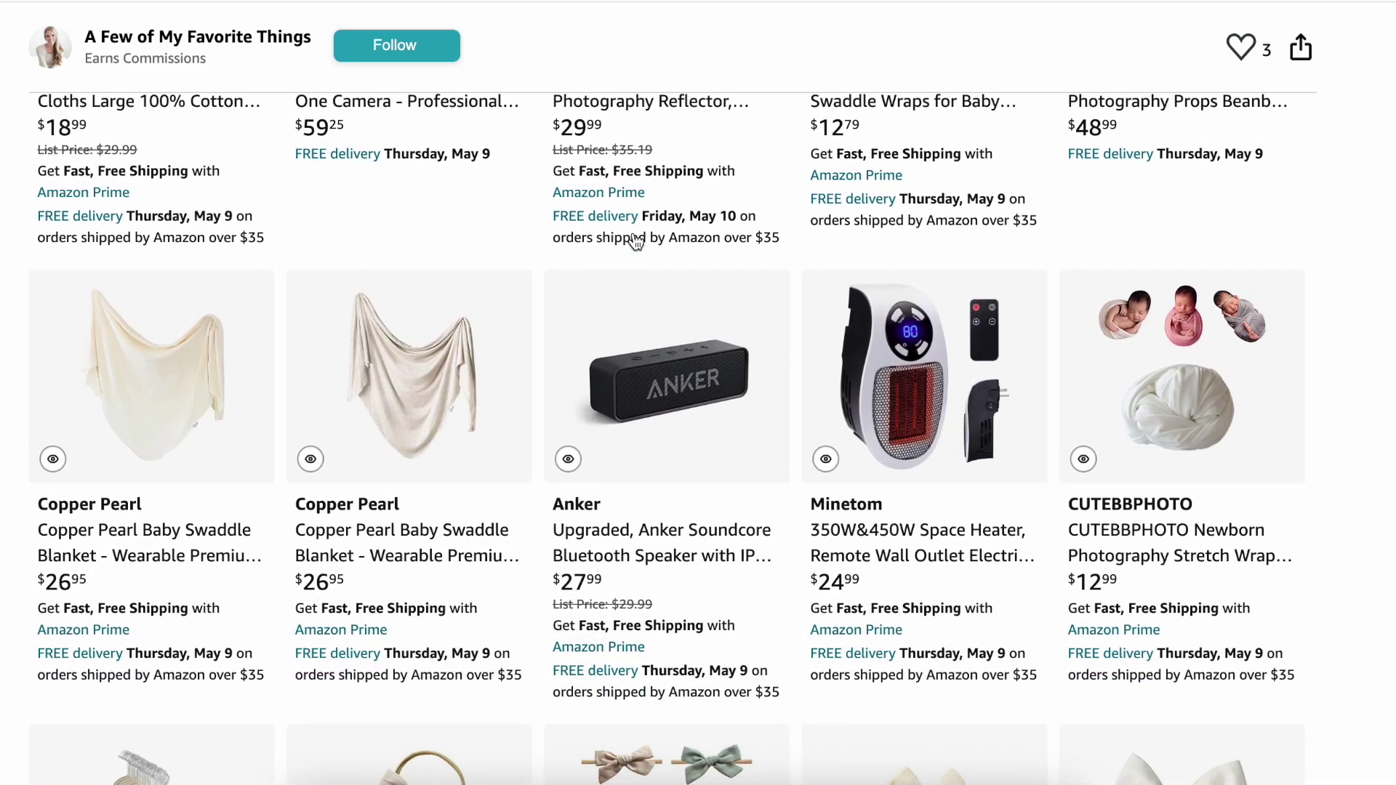
scroll(636, 242, down, 6)
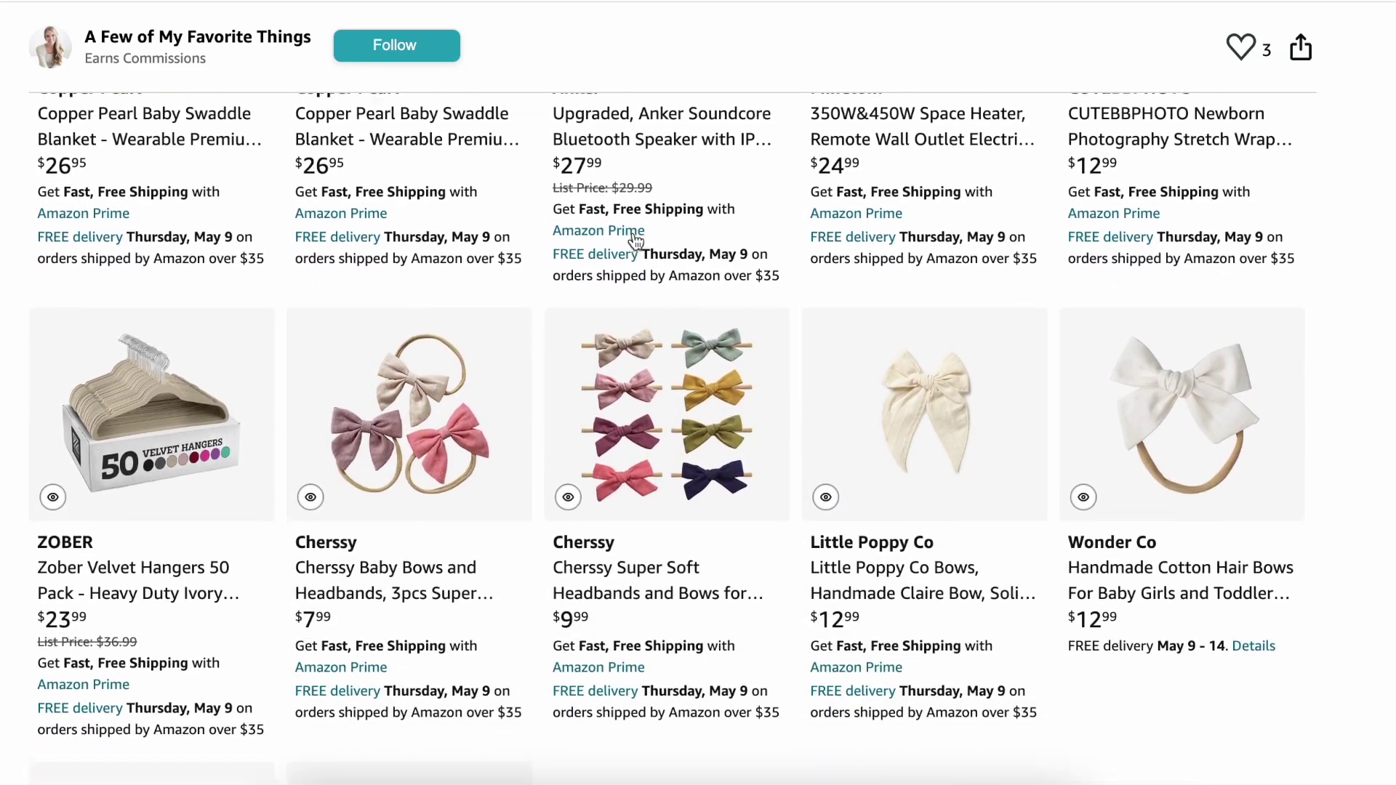
scroll(635, 243, down, 4)
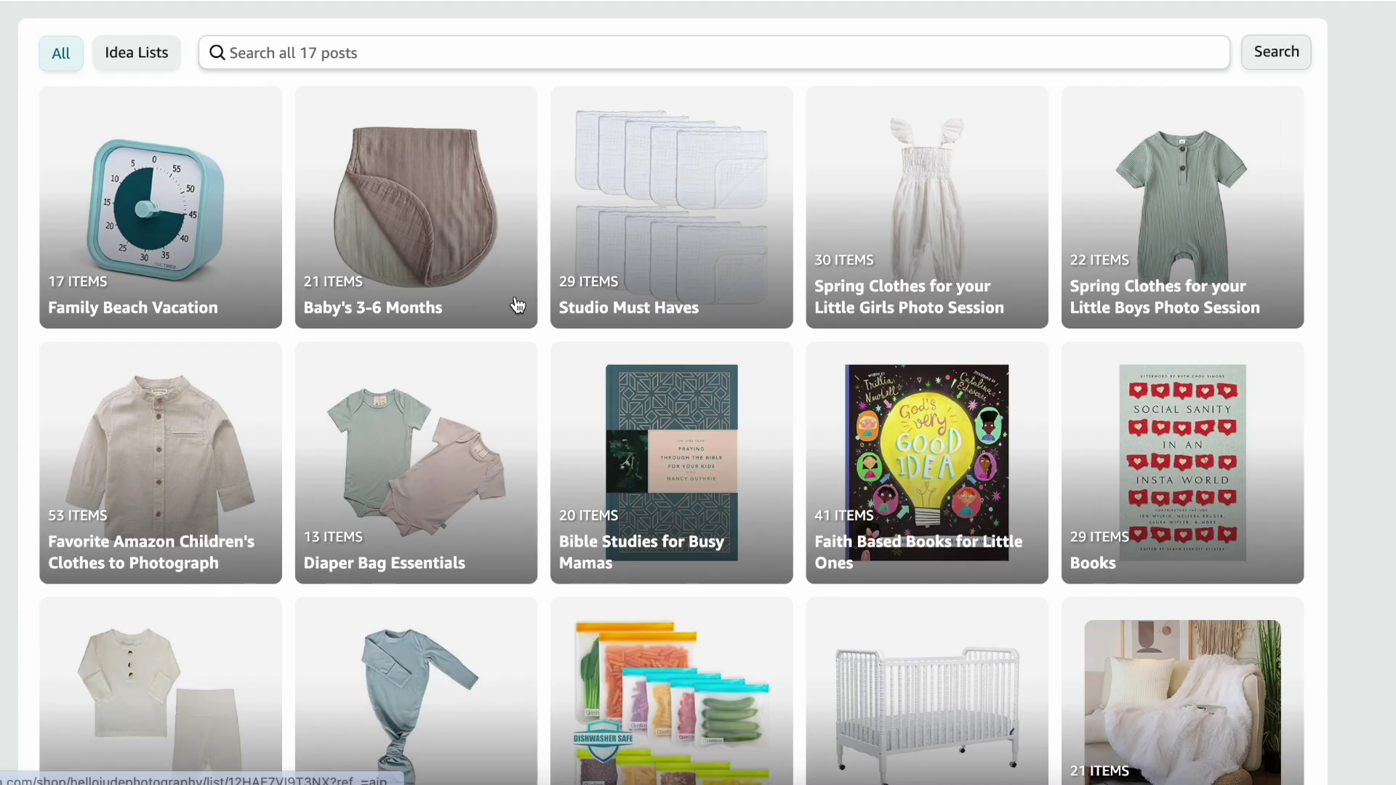
scroll(516, 304, down, 3)
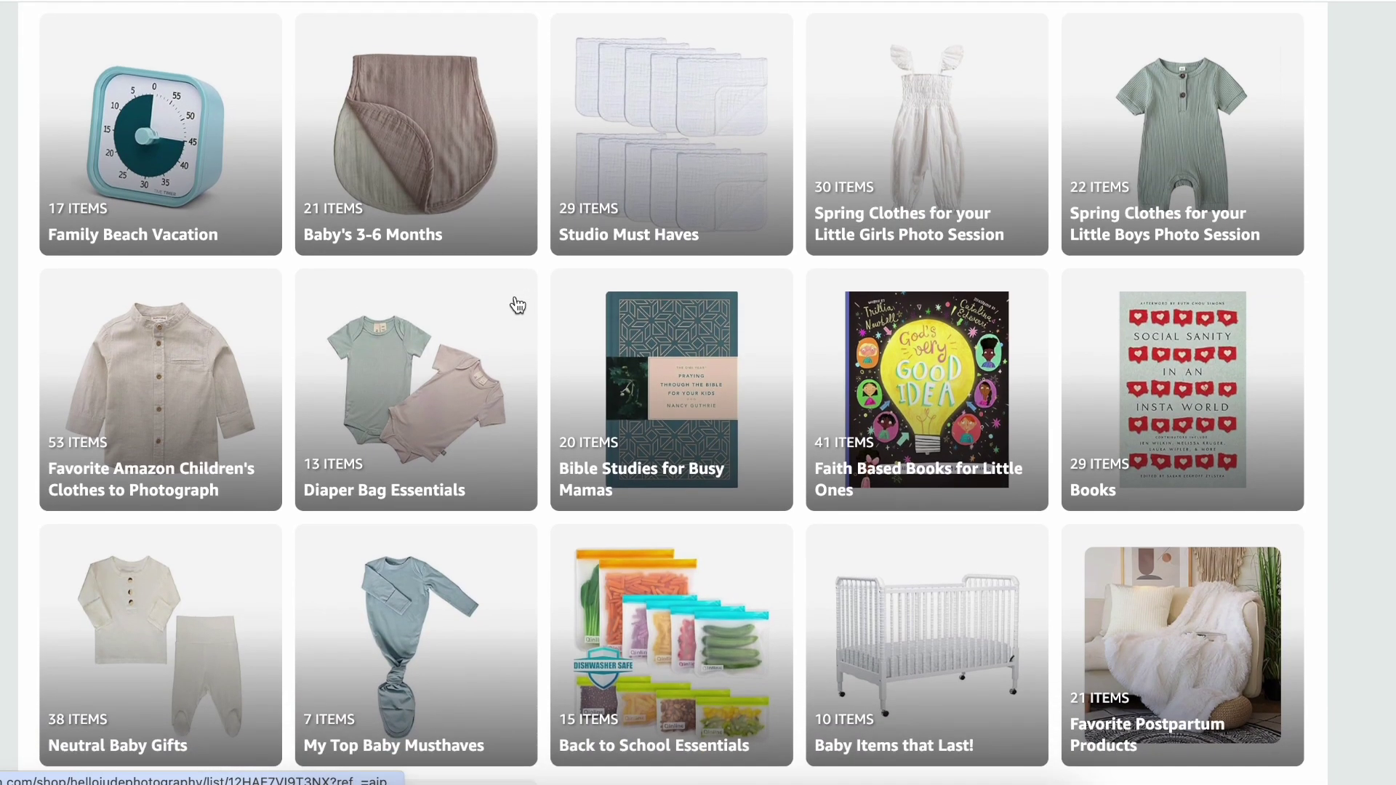
scroll(517, 304, down, 1)
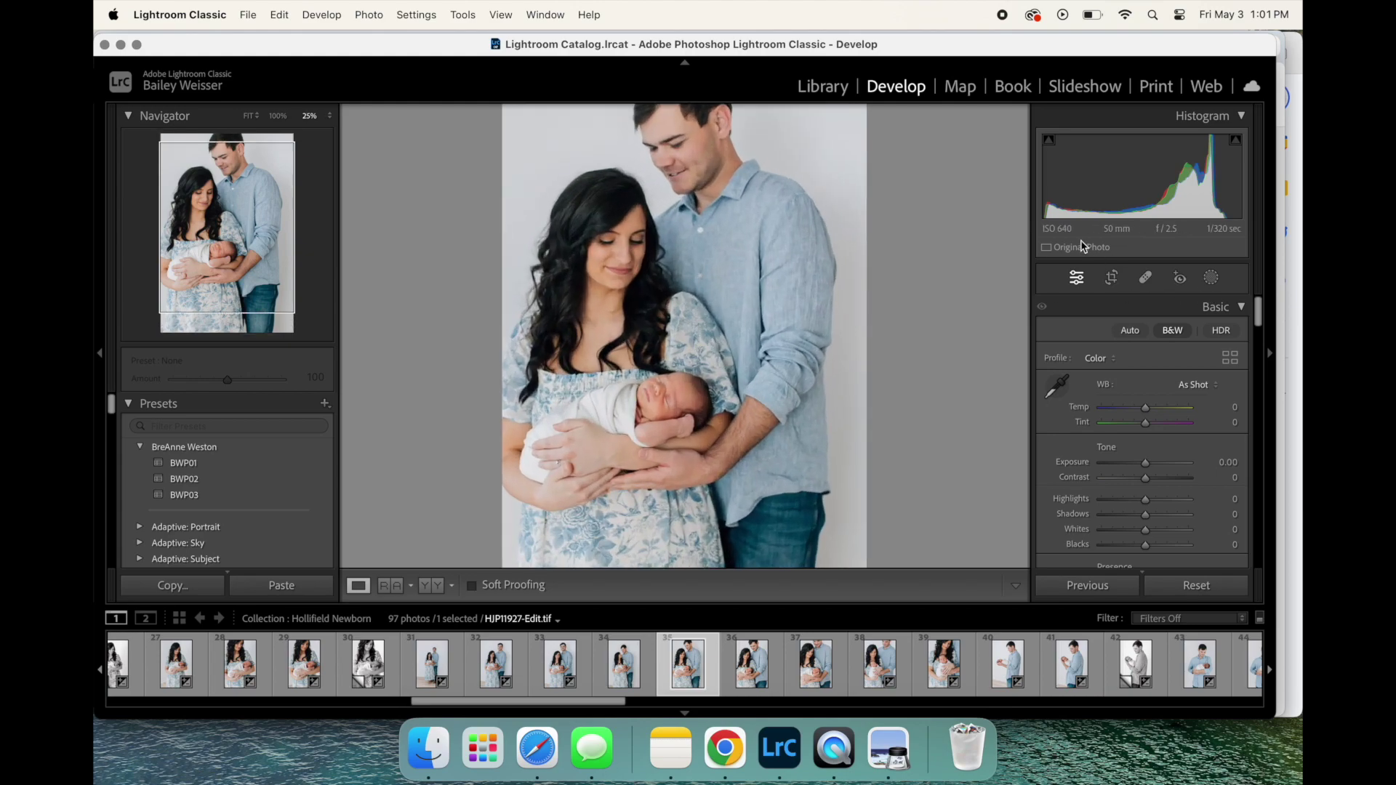
Step: Add a Select Background mask and raise its Exposure to 0.26
key(shift+w)
click(1012, 139)
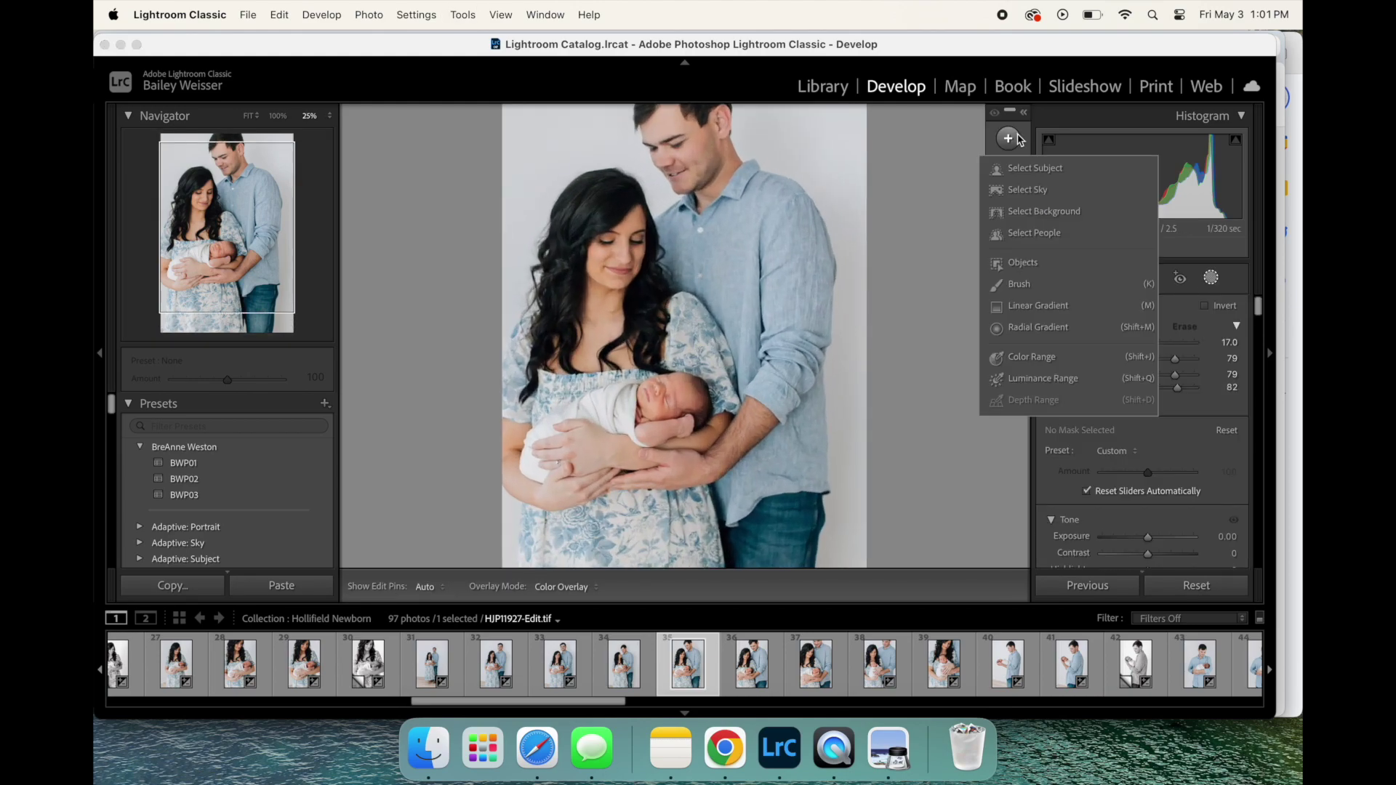
click(1025, 212)
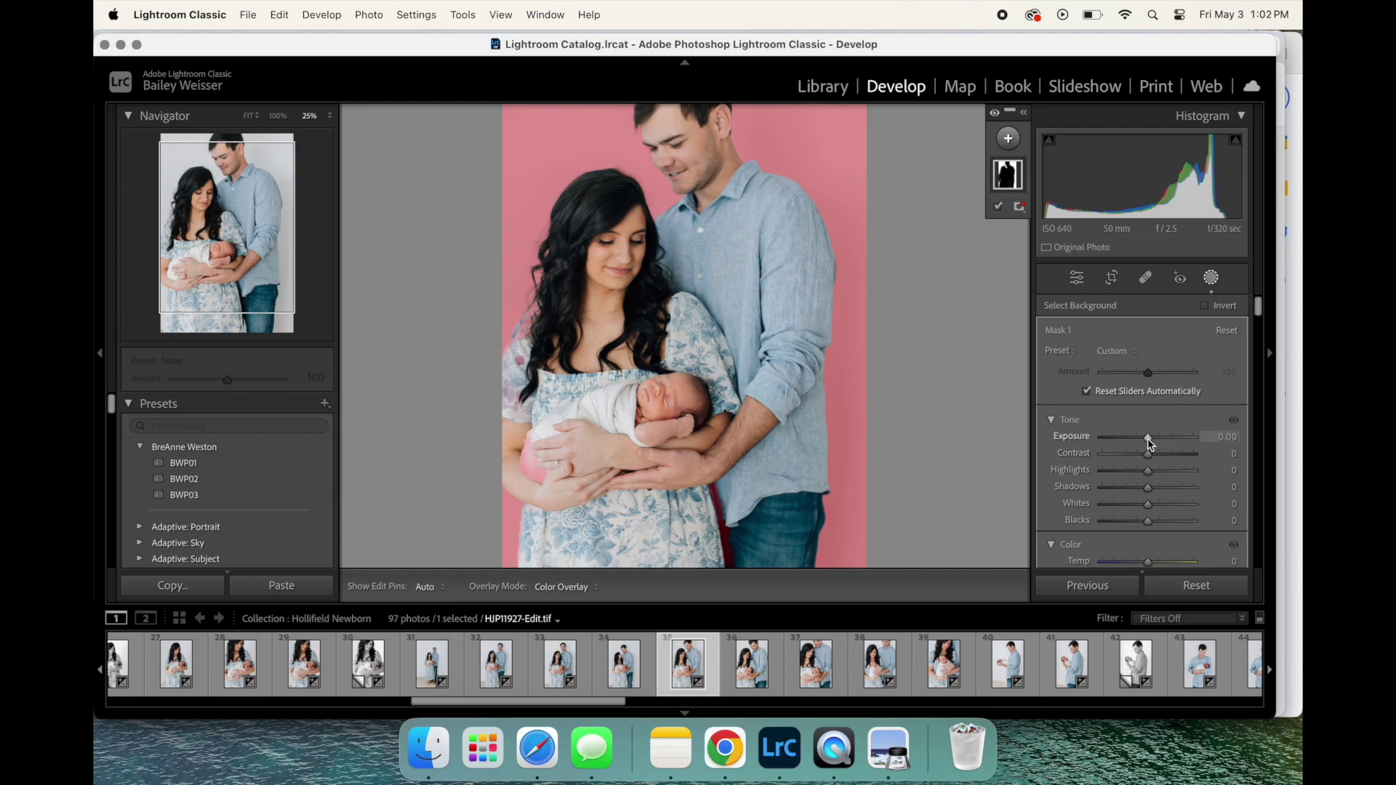
drag(1149, 439, 1154, 438)
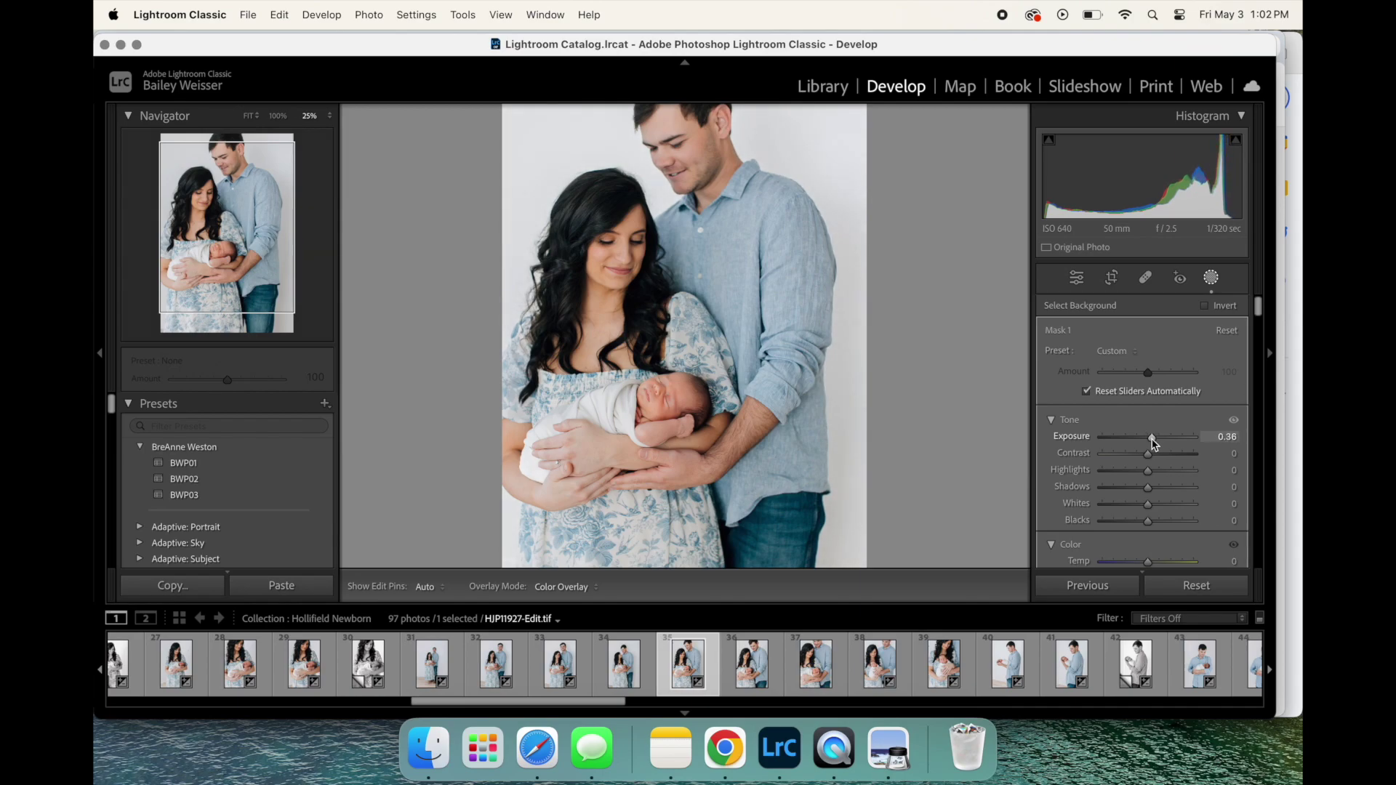
drag(1153, 440, 1152, 440)
drag(1151, 439, 1150, 494)
Step: Lower the background mask's Saturation to −6
scroll(1151, 493, down, 5)
scroll(1151, 493, up, 5)
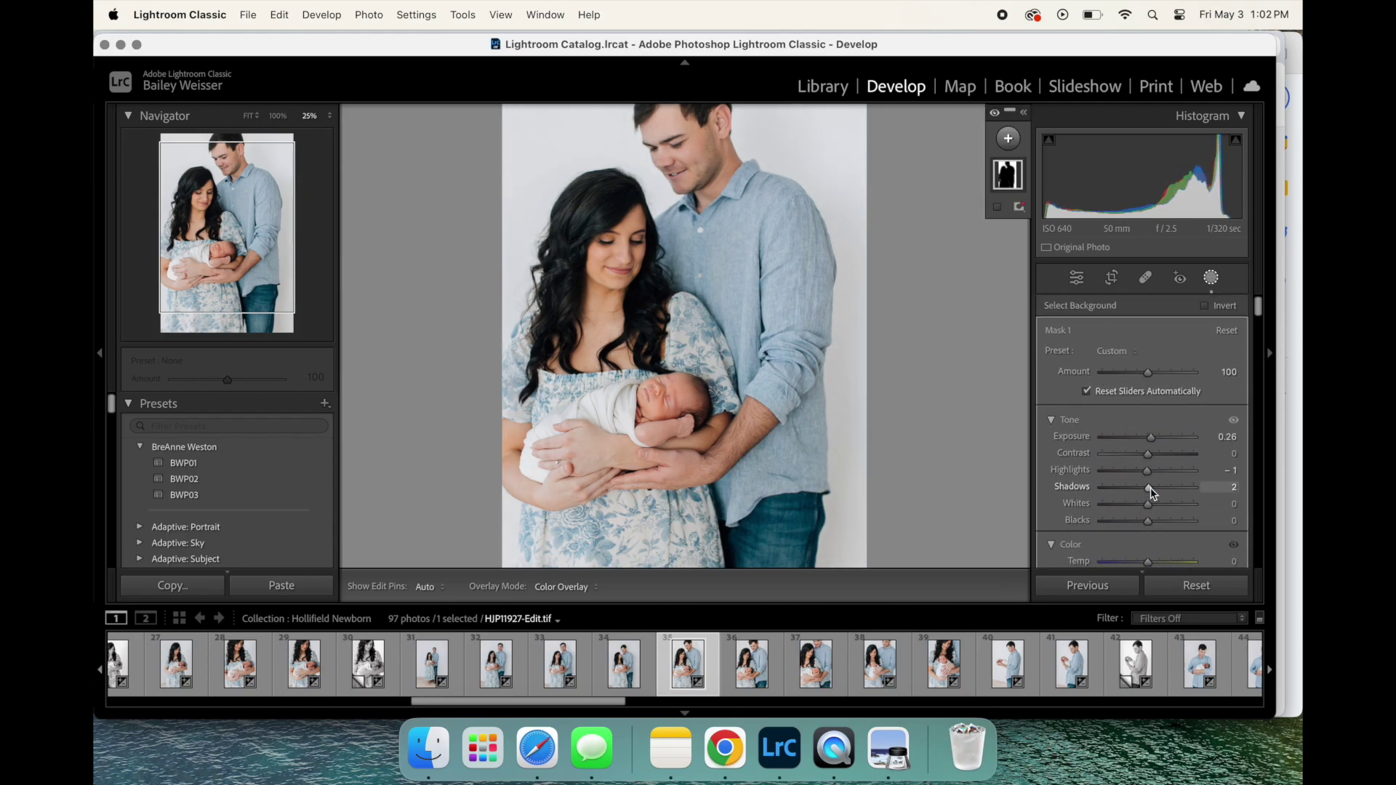
scroll(1153, 494, down, 8)
scroll(1151, 494, up, 4)
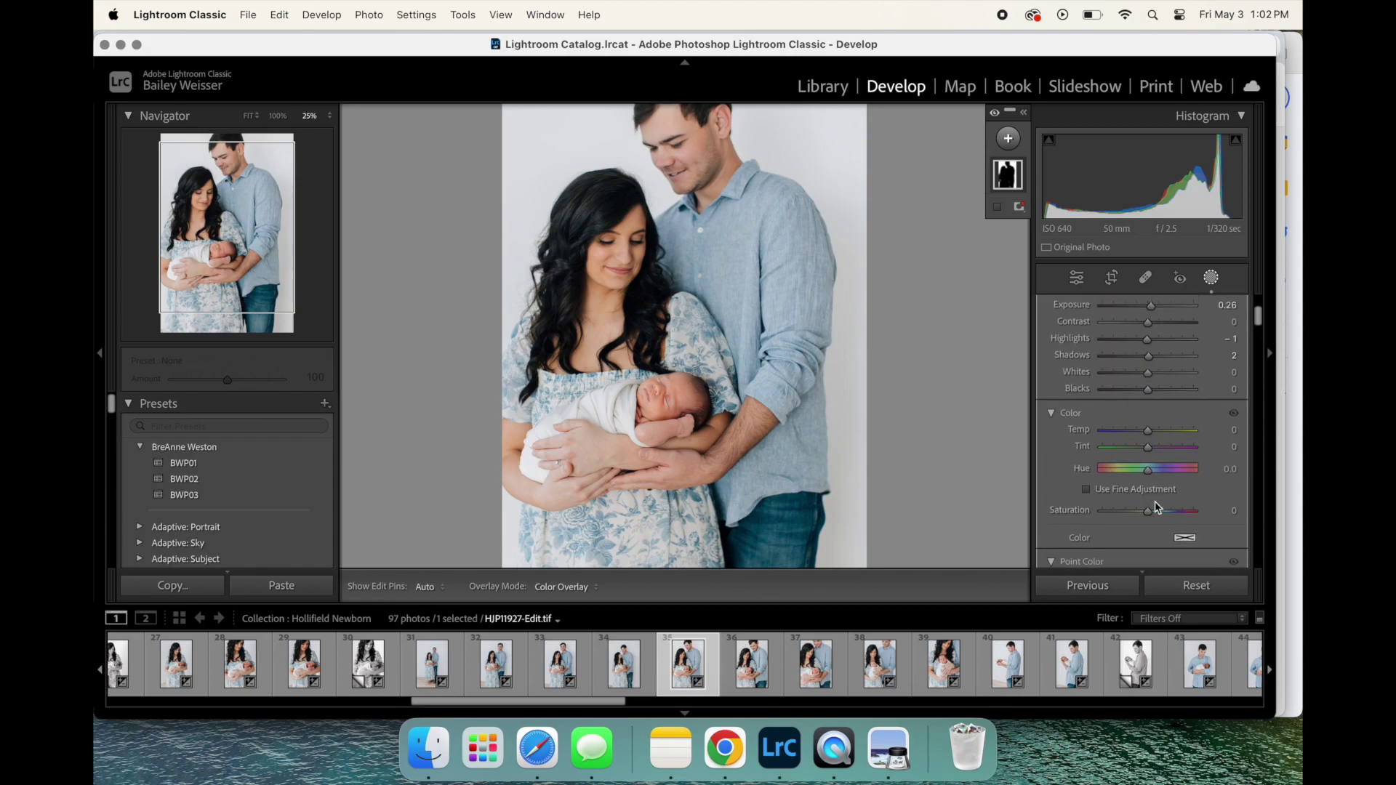
drag(1148, 511, 1107, 510)
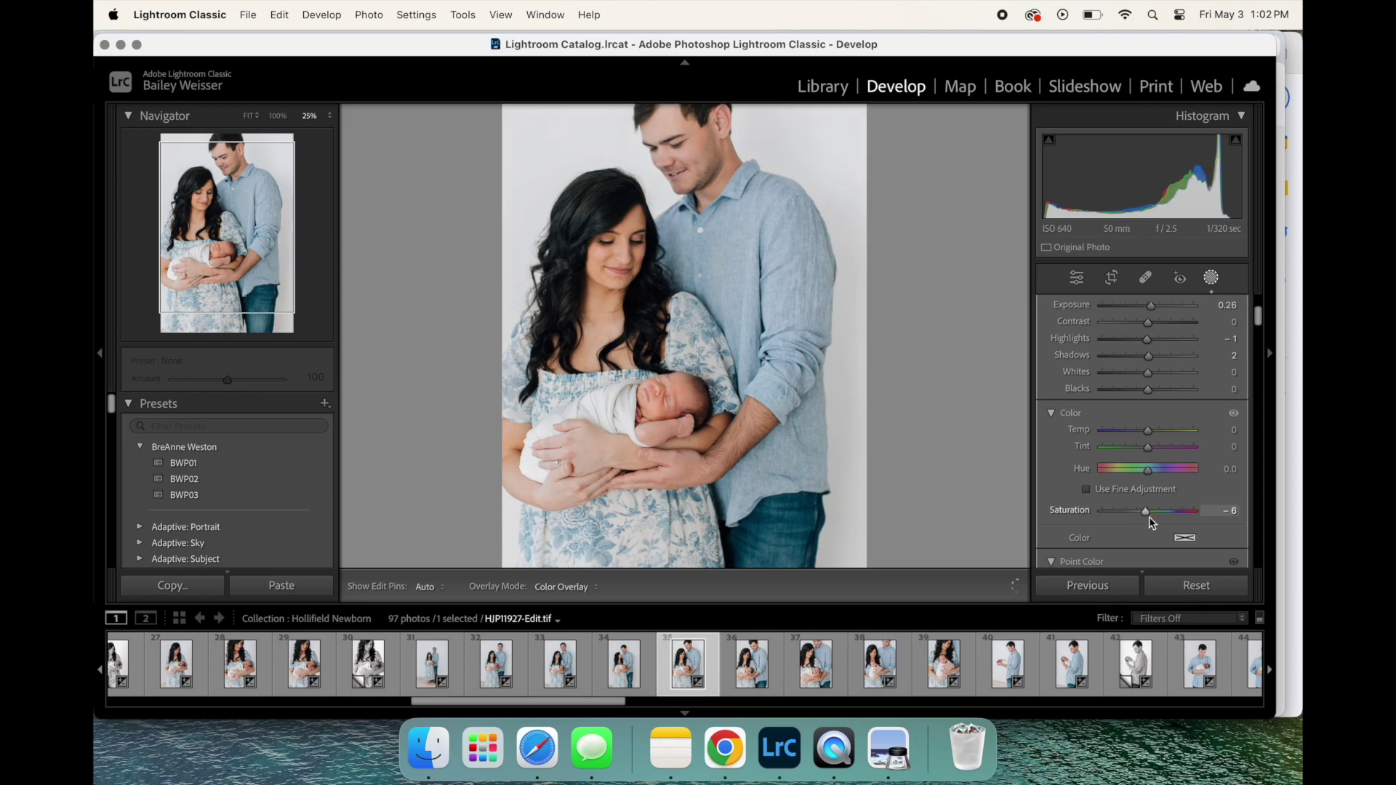
scroll(1145, 518, up, 4)
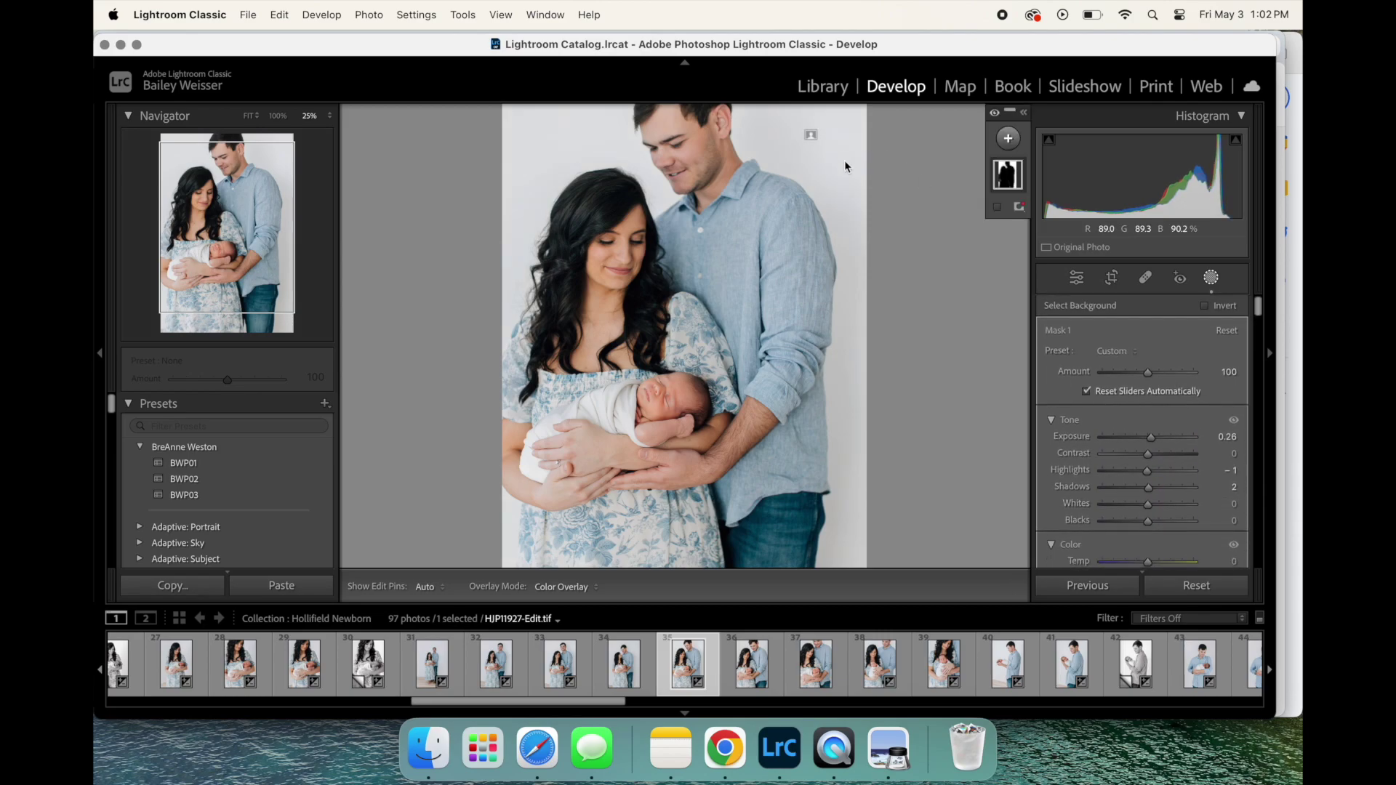
Step: Try a Select Object mask brushed over the baby, then delete it
key(super+minus)
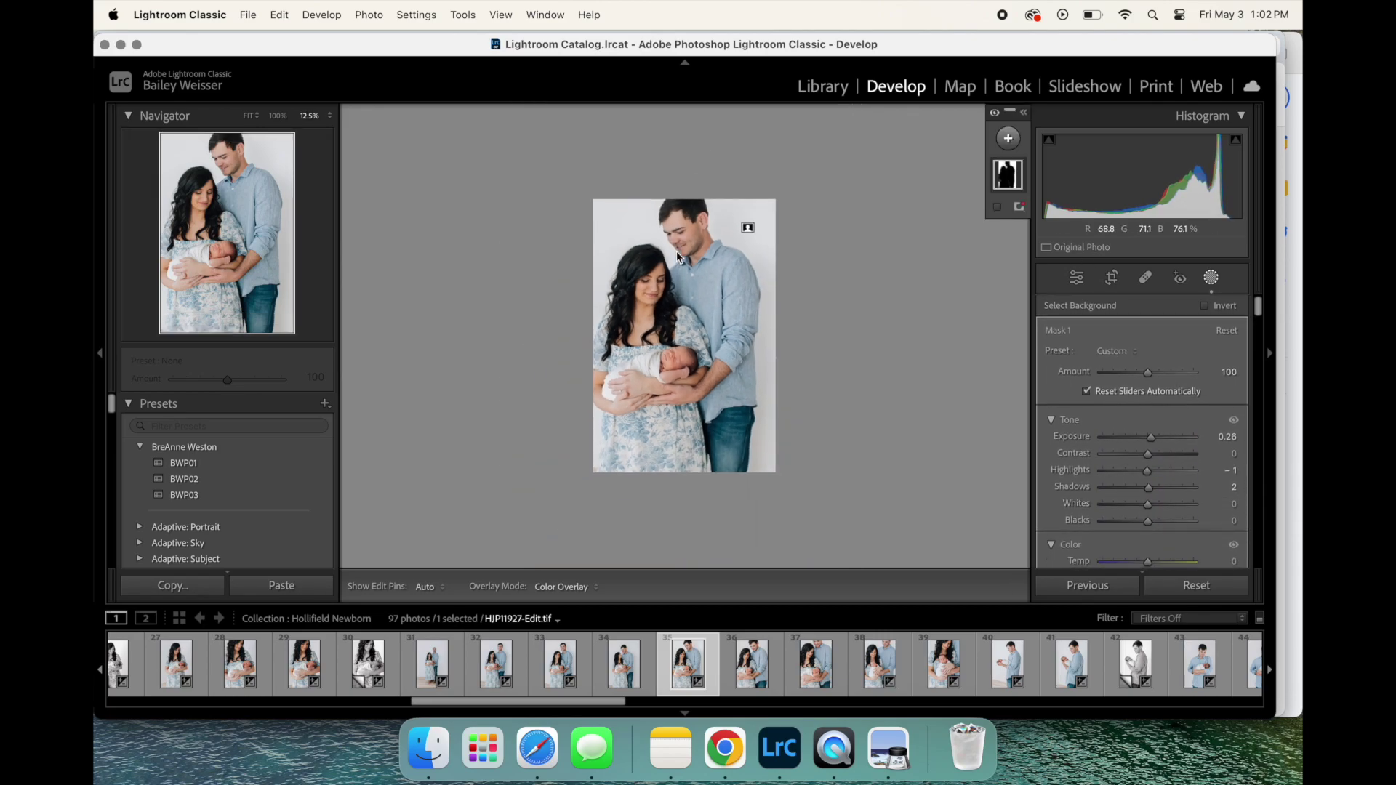
key(super+equal)
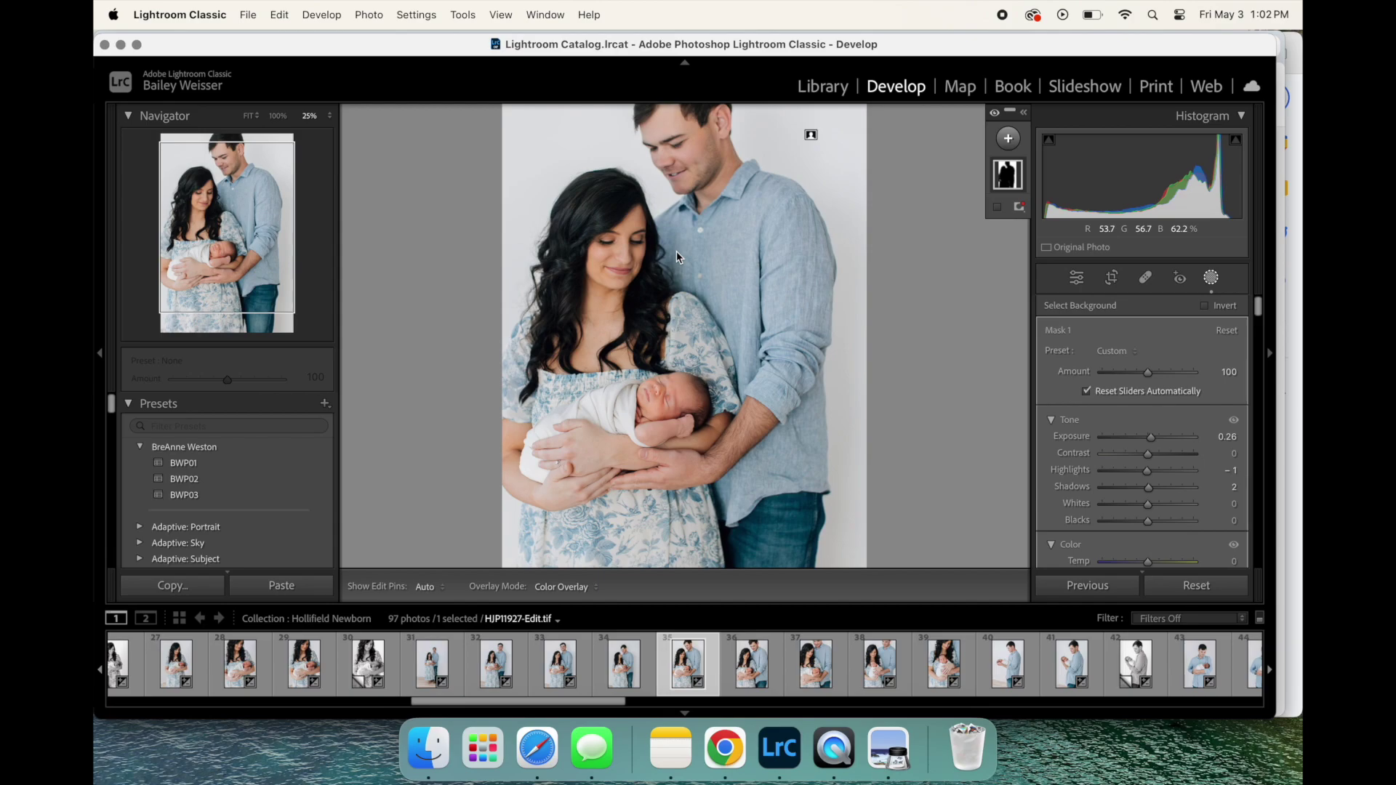
key(super+minus)
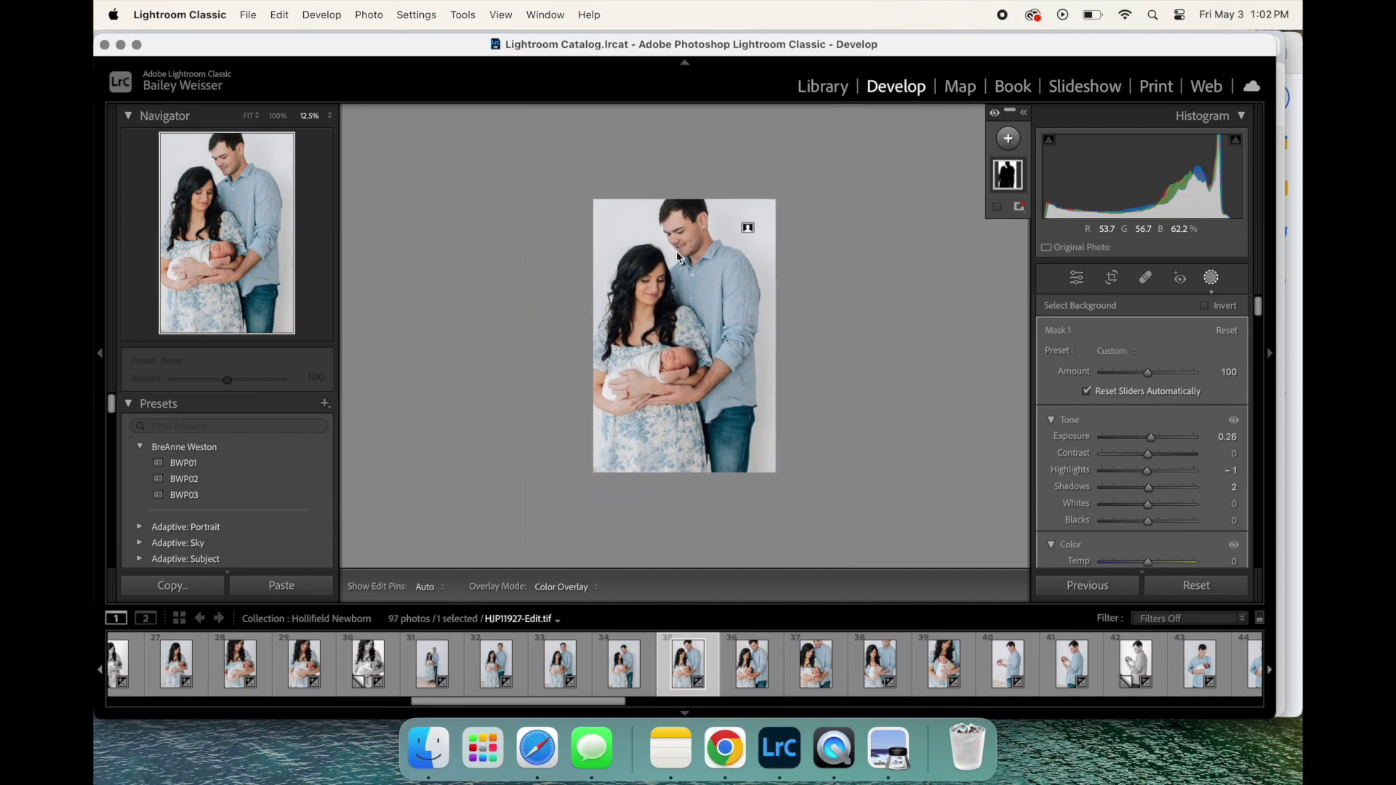
click(1008, 139)
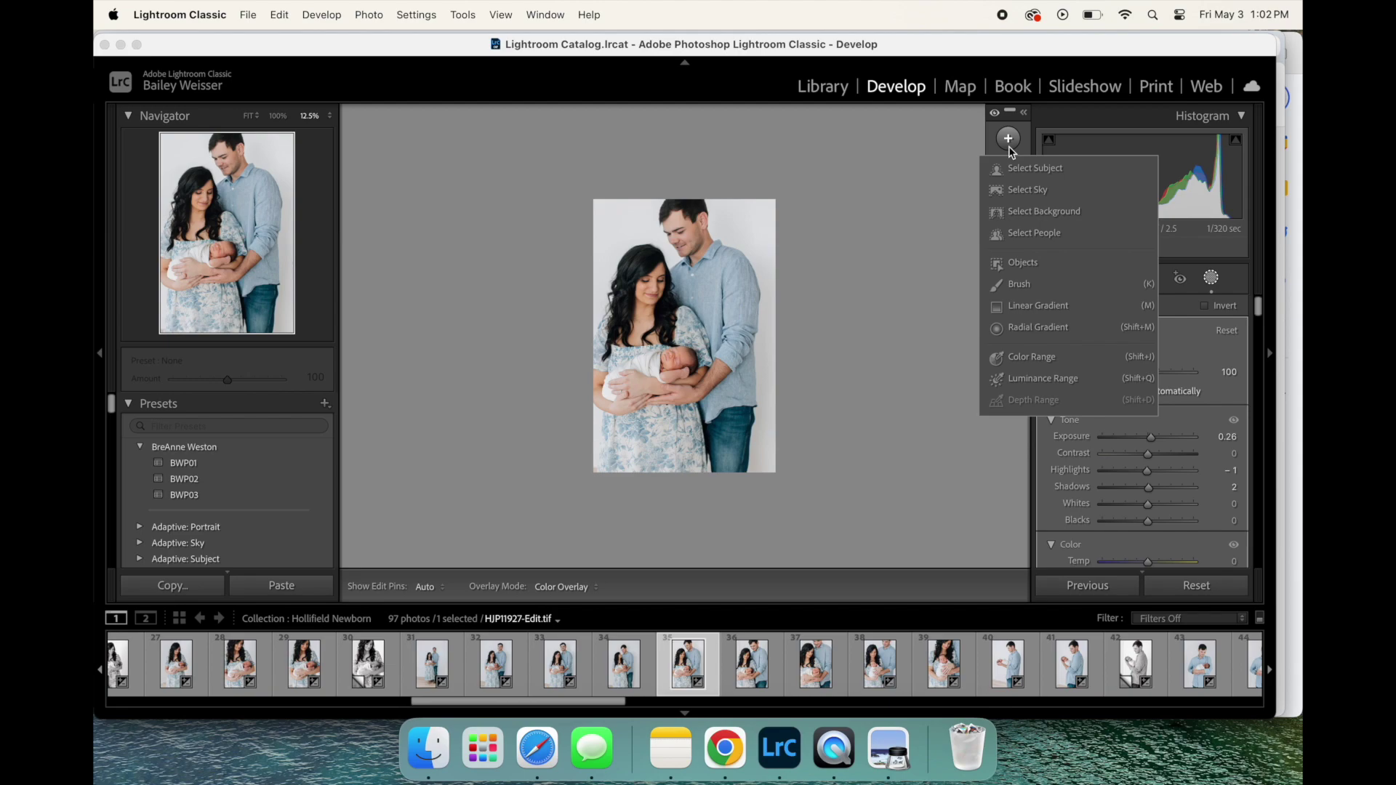
click(1037, 264)
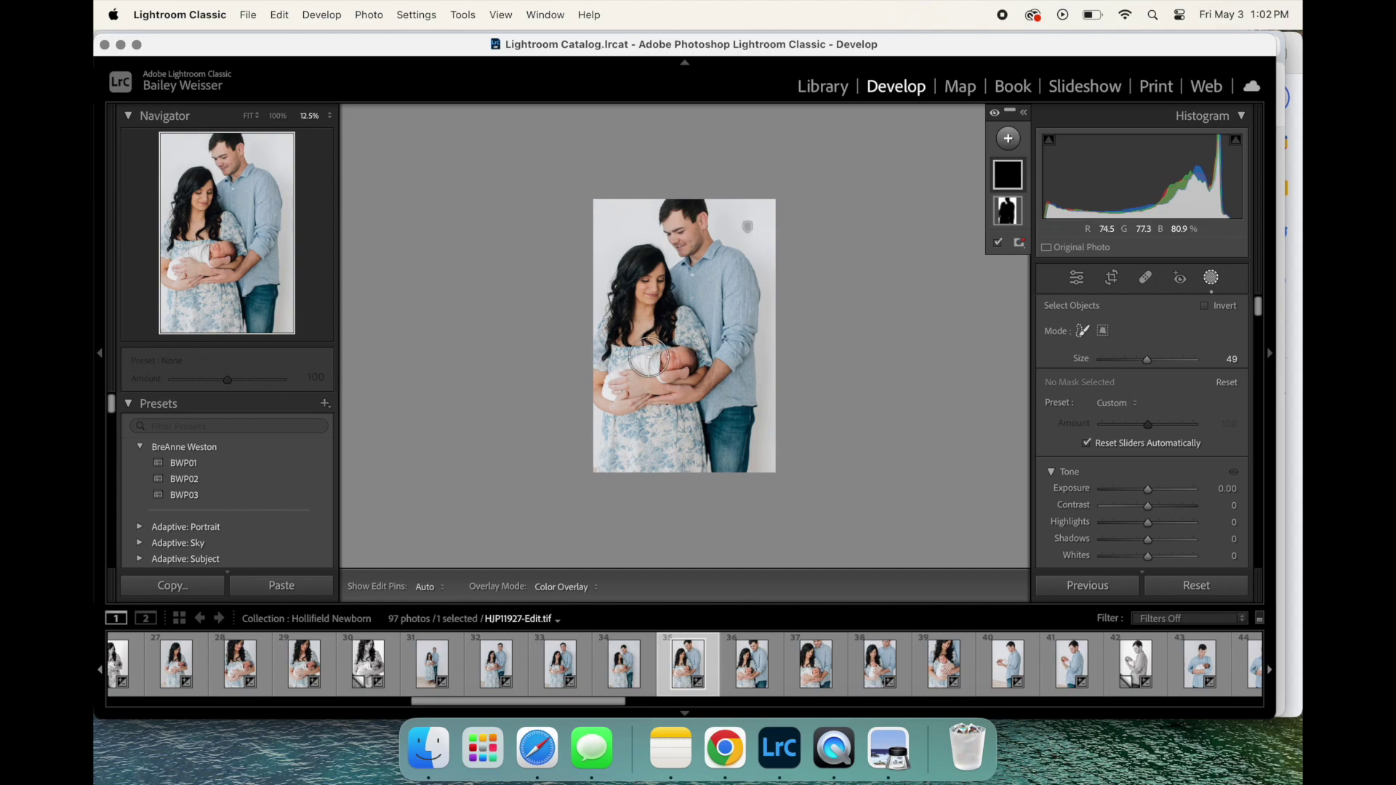
mouse_move(694, 344)
mouse_down()
mouse_move(618, 392)
mouse_move(684, 368)
mouse_up()
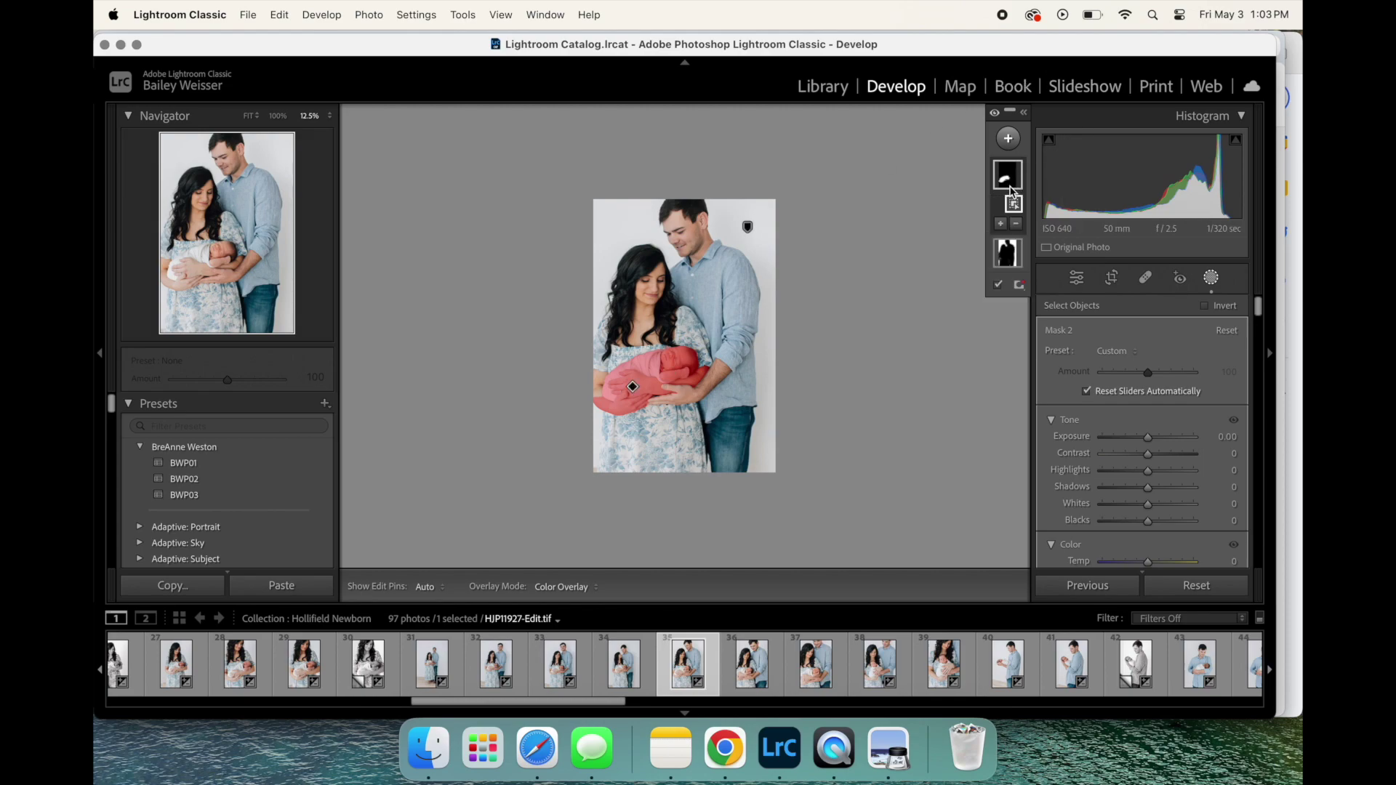
key(Delete)
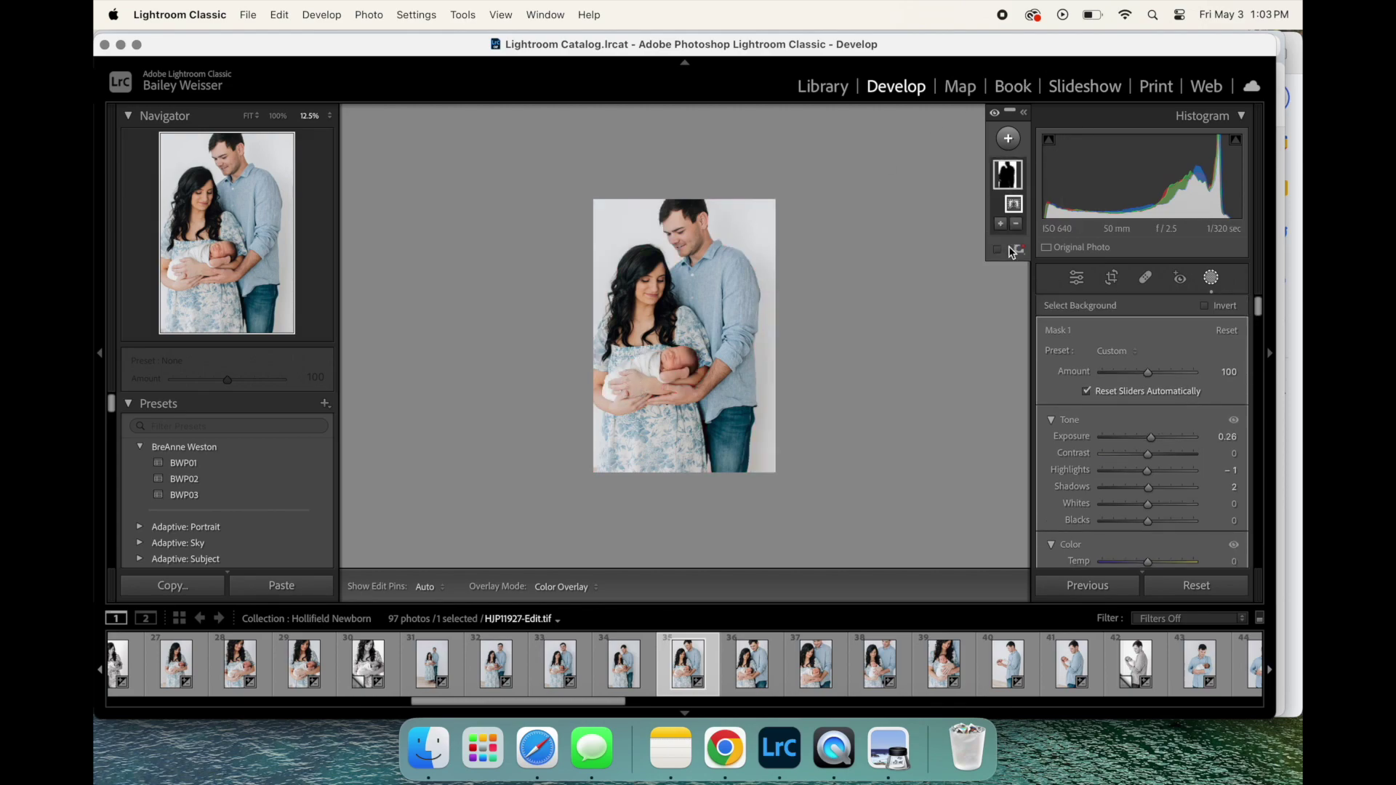
Step: Create an object mask by boxing the mother and baby in its wrap
click(1008, 139)
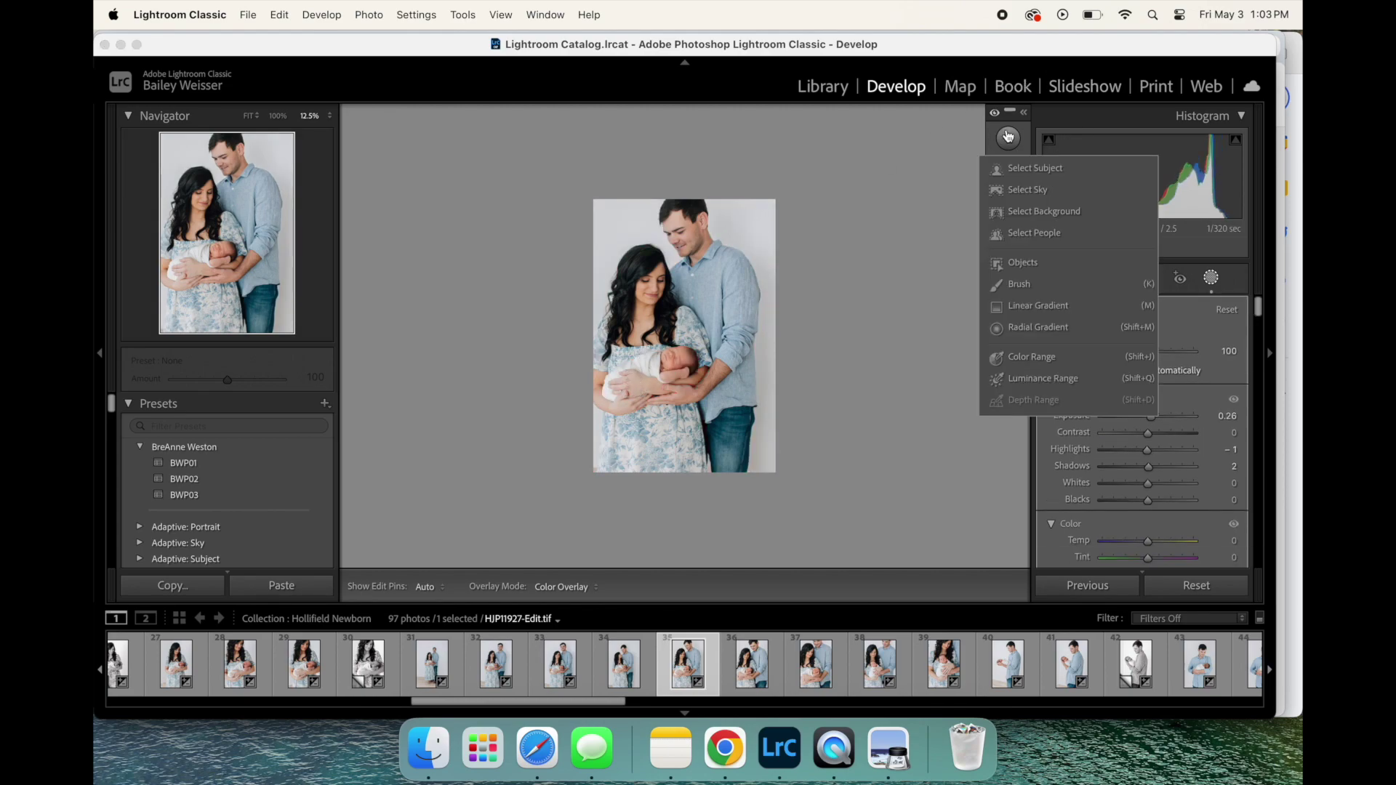
click(1033, 263)
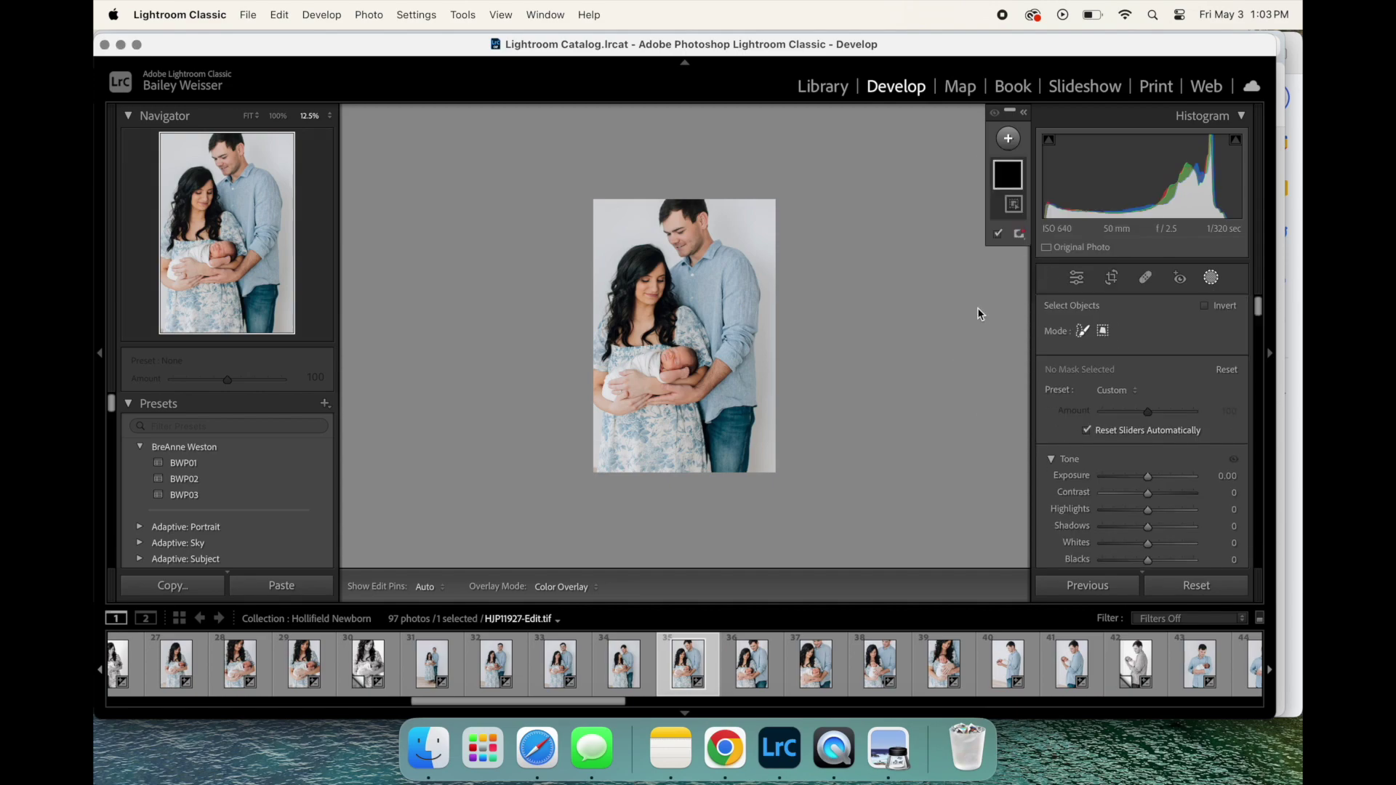
drag(599, 342, 712, 431)
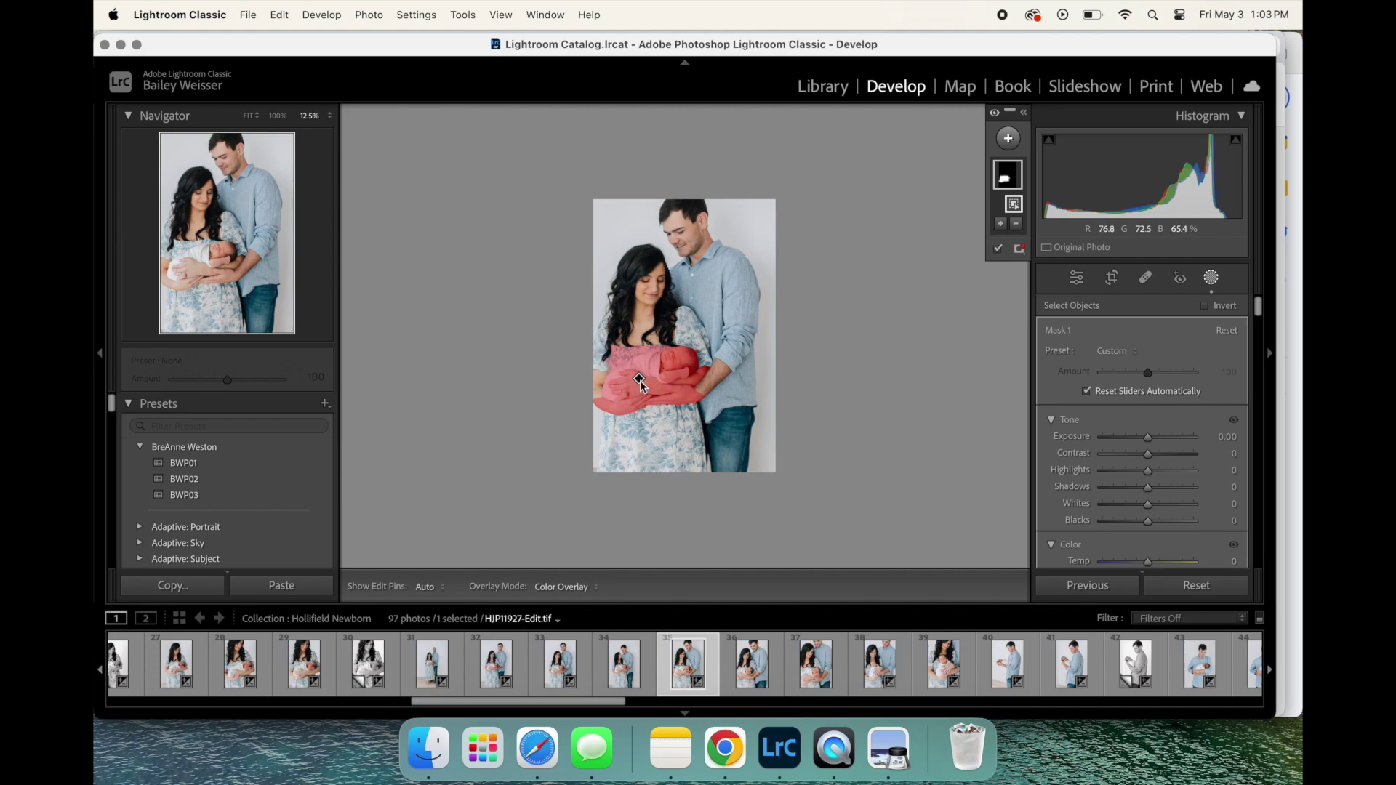
click(1002, 145)
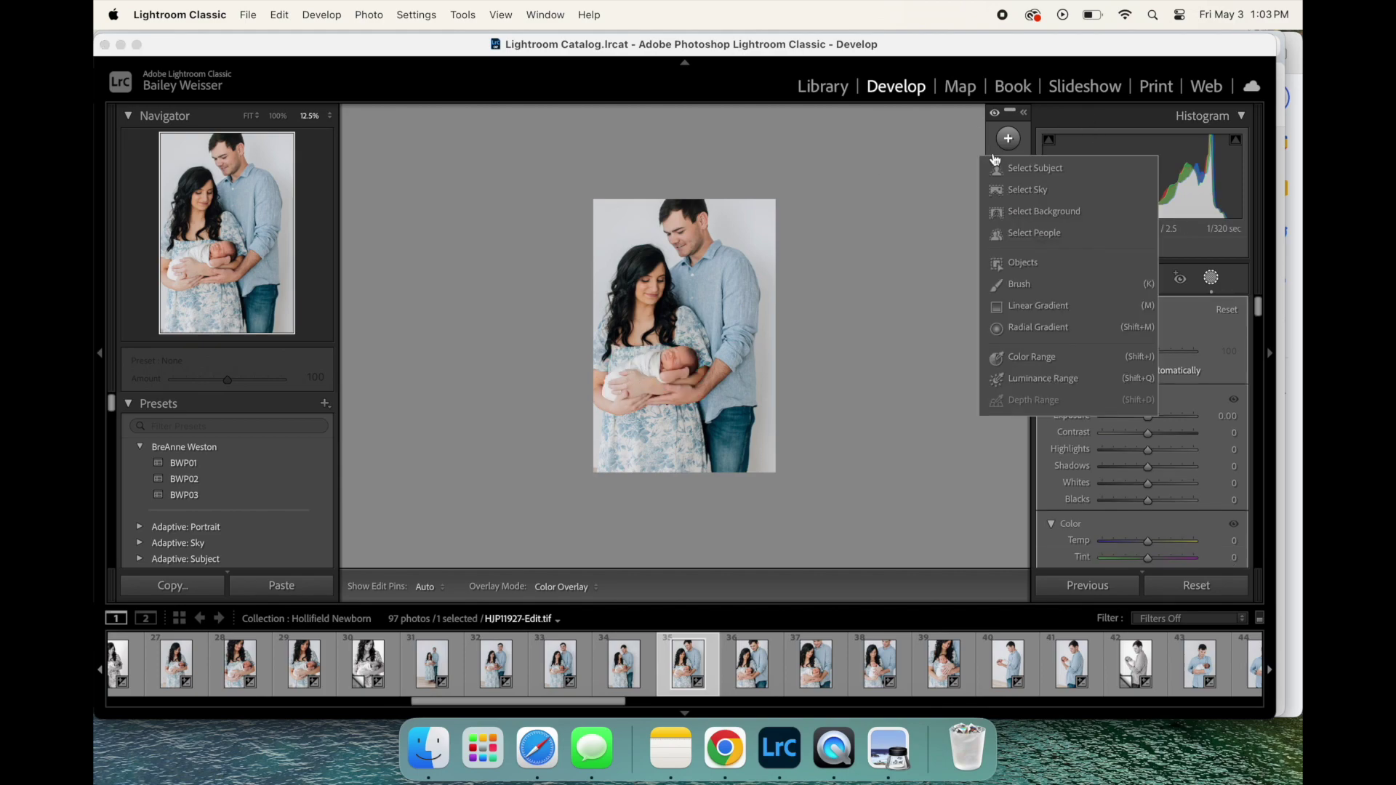
key(super+equal)
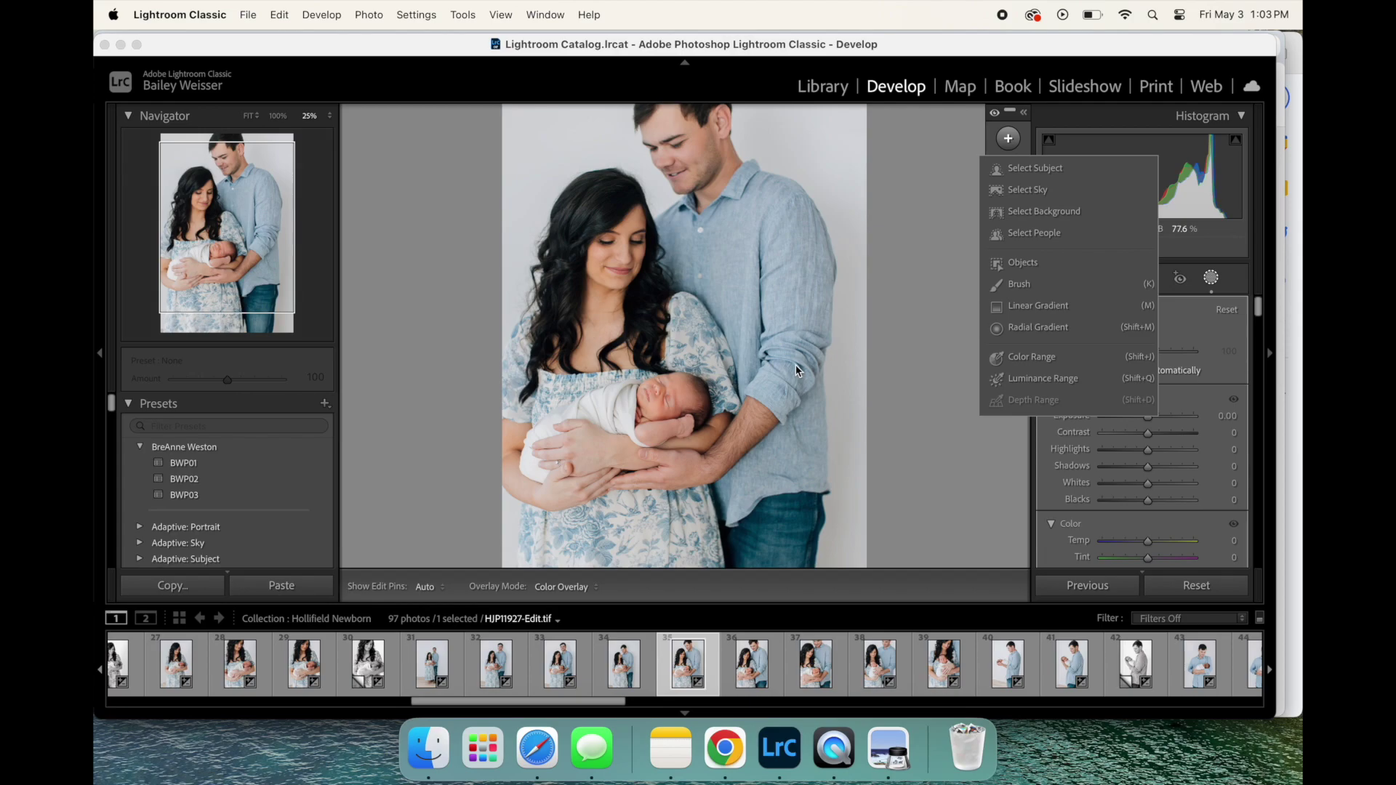
key(super+minus)
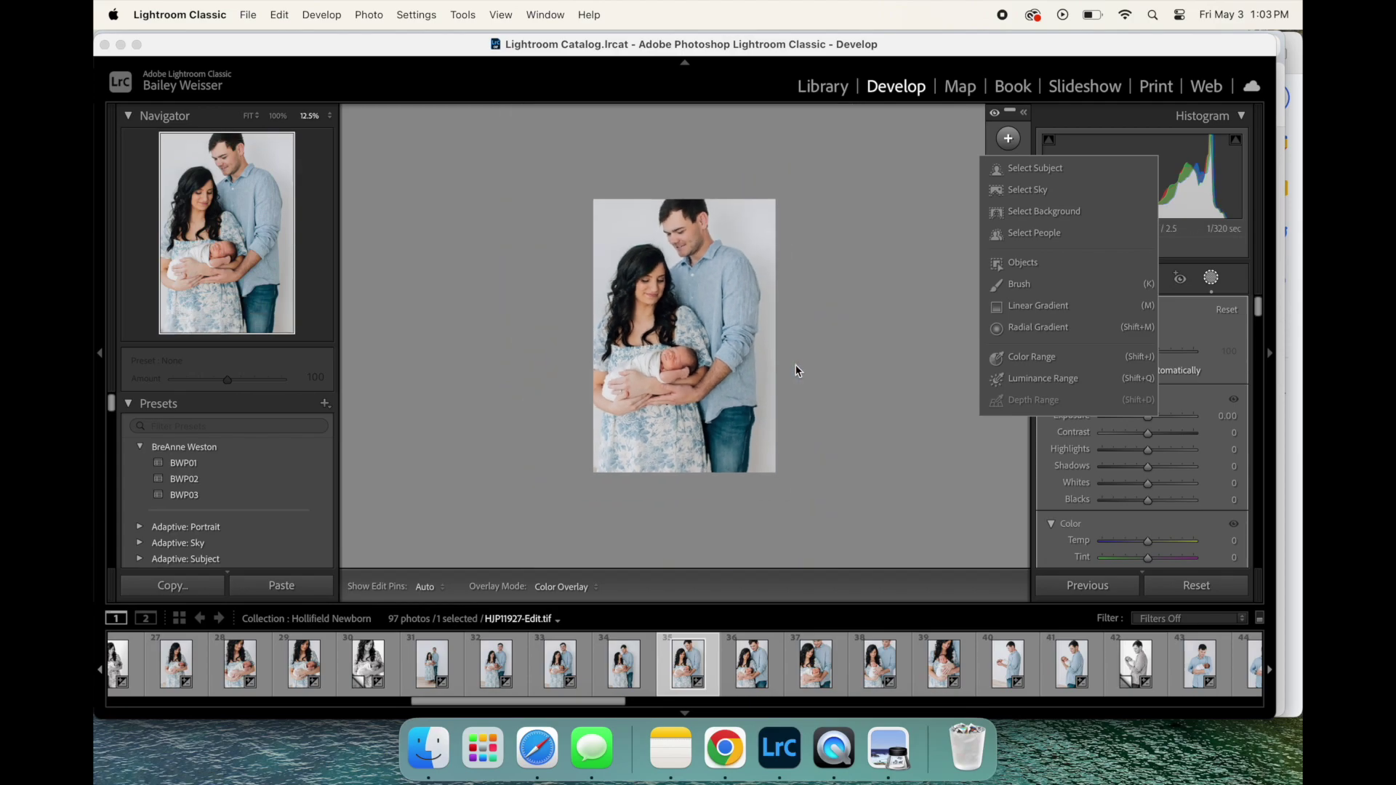
click(843, 434)
Step: Select the colour version of the mother cradling her newborn, HJP12021.CR3
scroll(446, 665, up, 4)
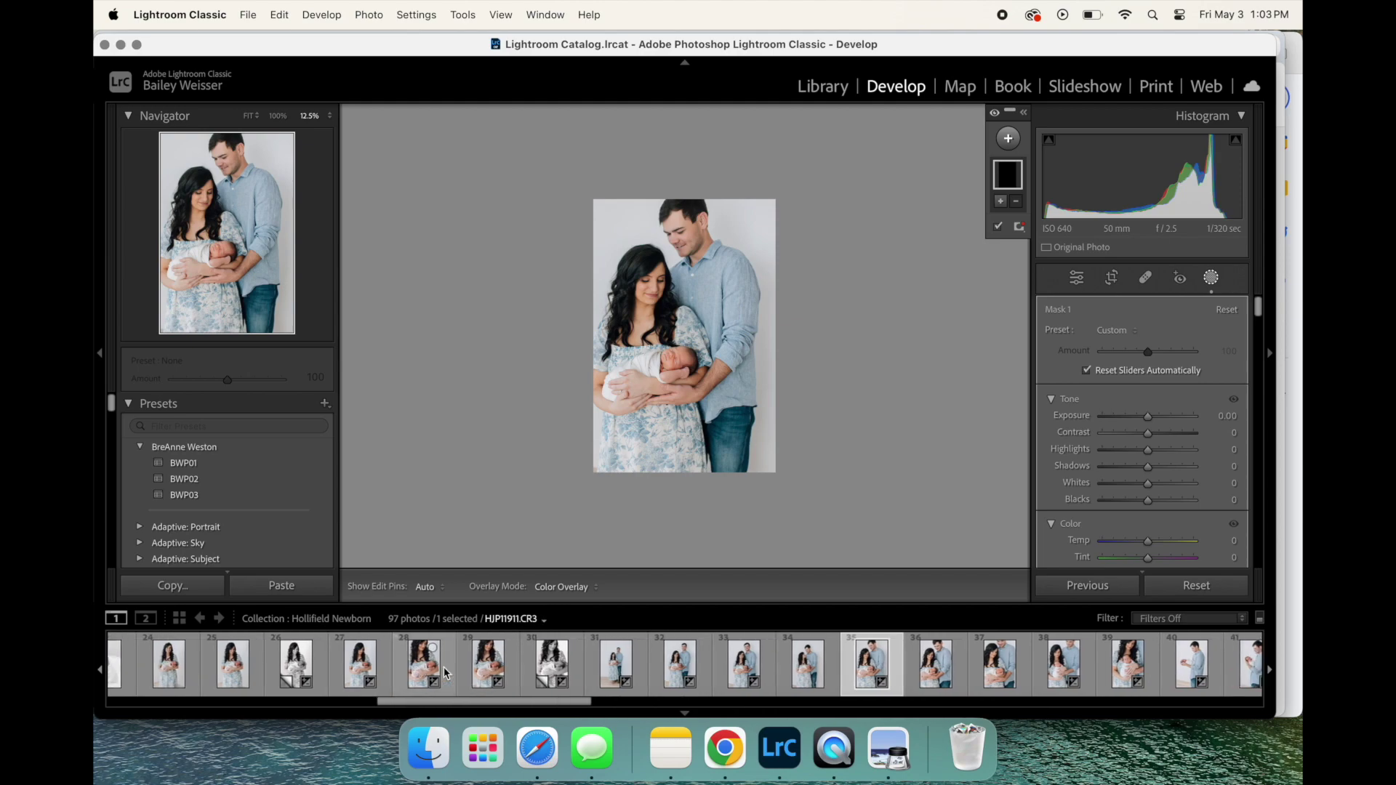
scroll(447, 673, down, 8)
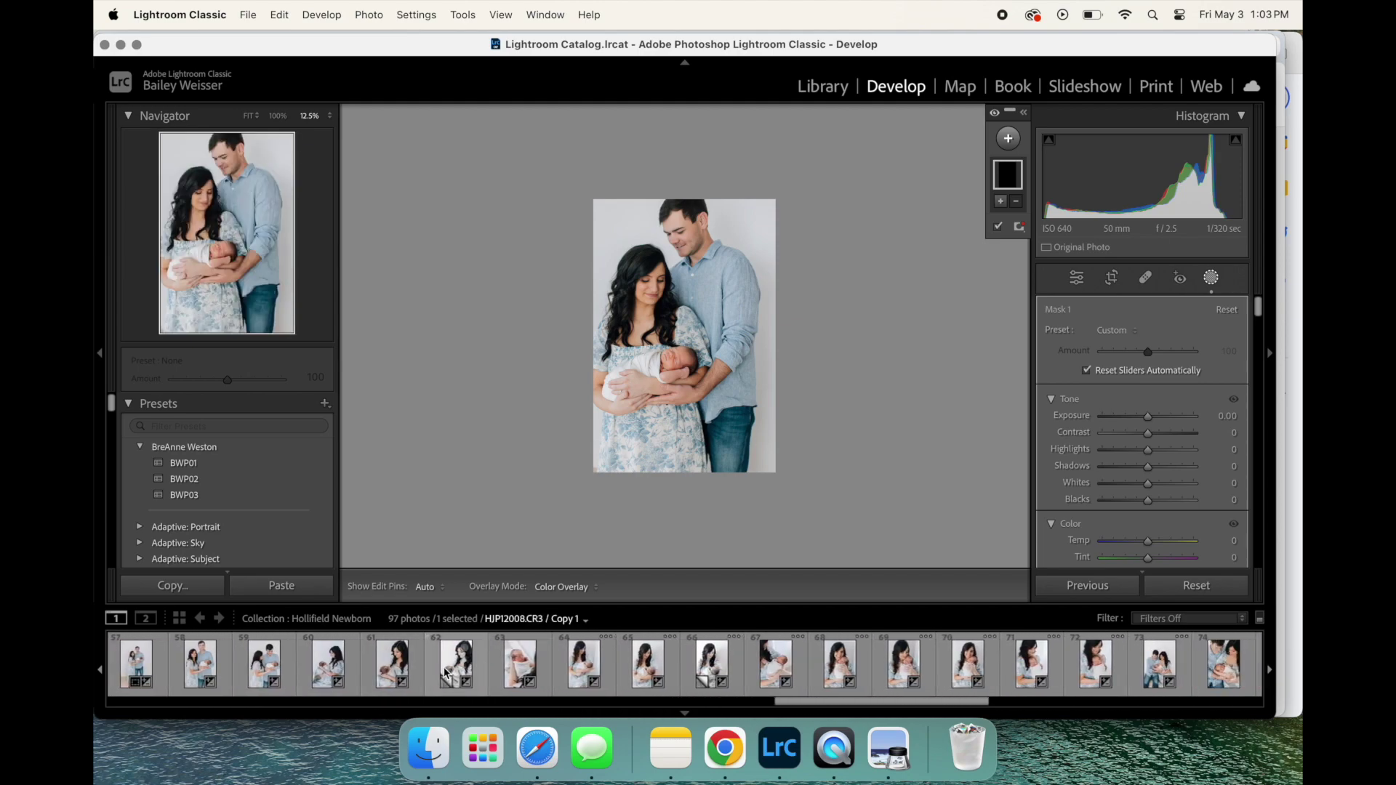
scroll(446, 673, down, 2)
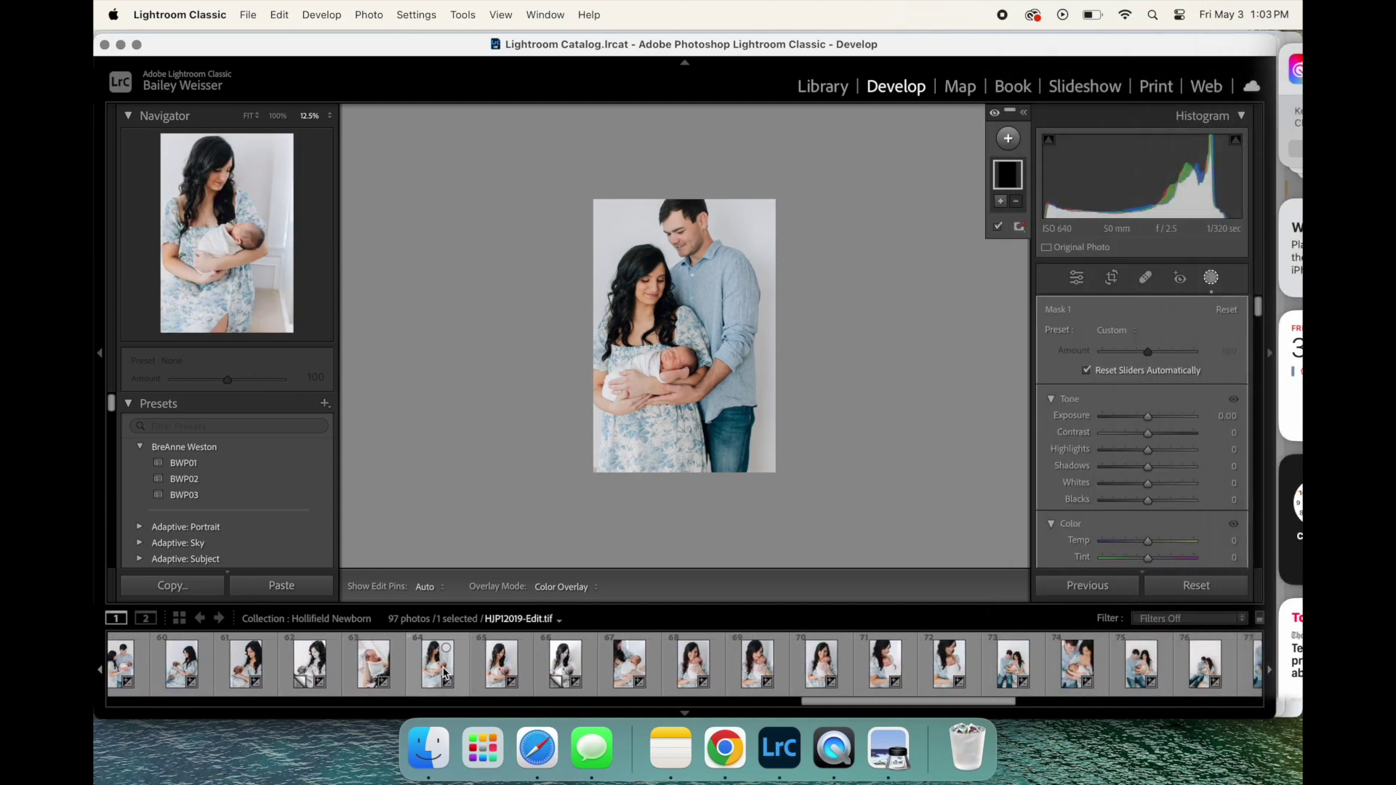
click(577, 670)
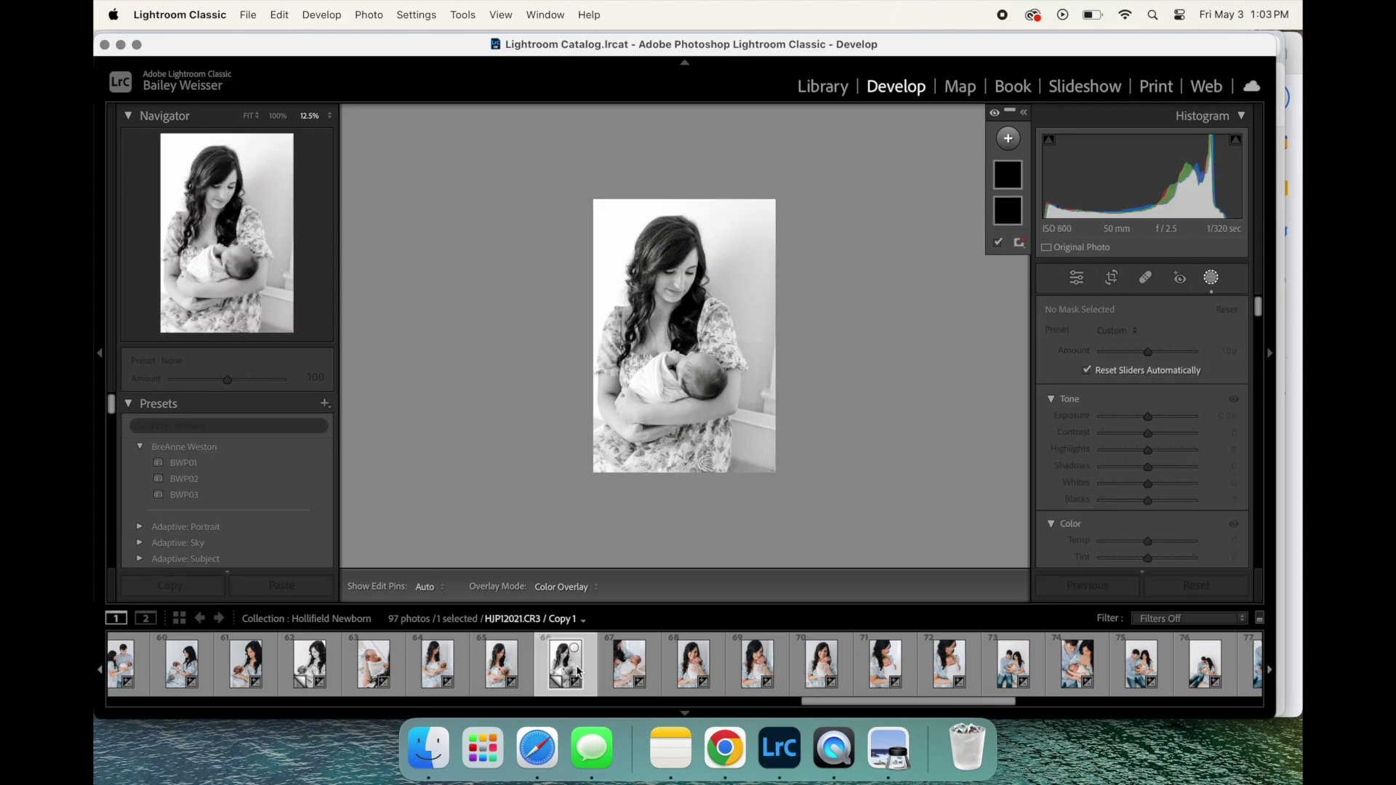
key(Left)
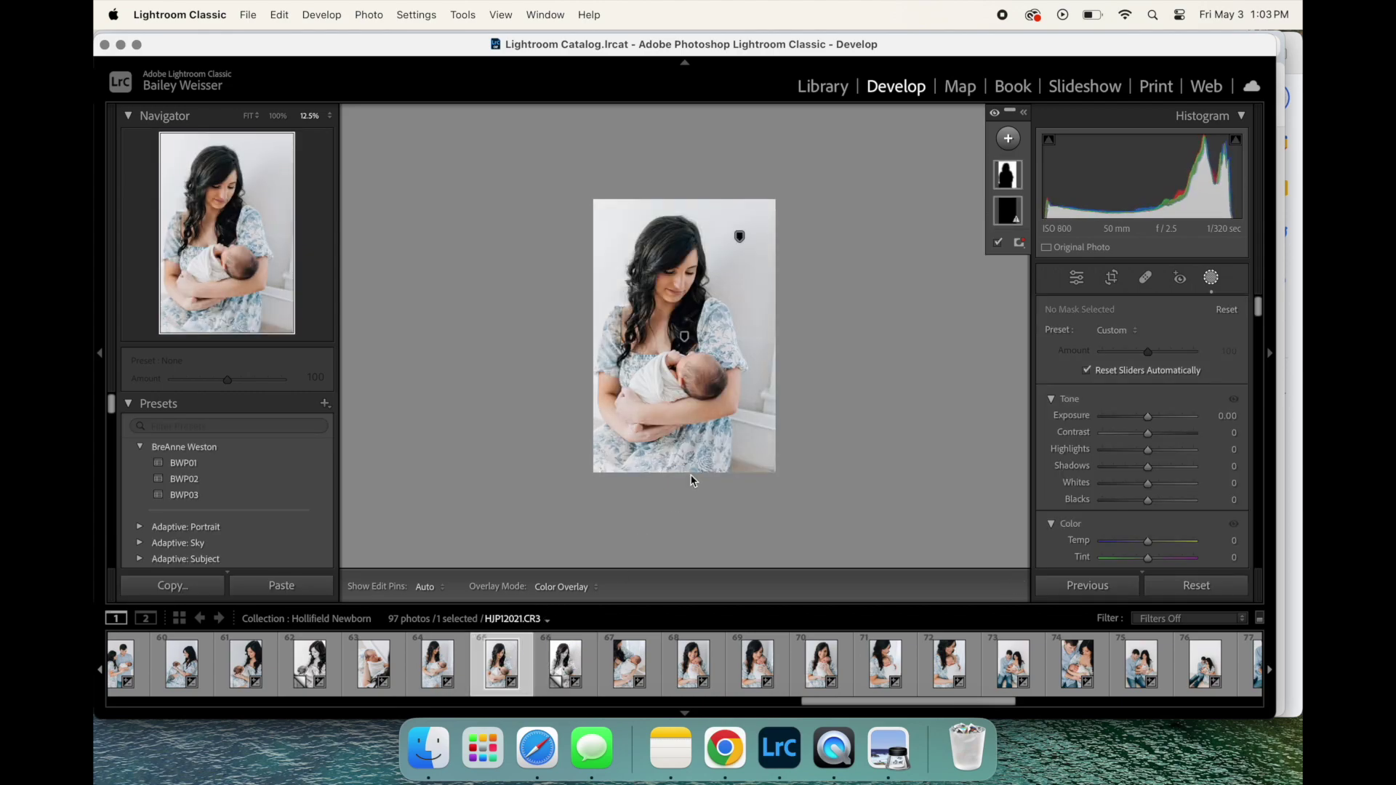
key(super+equal)
mouse_move(794, 159)
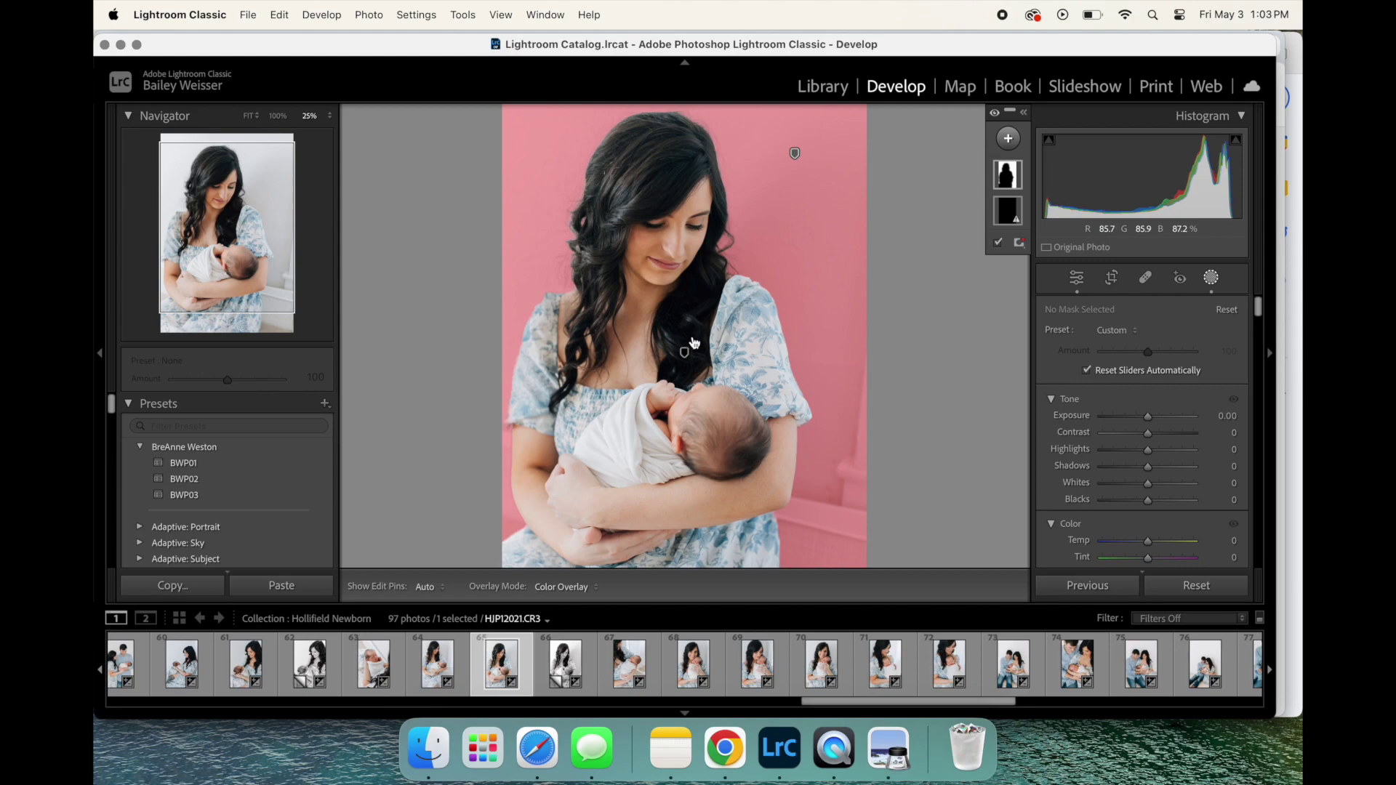
key(super+minus)
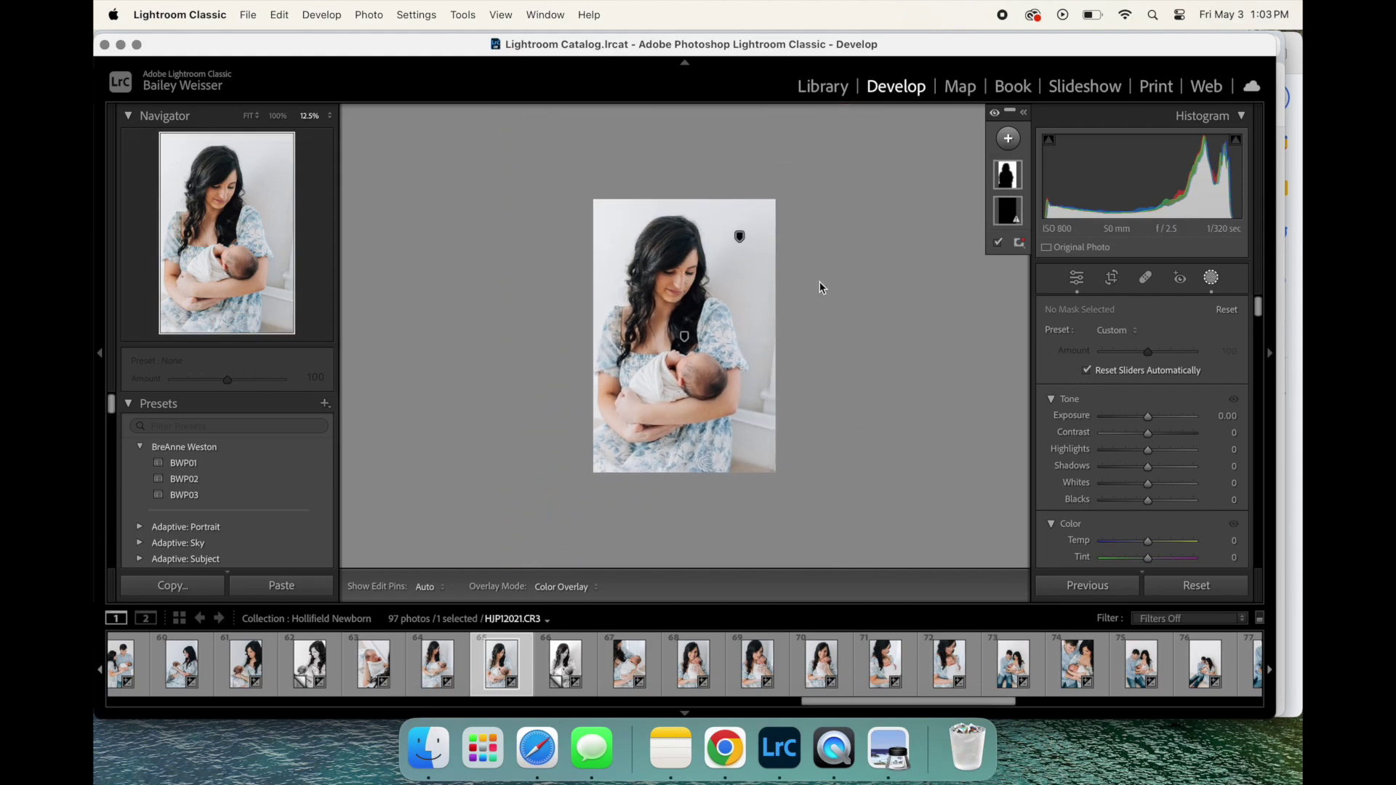
Step: Draw a linear gradient at Exposure −0.26, shift it right, then delete it
key(m)
drag(811, 361, 640, 398)
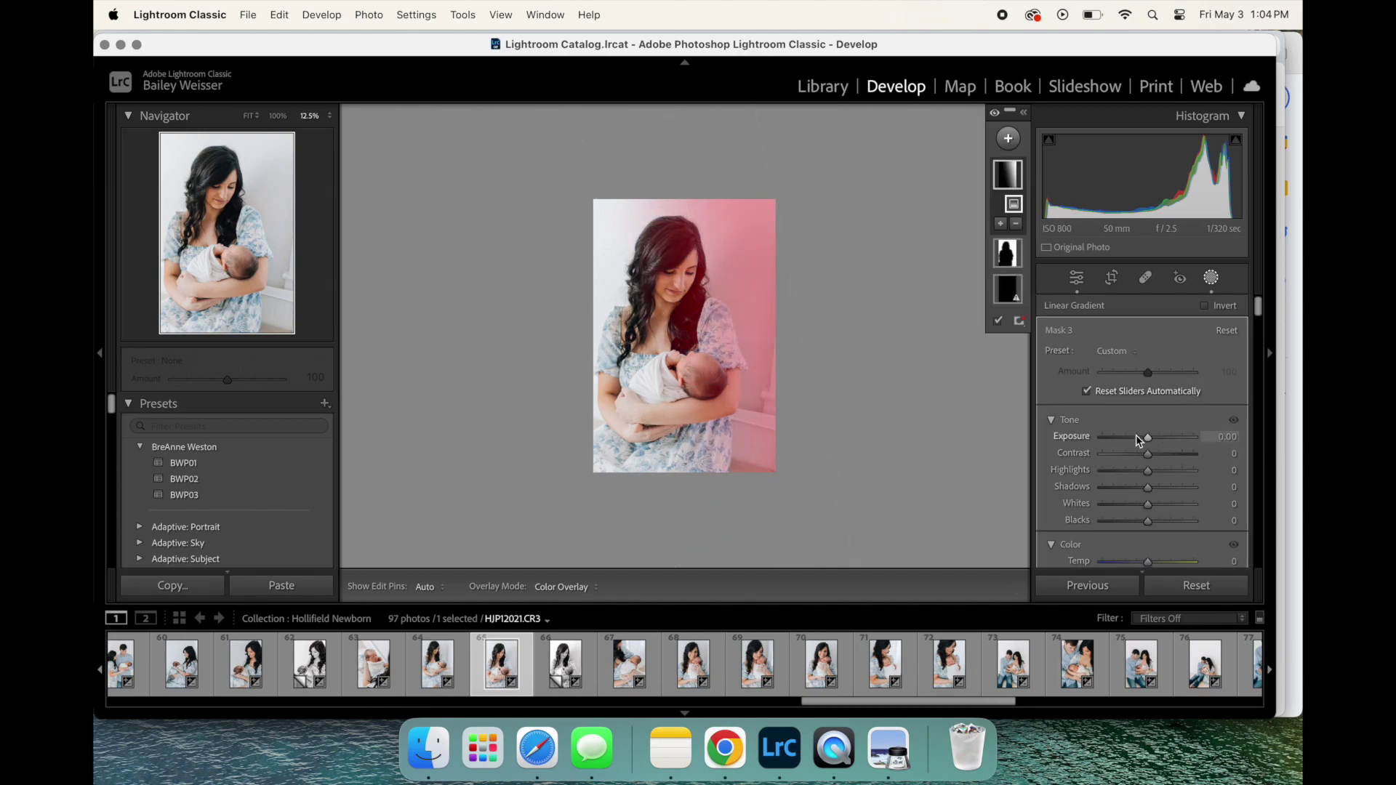
drag(1148, 436, 1142, 471)
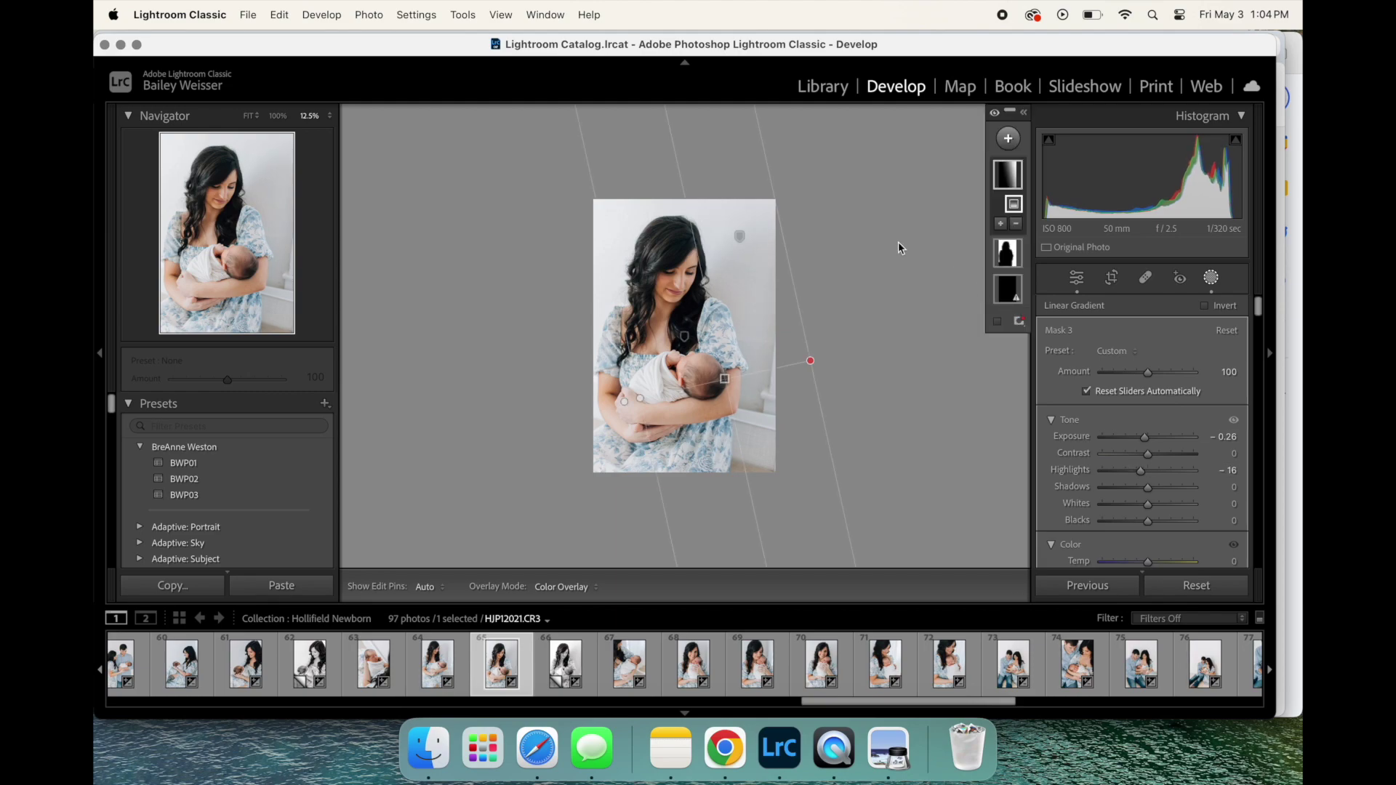
drag(809, 360, 844, 354)
mouse_move(743, 374)
mouse_down()
mouse_move(788, 358)
mouse_move(763, 371)
mouse_up()
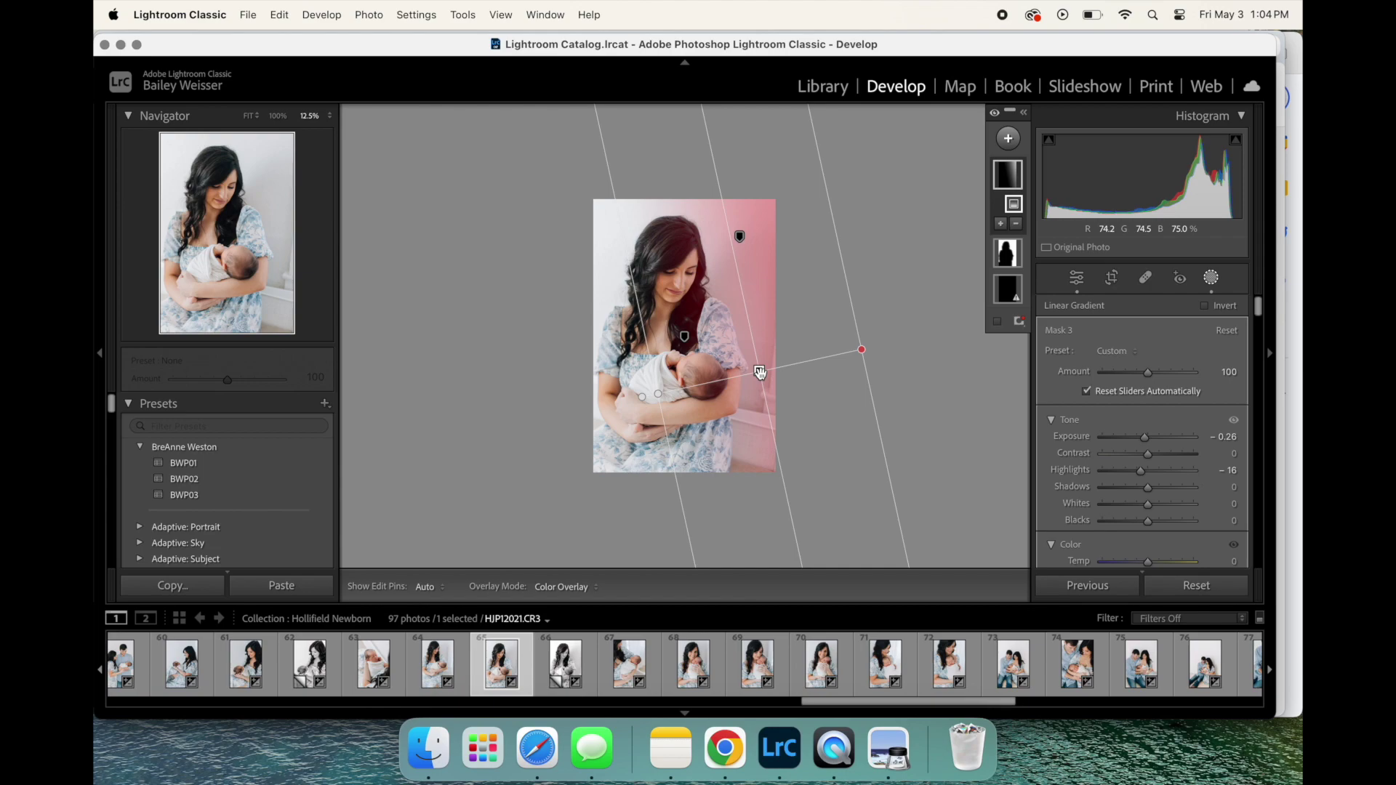
key(Delete)
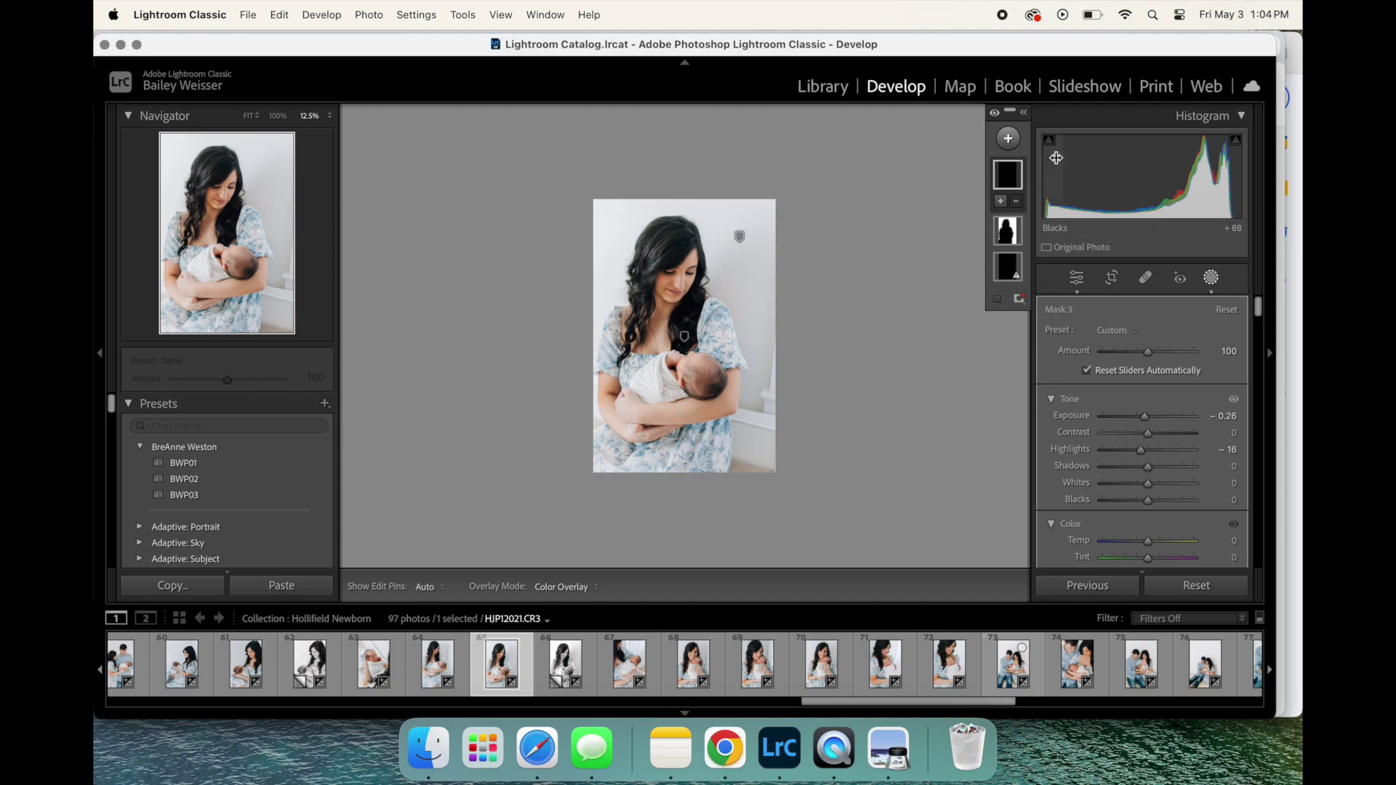
click(1009, 140)
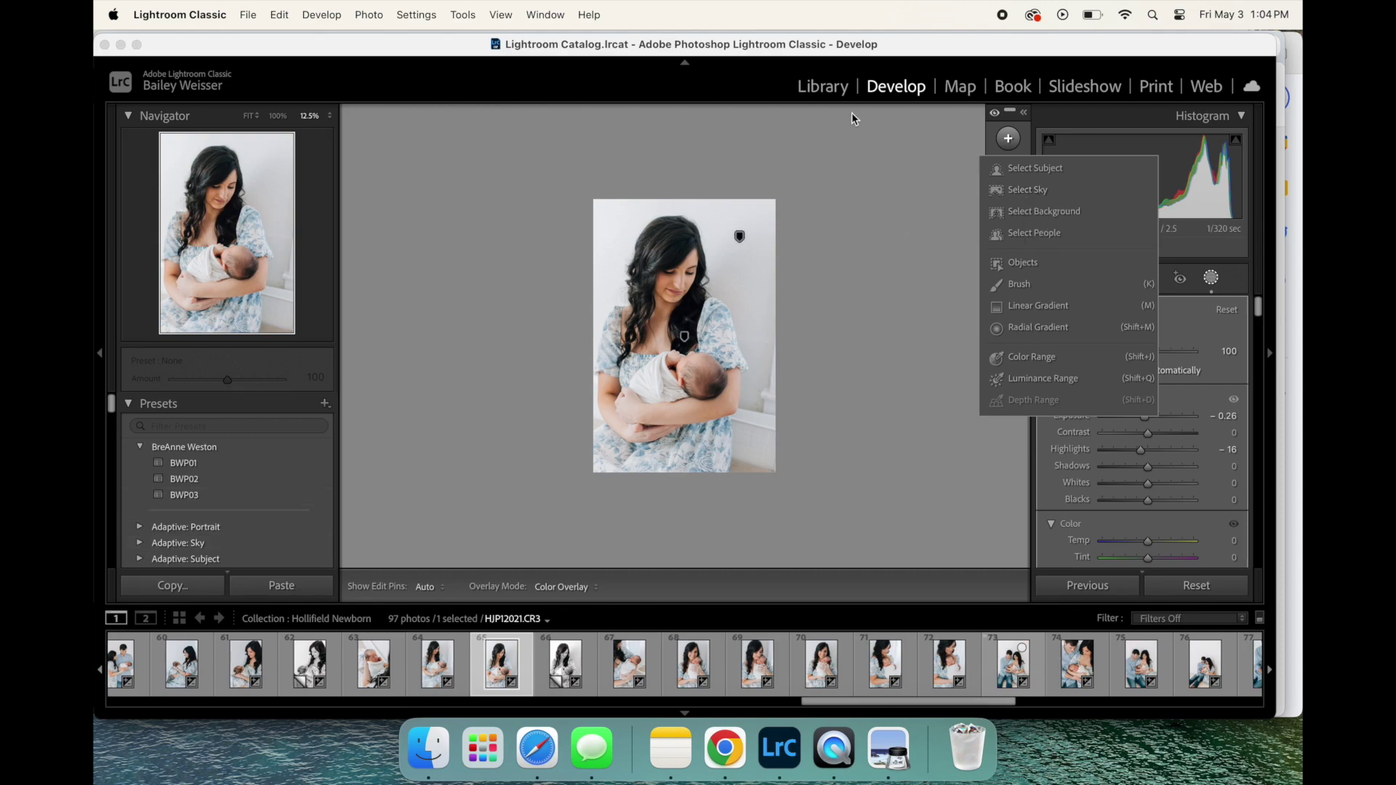
click(838, 86)
Step: Open the Abernathy Session collection and pick family shot HJP15110.CR3 from the filmstrip
scroll(242, 467, up, 5)
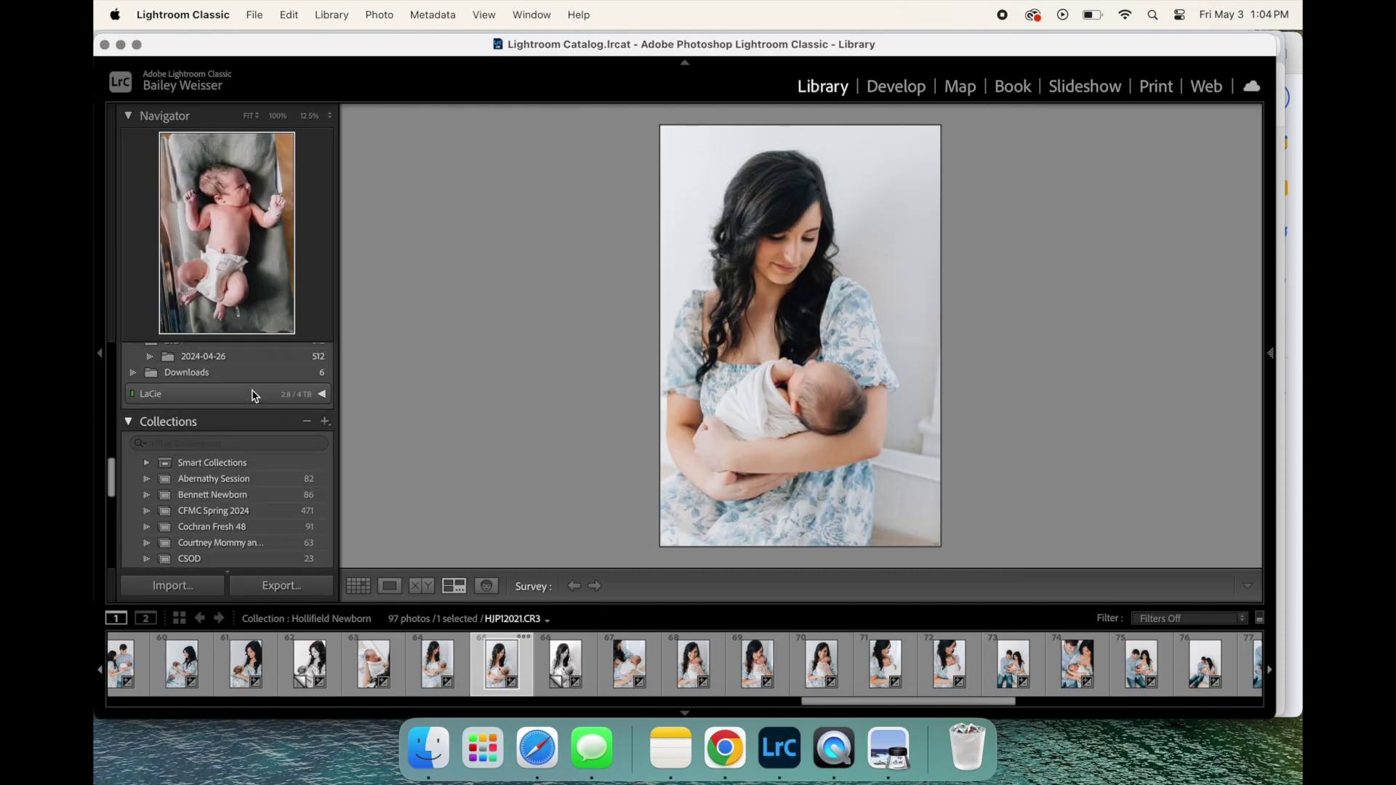
click(215, 491)
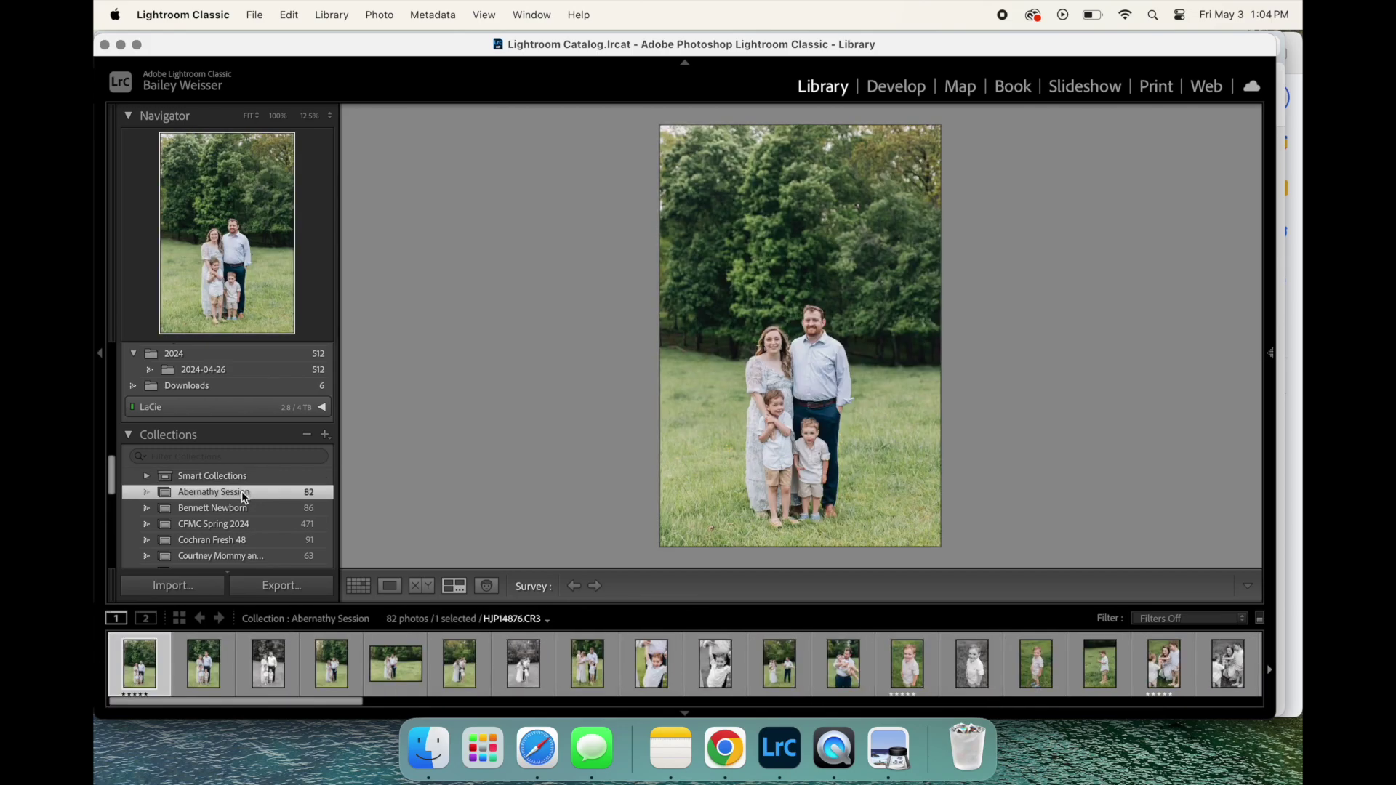
scroll(1000, 682, right, 10)
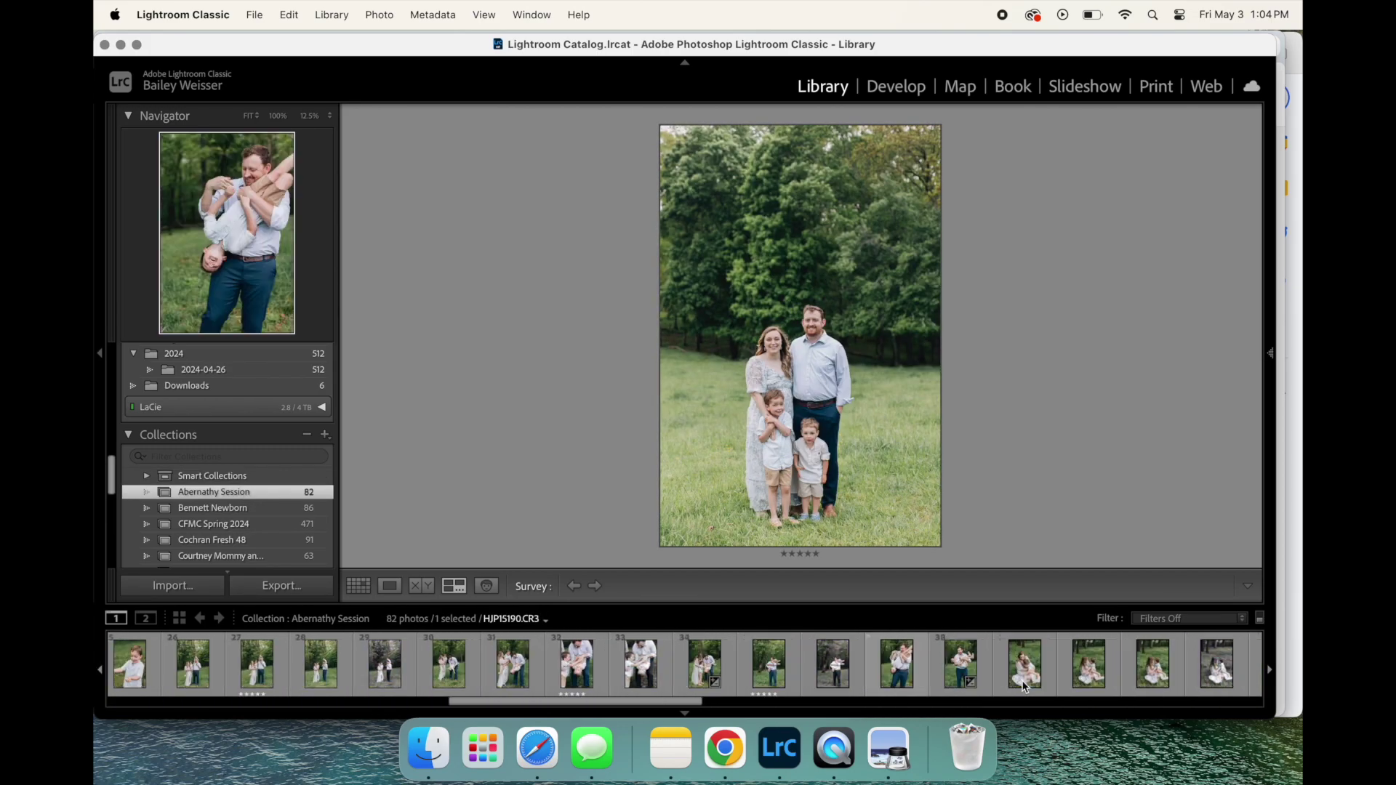
scroll(1022, 679, right, 5)
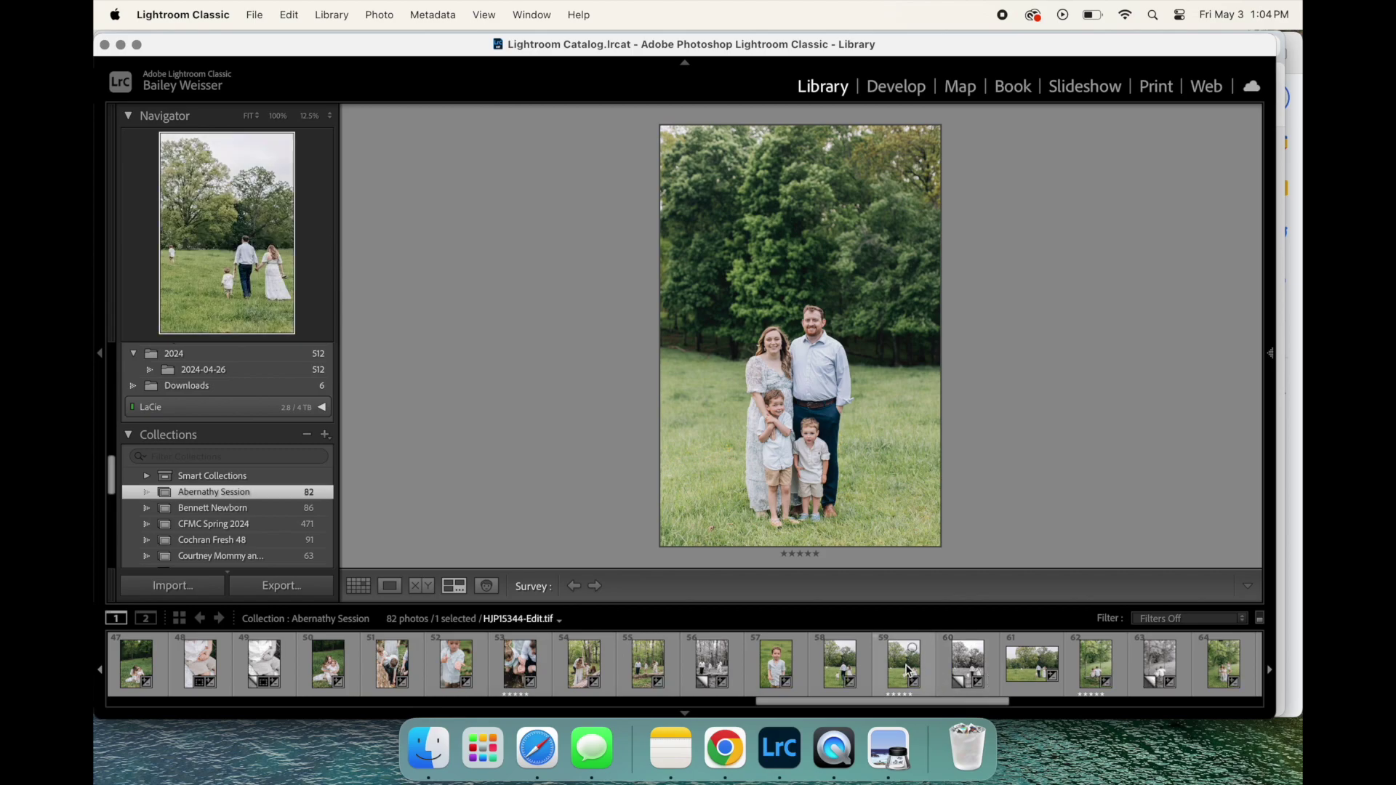
click(901, 660)
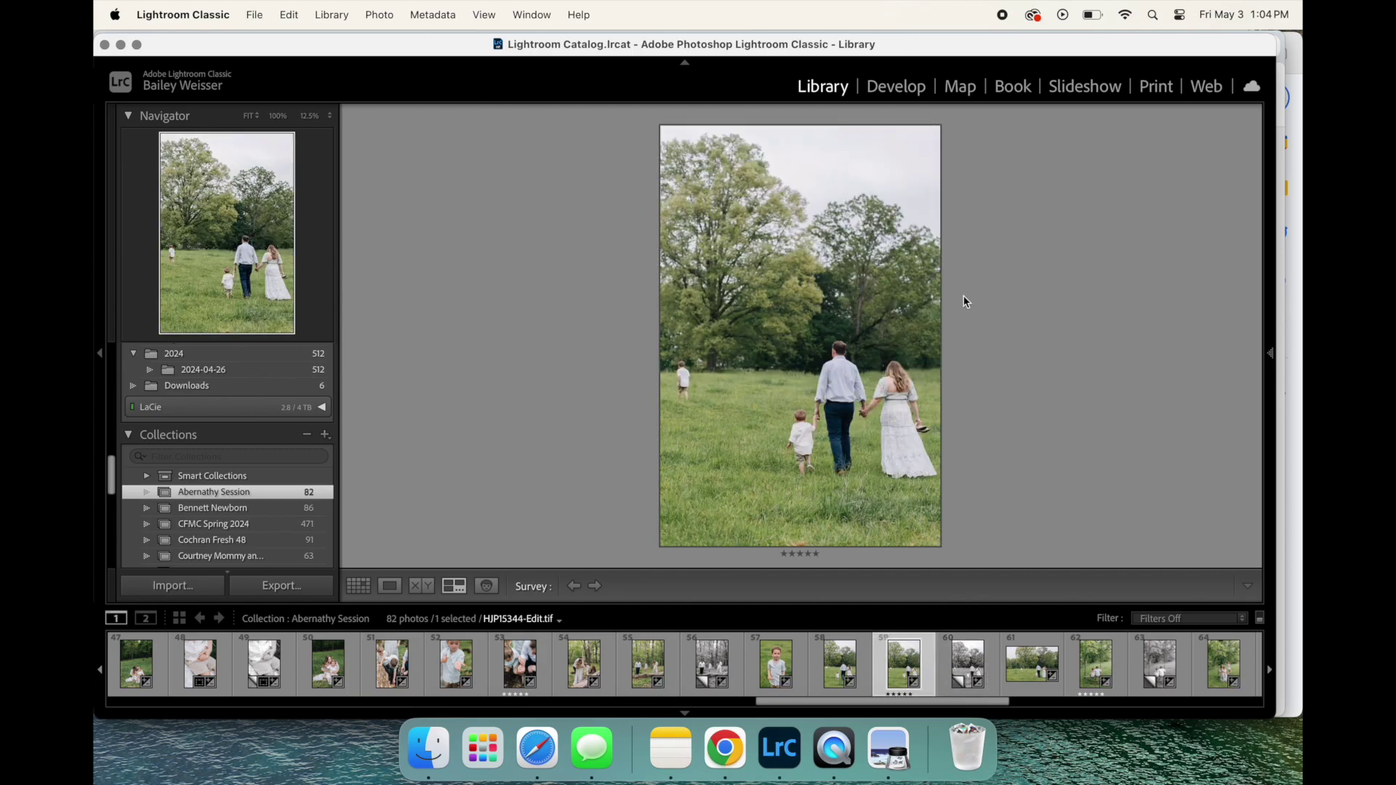
scroll(669, 678, right, 4)
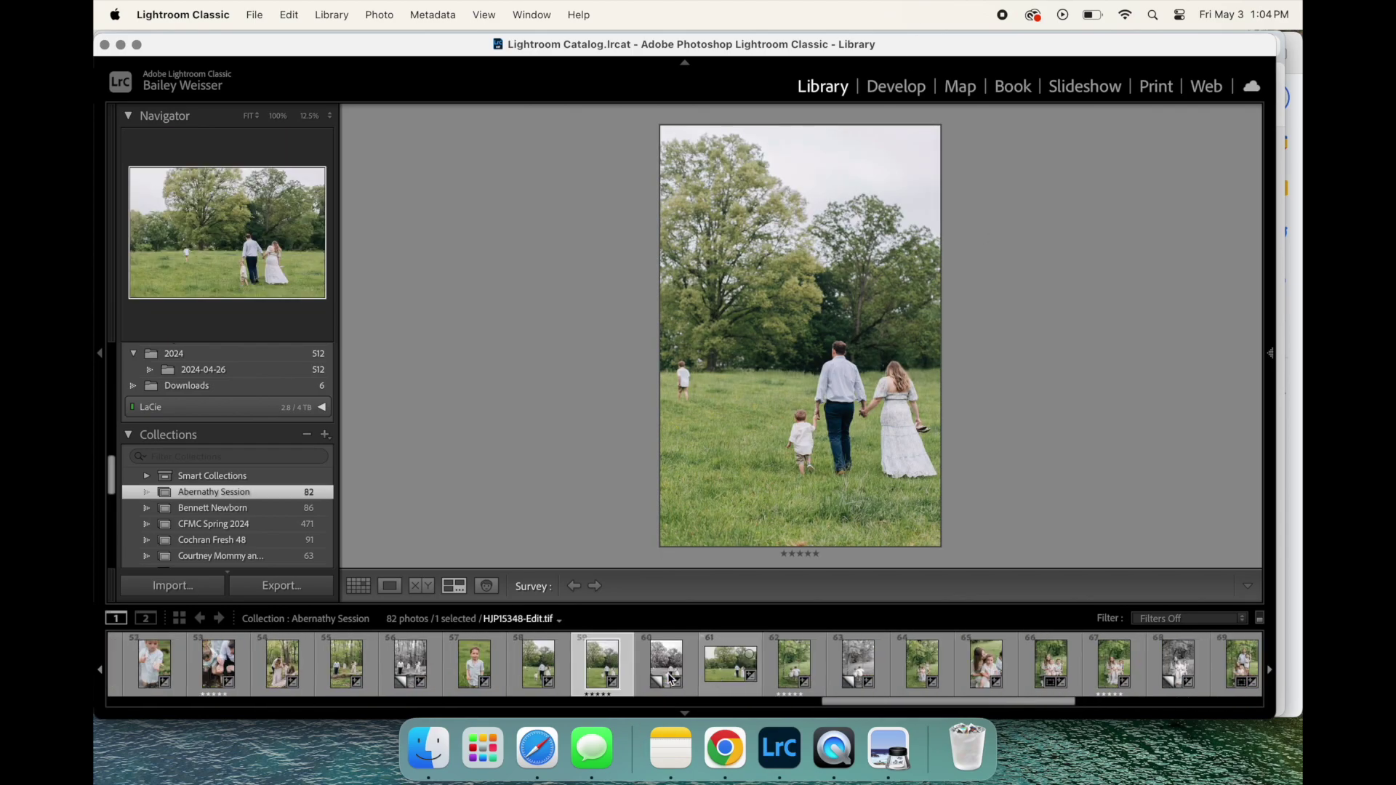
scroll(670, 678, left, 6)
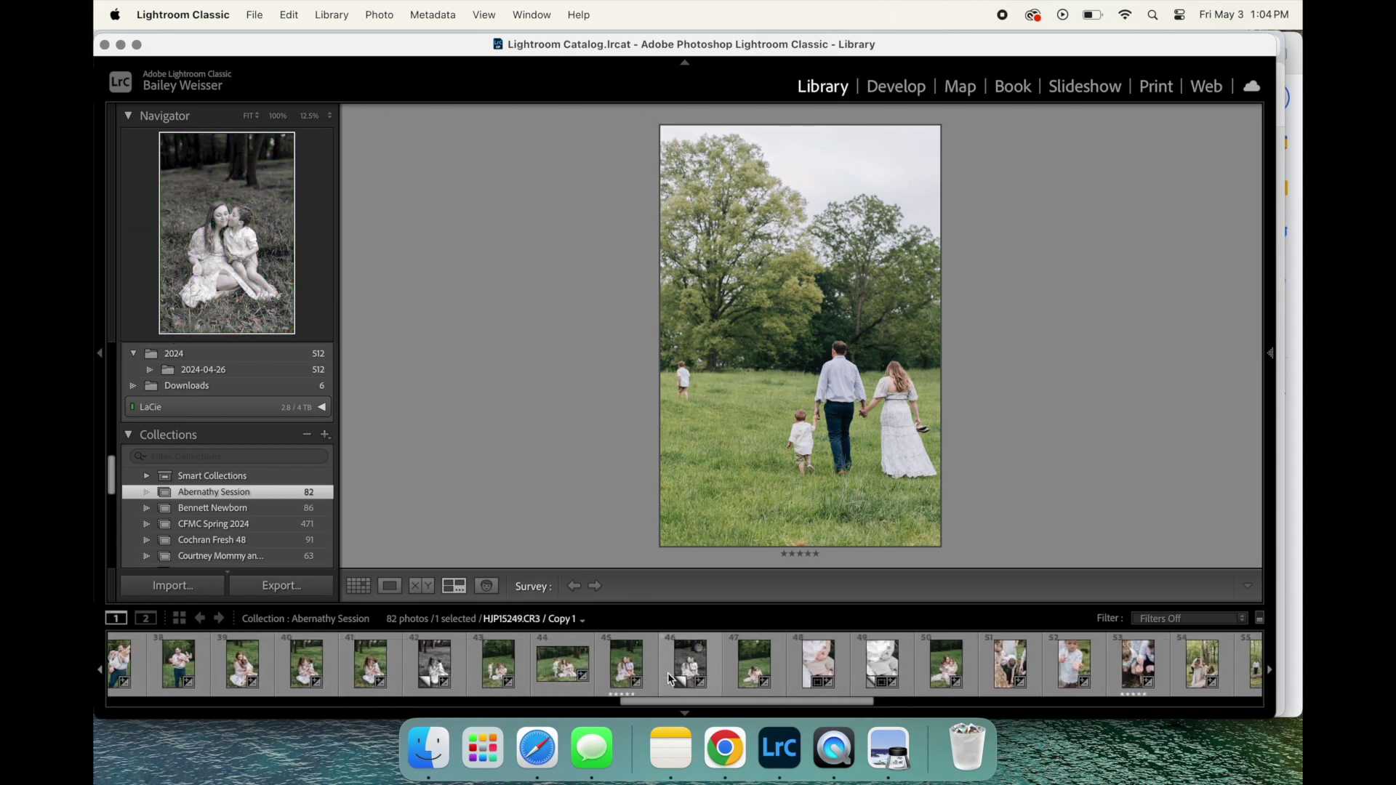
scroll(667, 674, left, 7)
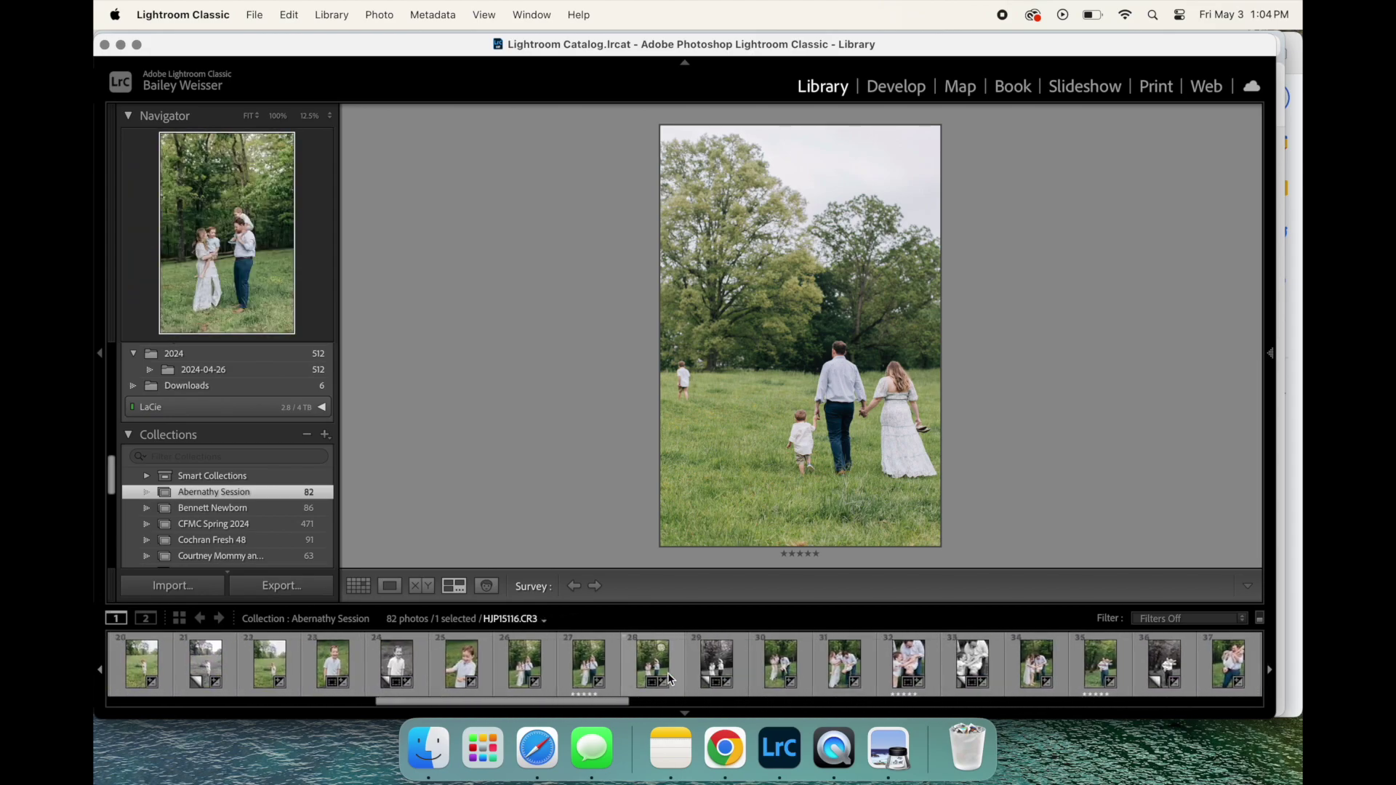
click(527, 673)
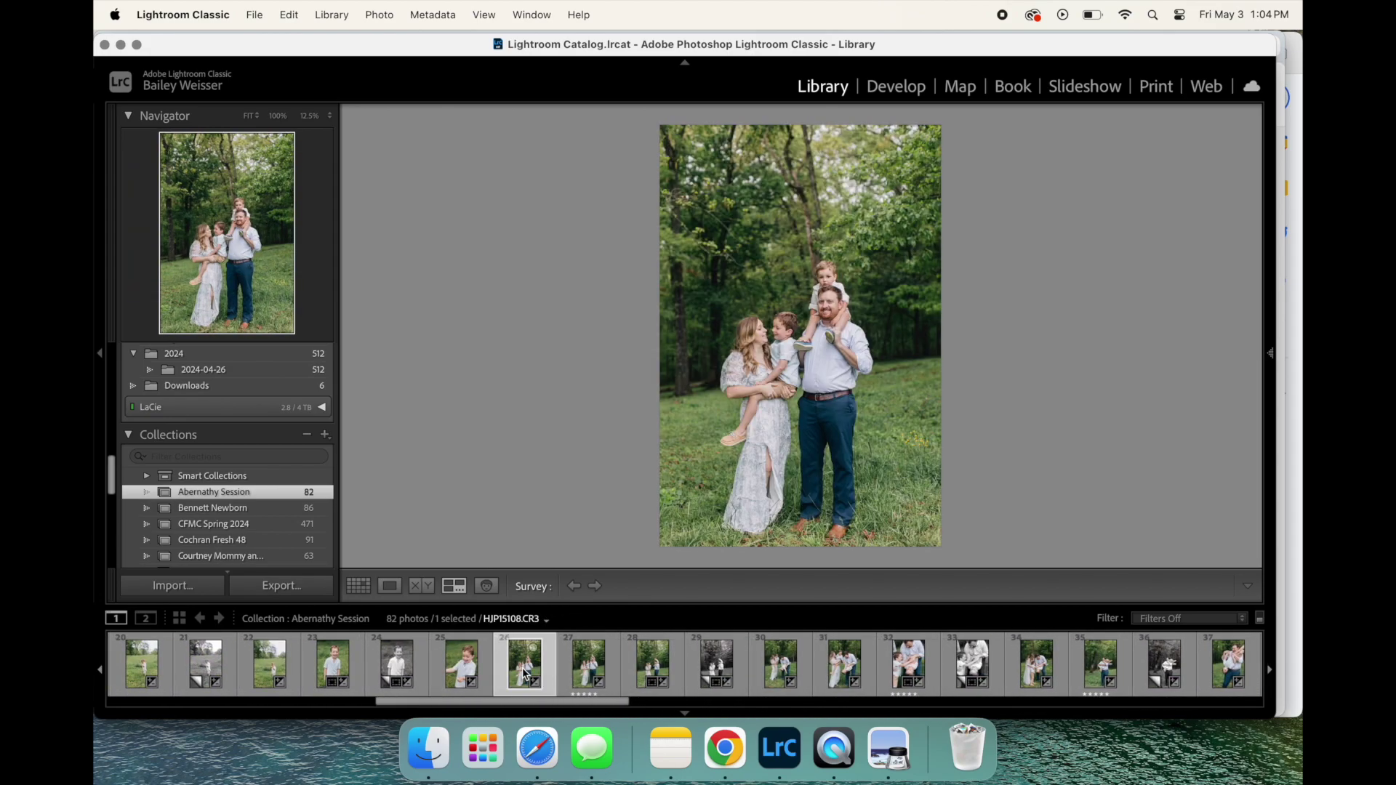
click(584, 679)
Step: Open HJP15110.CR3 in Develop and start a Radial Gradient mask
click(897, 87)
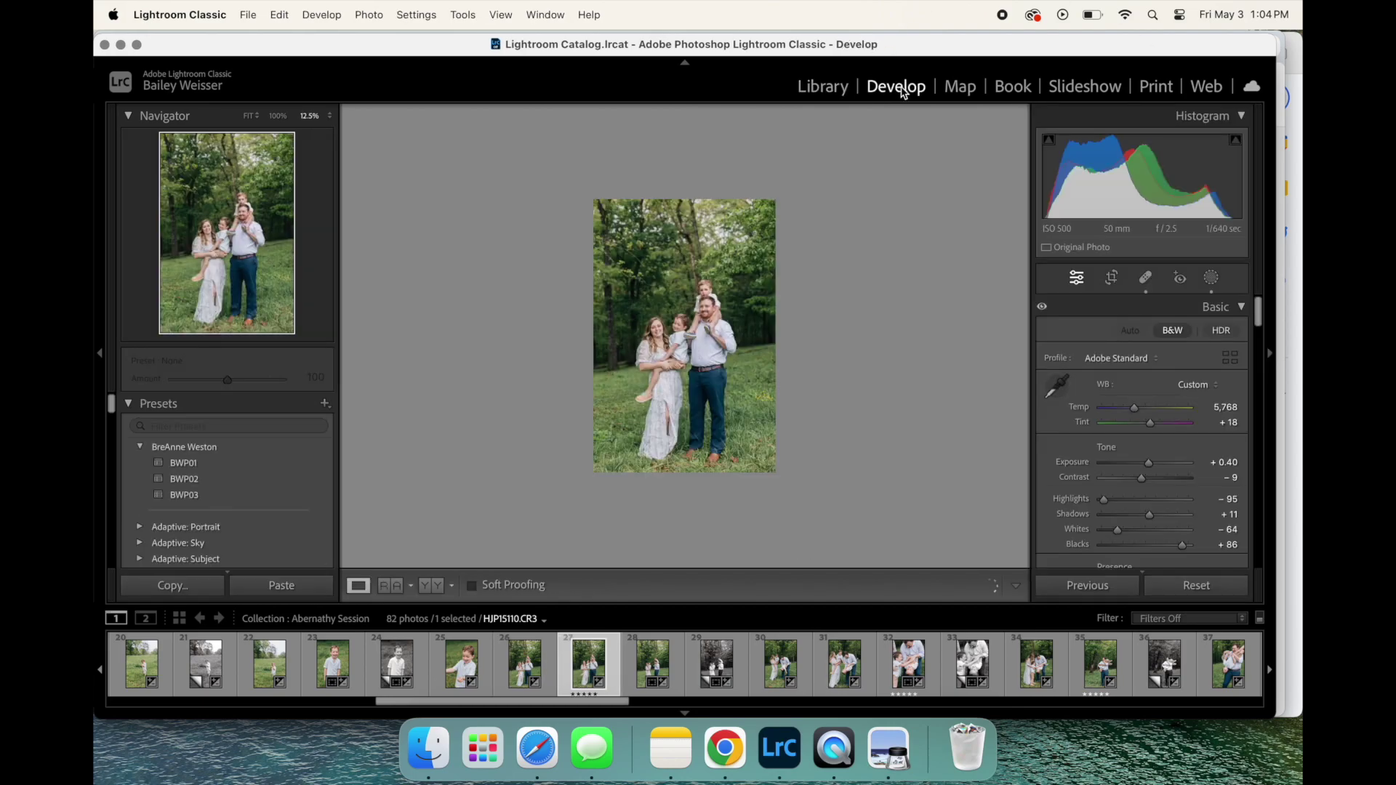
click(729, 212)
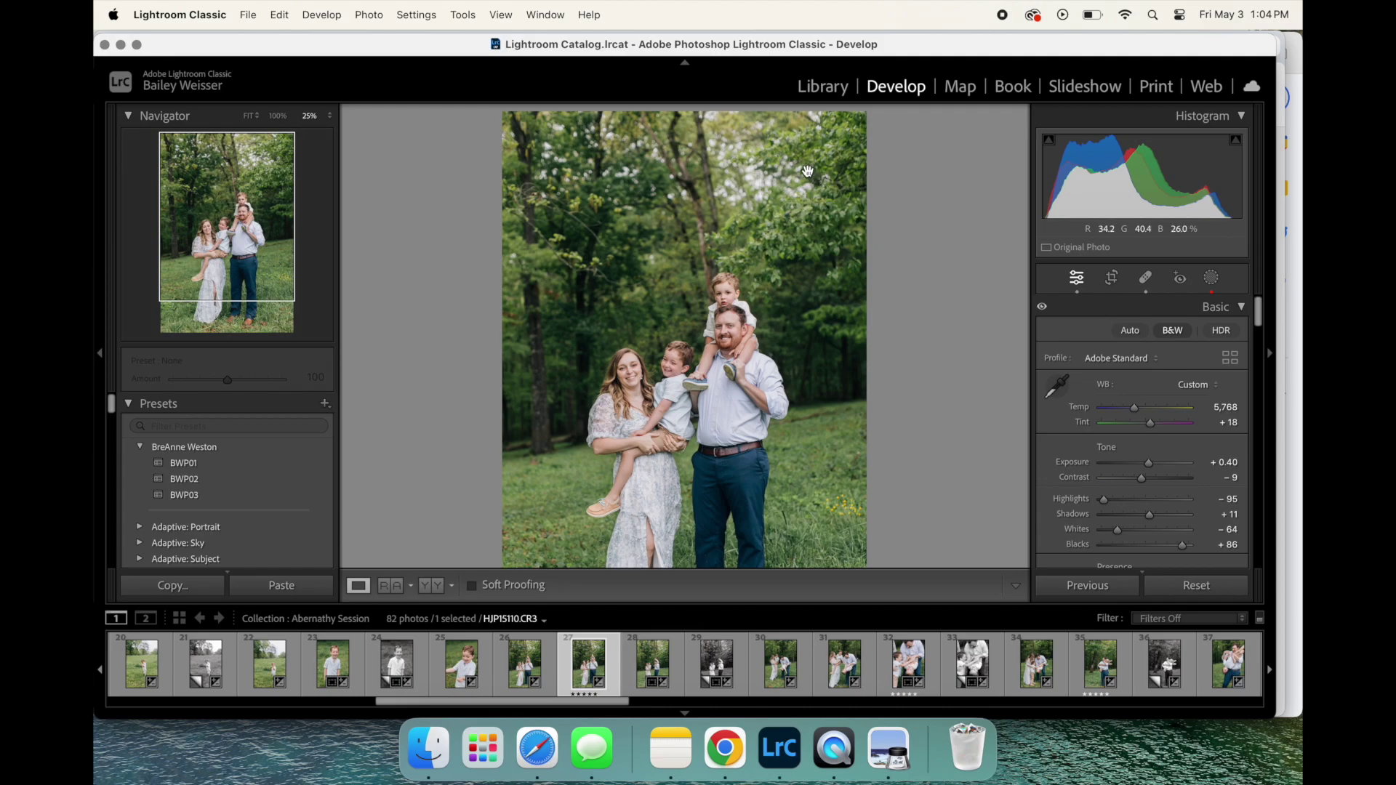
key(shift+w)
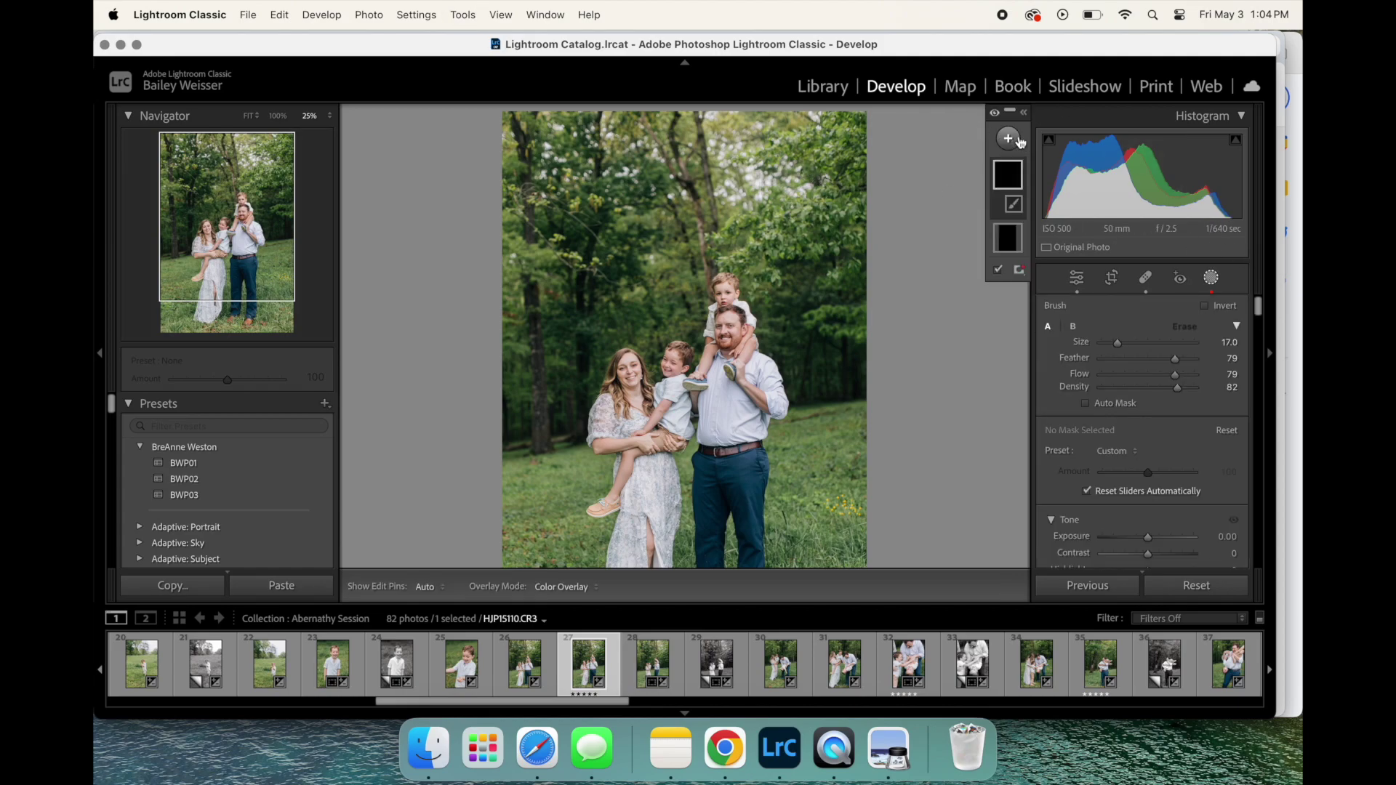
click(1008, 138)
click(1038, 328)
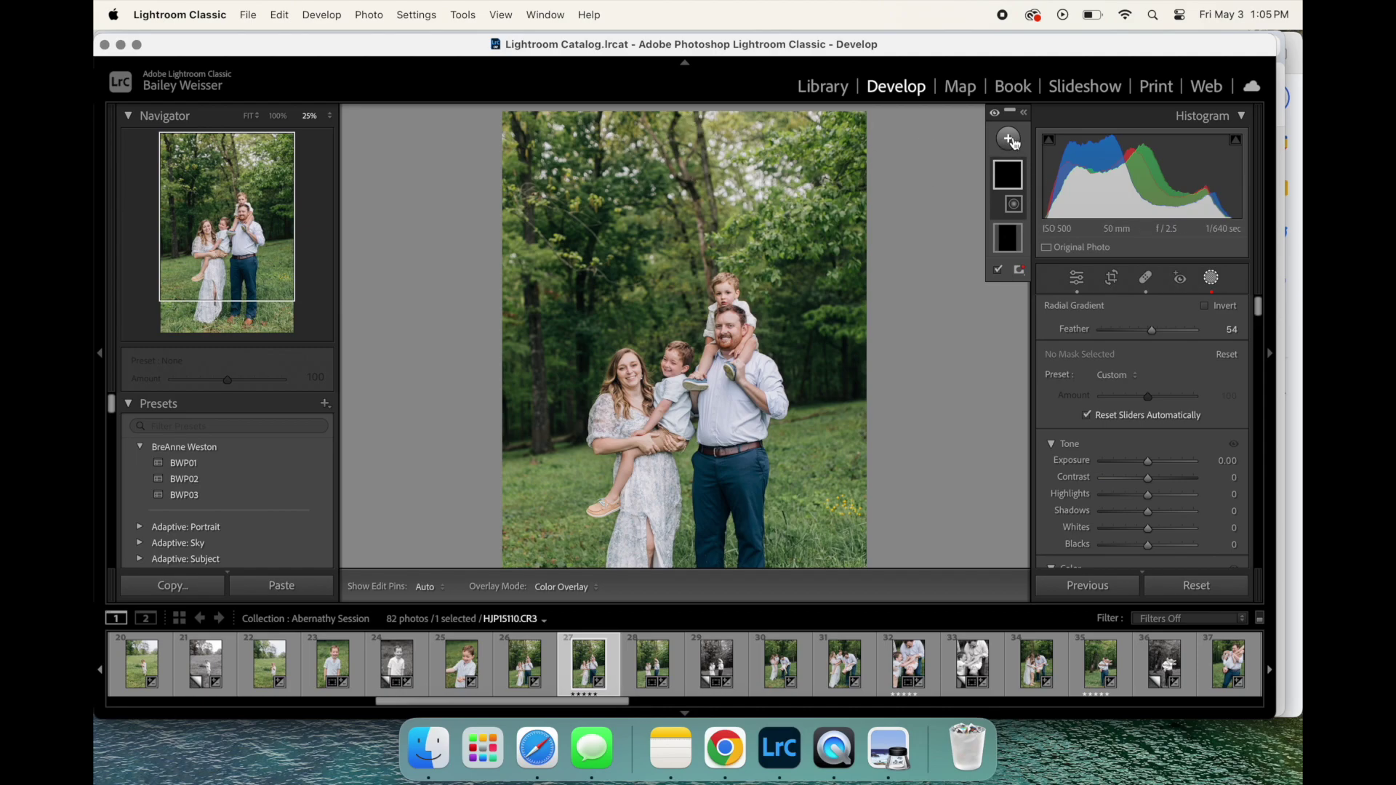
click(1012, 140)
click(1023, 162)
Step: Place the radial gradient over the treetops with Temp 31 and Exposure 0.16
drag(701, 117, 807, 215)
drag(755, 165, 774, 166)
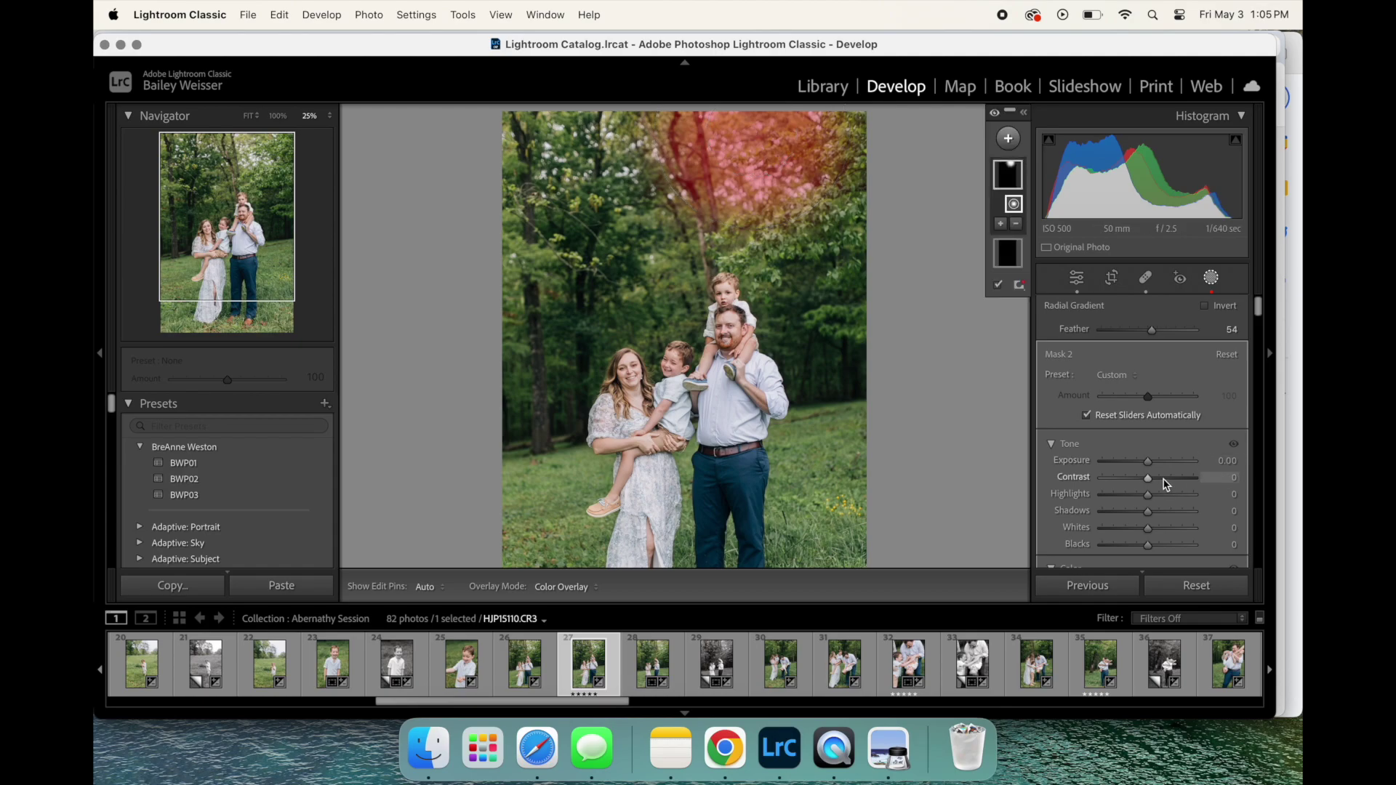
scroll(1156, 501, down, 2)
click(1148, 553)
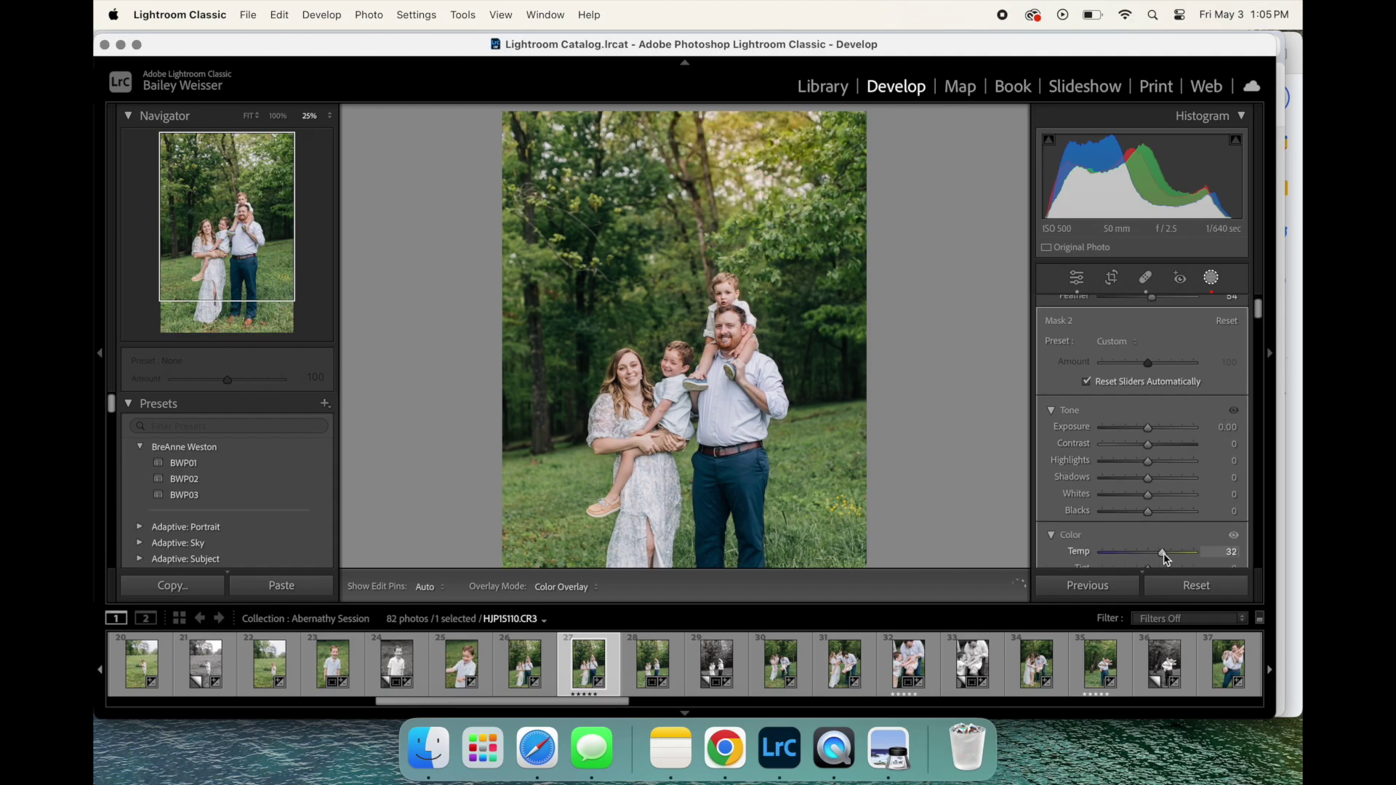
drag(1166, 558, 1164, 557)
drag(1148, 429, 1154, 426)
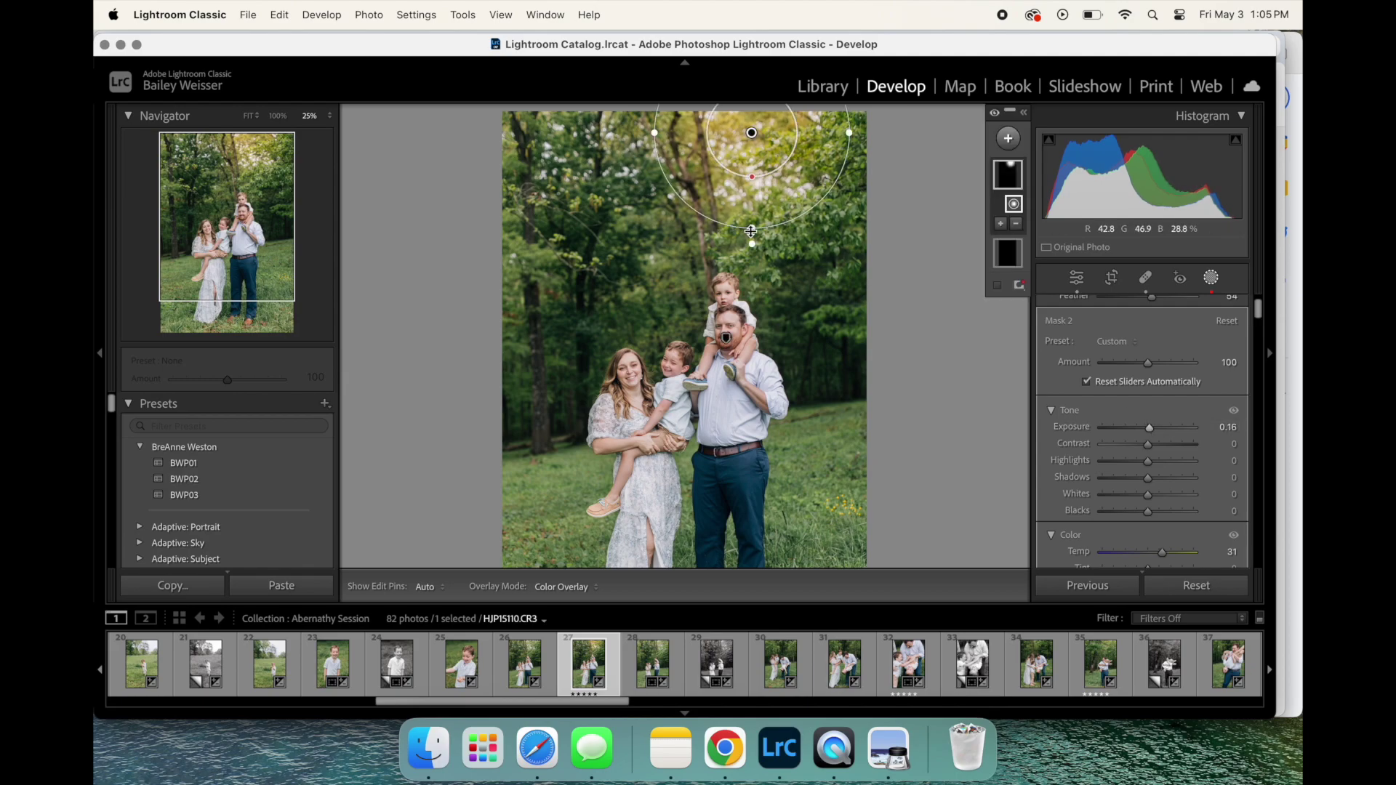
Step: Enlarge the radial gradient and raise its Feather to 79
drag(751, 231, 752, 269)
drag(654, 133, 605, 134)
drag(752, 195, 799, 181)
key(shift+w)
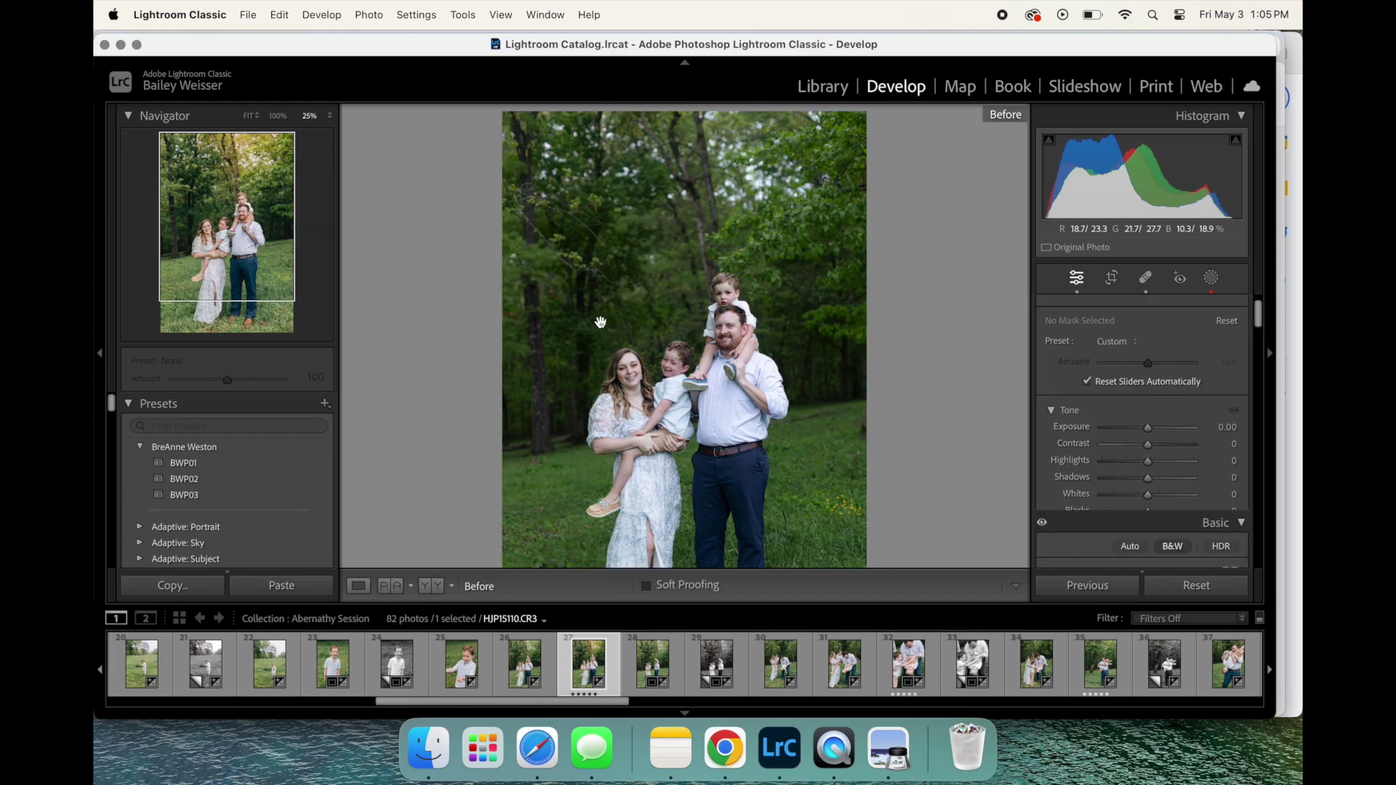
Step: Drag the warm radial gradient down and right over the trees
click(602, 325)
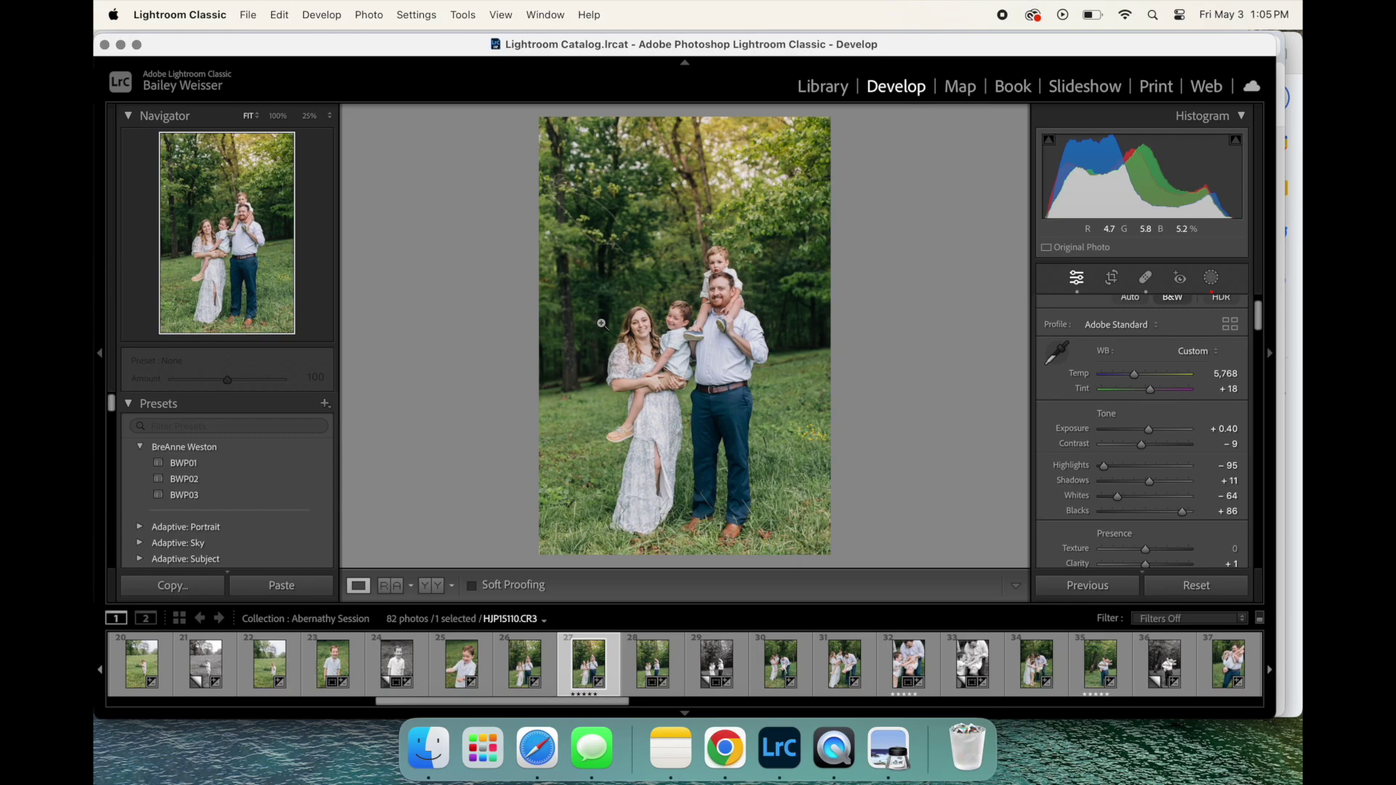
key(shift+w)
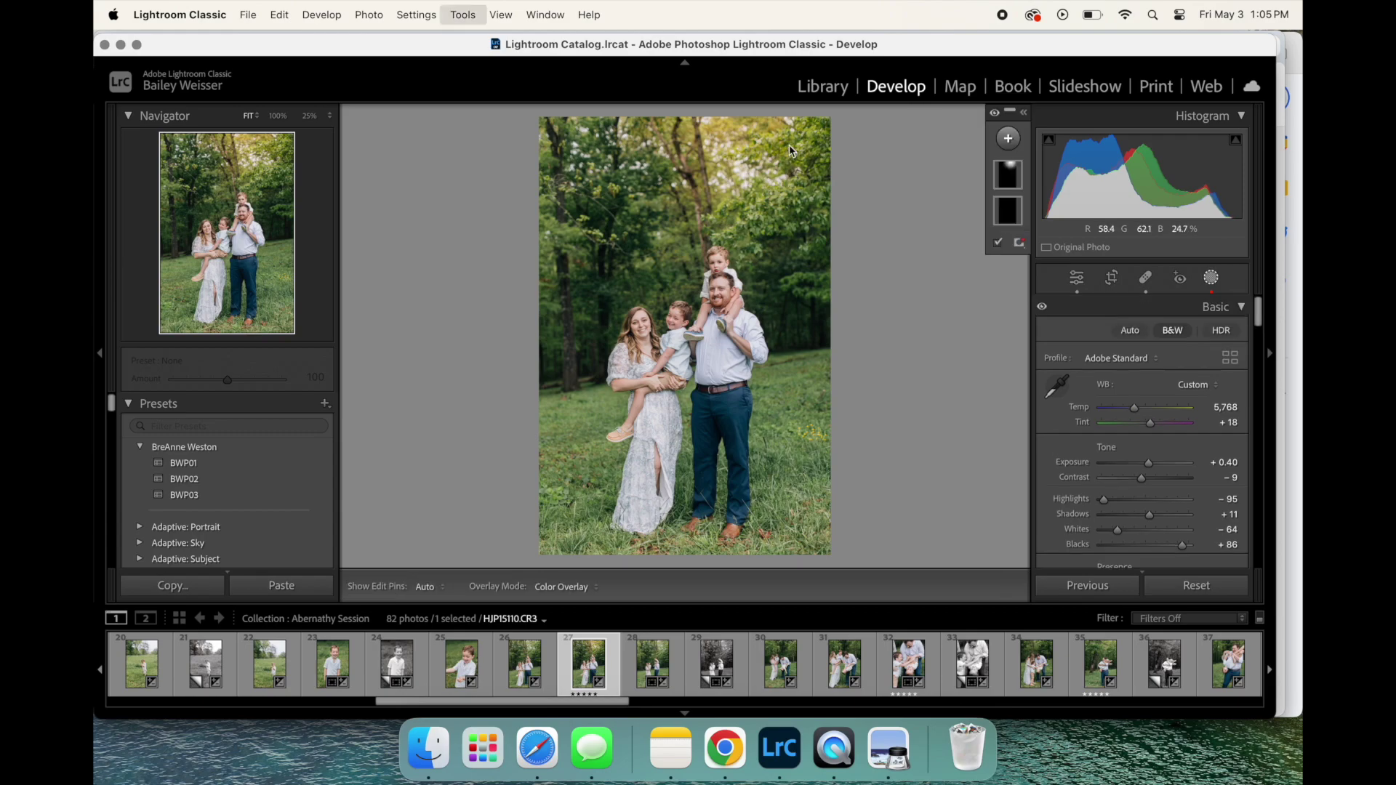
drag(739, 129, 855, 239)
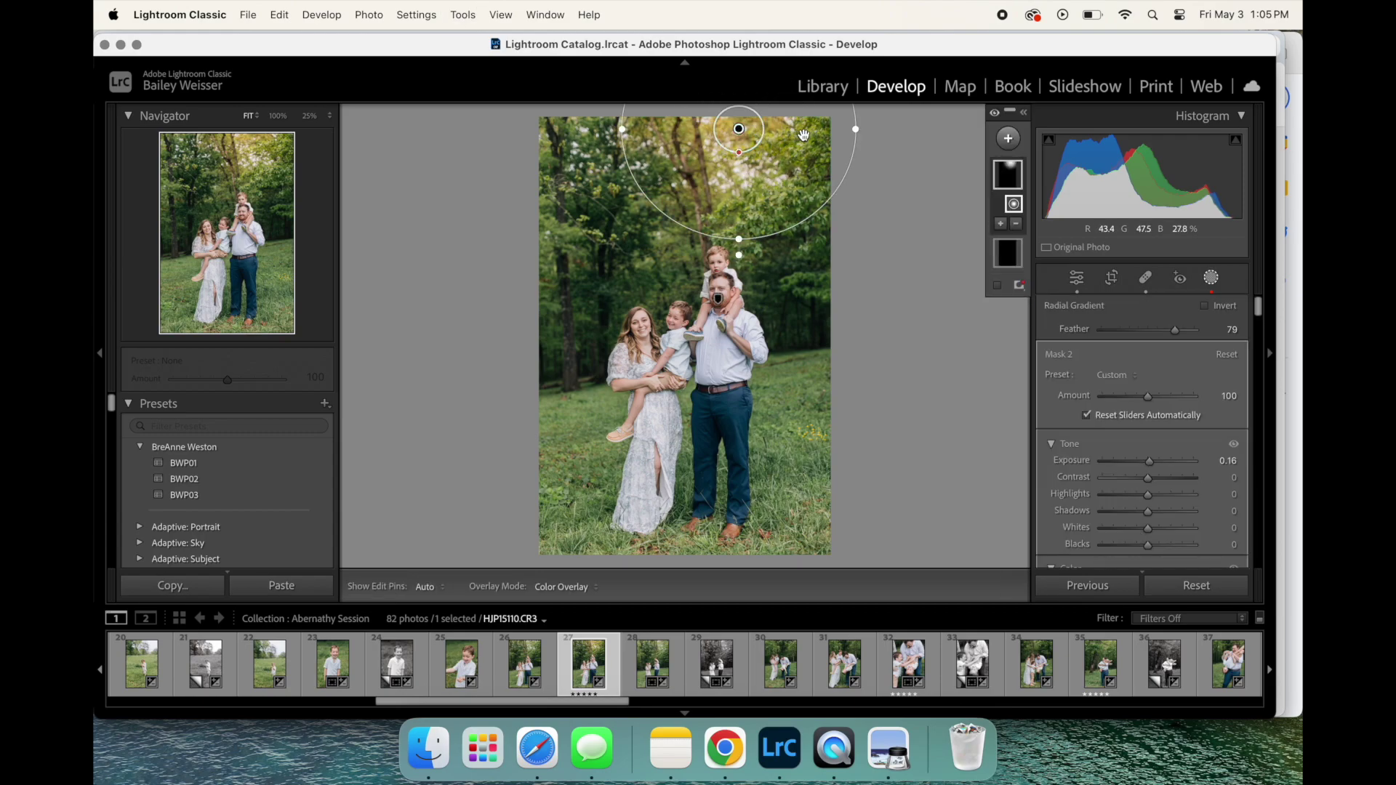
drag(742, 131, 824, 193)
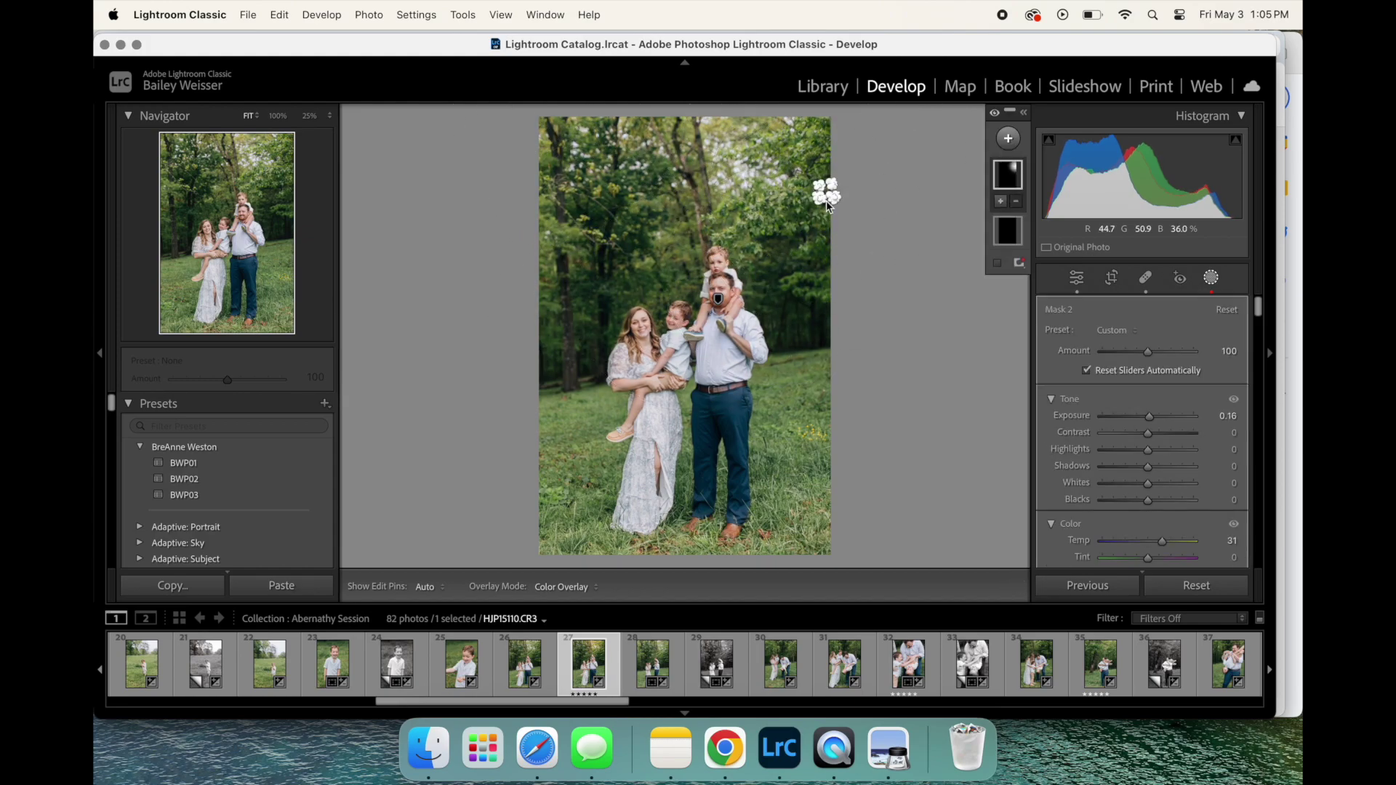
click(1010, 139)
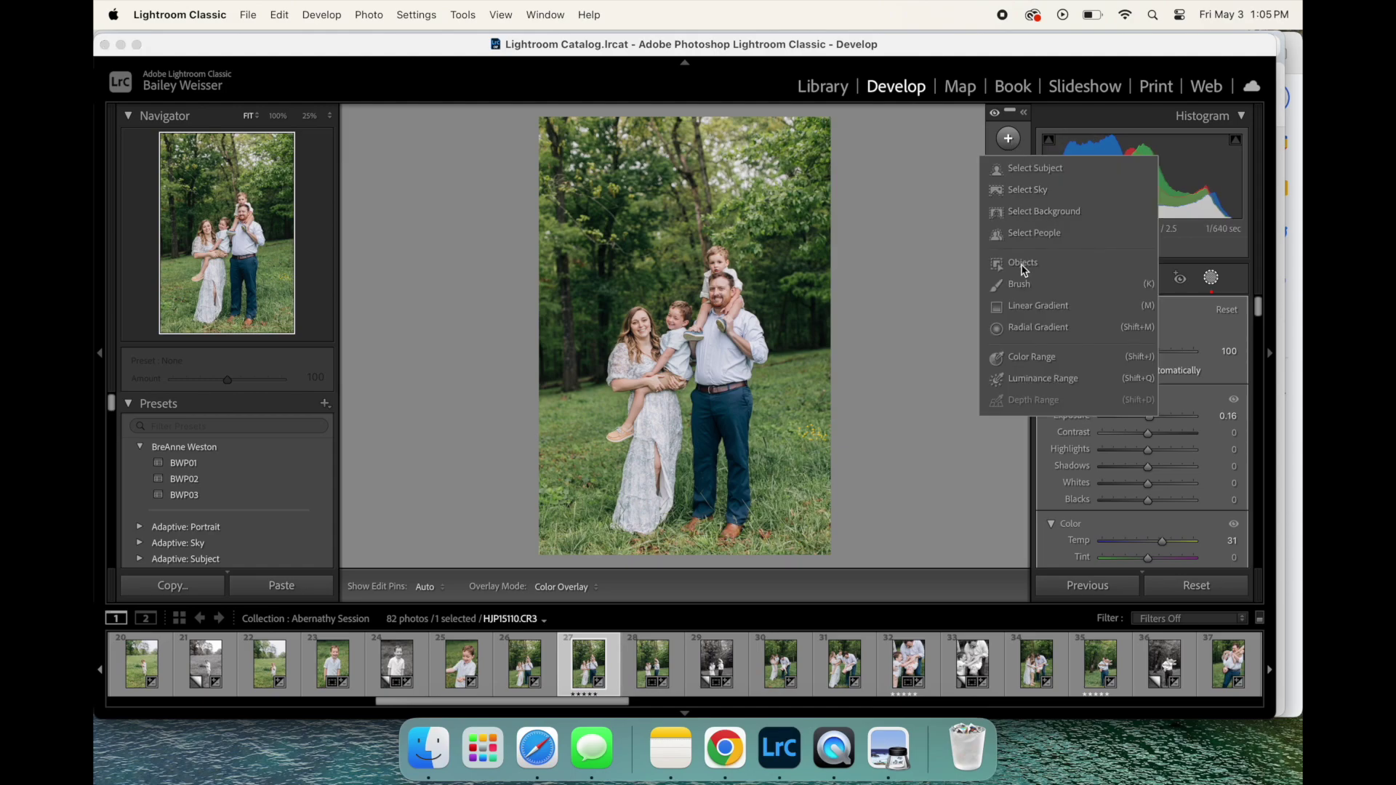
Step: Add a Color Range mask sampled from the green foliage and lower its Refine
click(1040, 357)
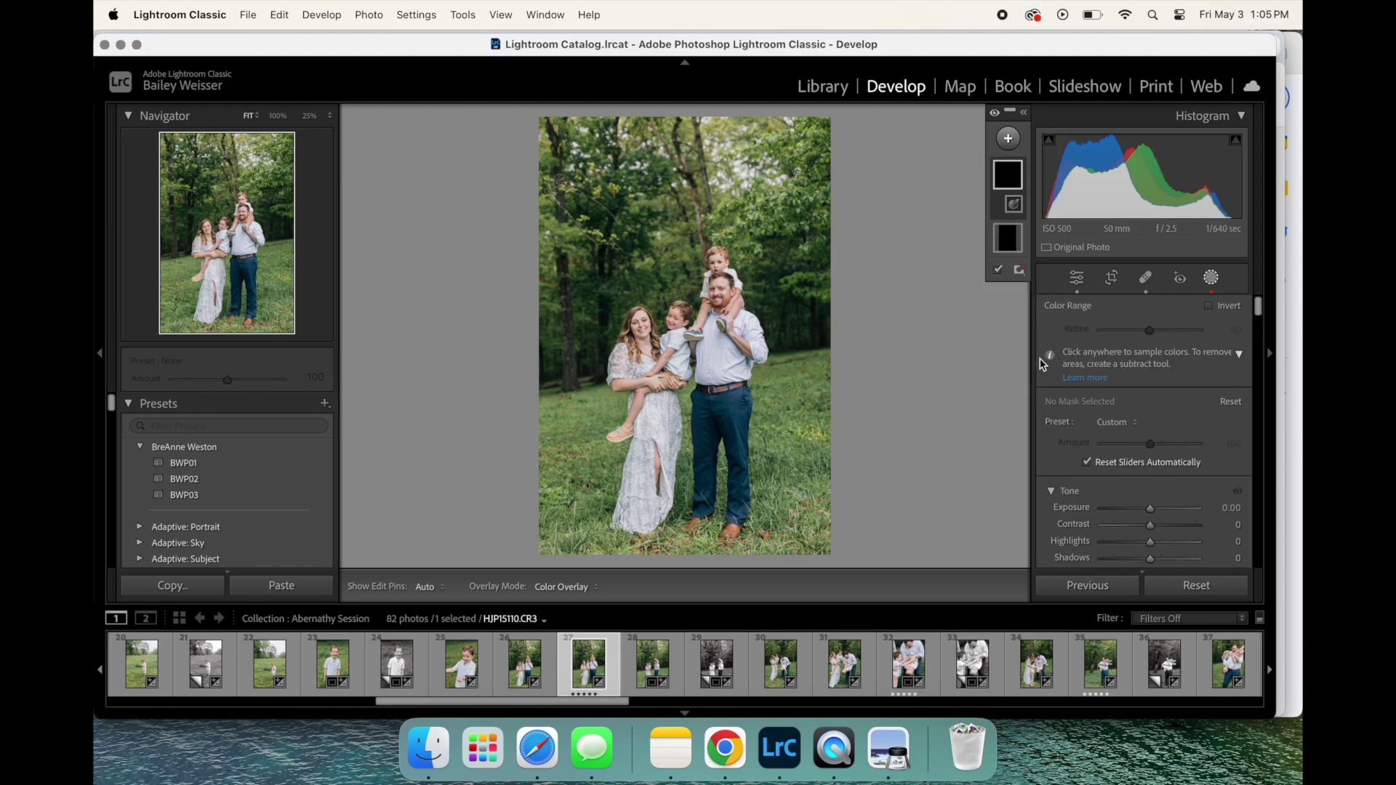
click(807, 318)
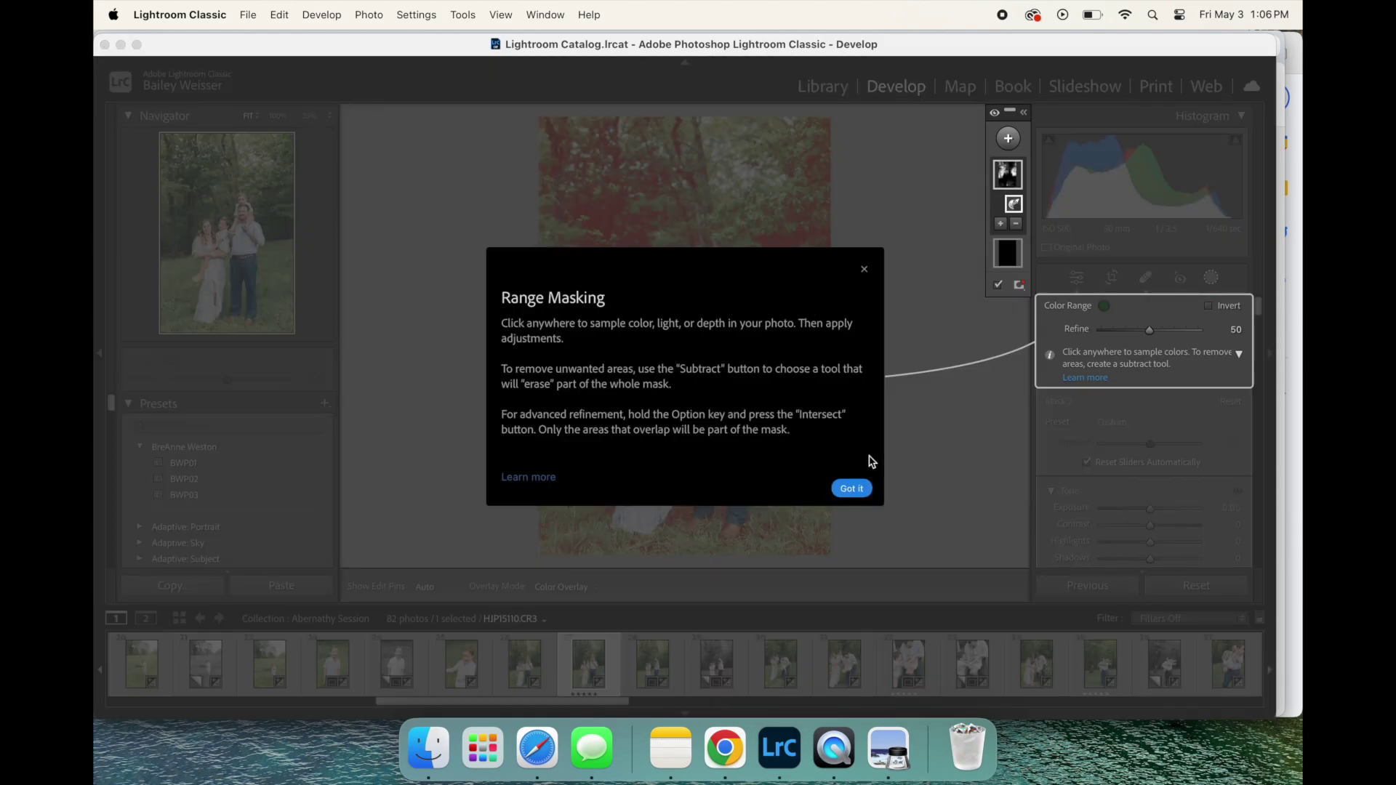
click(852, 488)
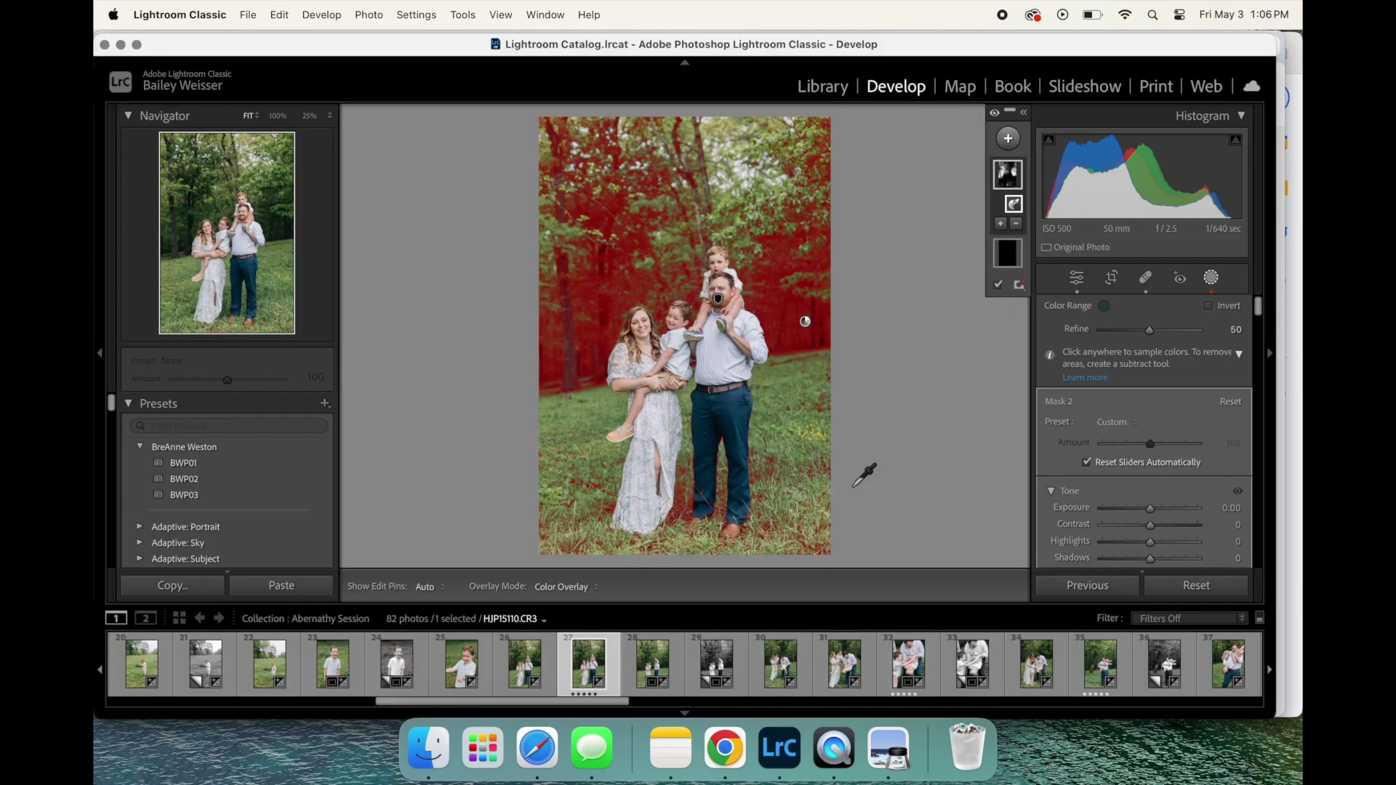
drag(1151, 333, 1104, 328)
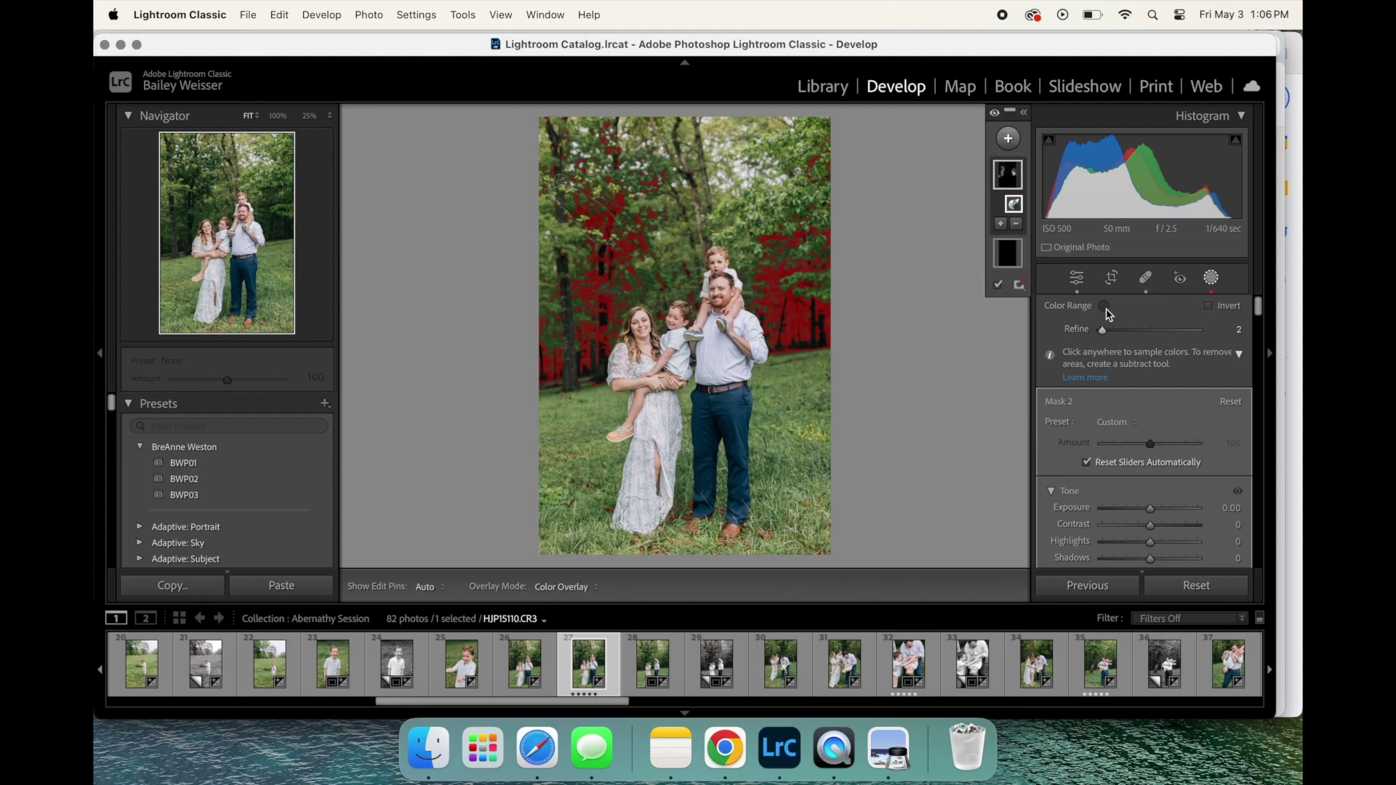
Step: Raise the foliage mask's Exposure to 0.29 and adjust its tint
drag(1150, 510, 1145, 547)
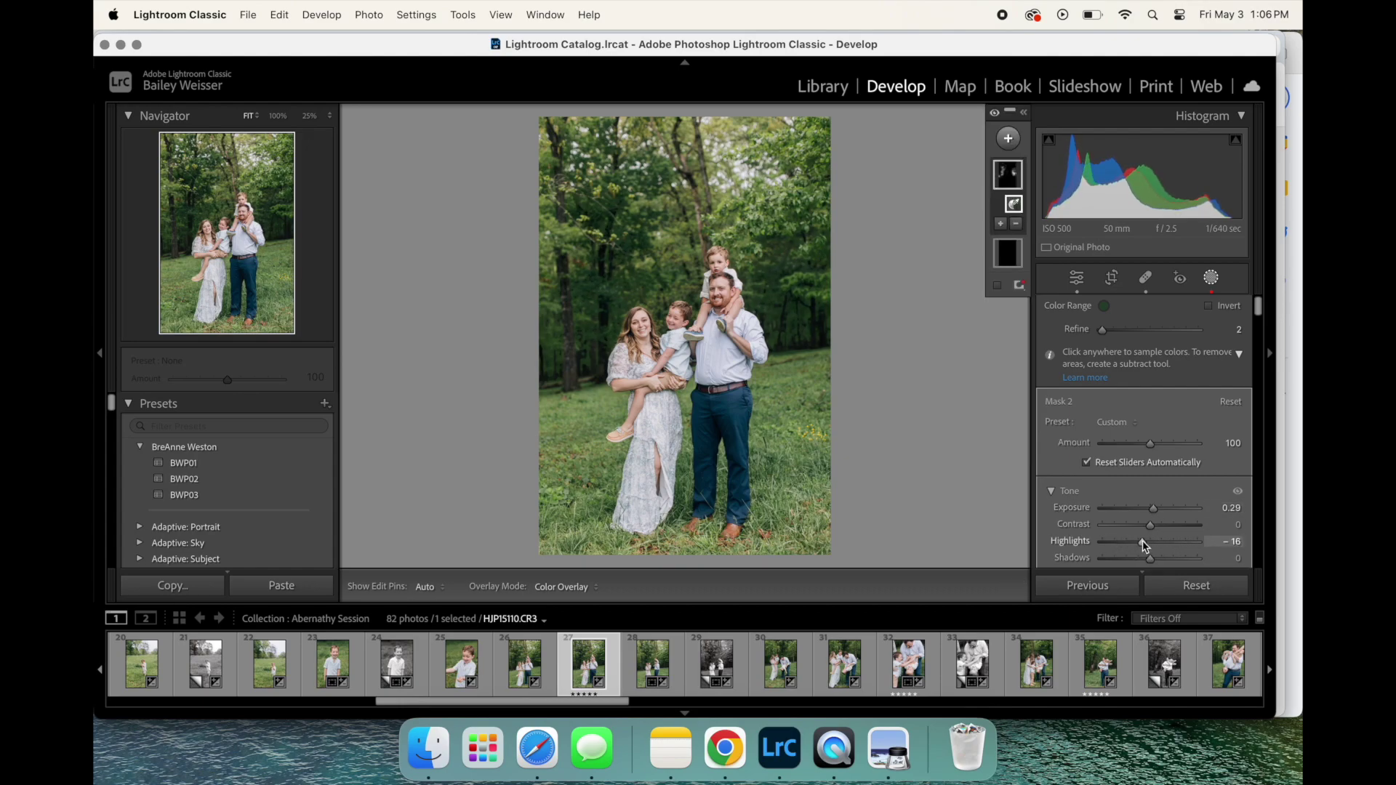
scroll(1172, 487, down, 5)
mouse_move(1150, 477)
mouse_down()
mouse_move(1109, 479)
mouse_move(1154, 480)
mouse_up()
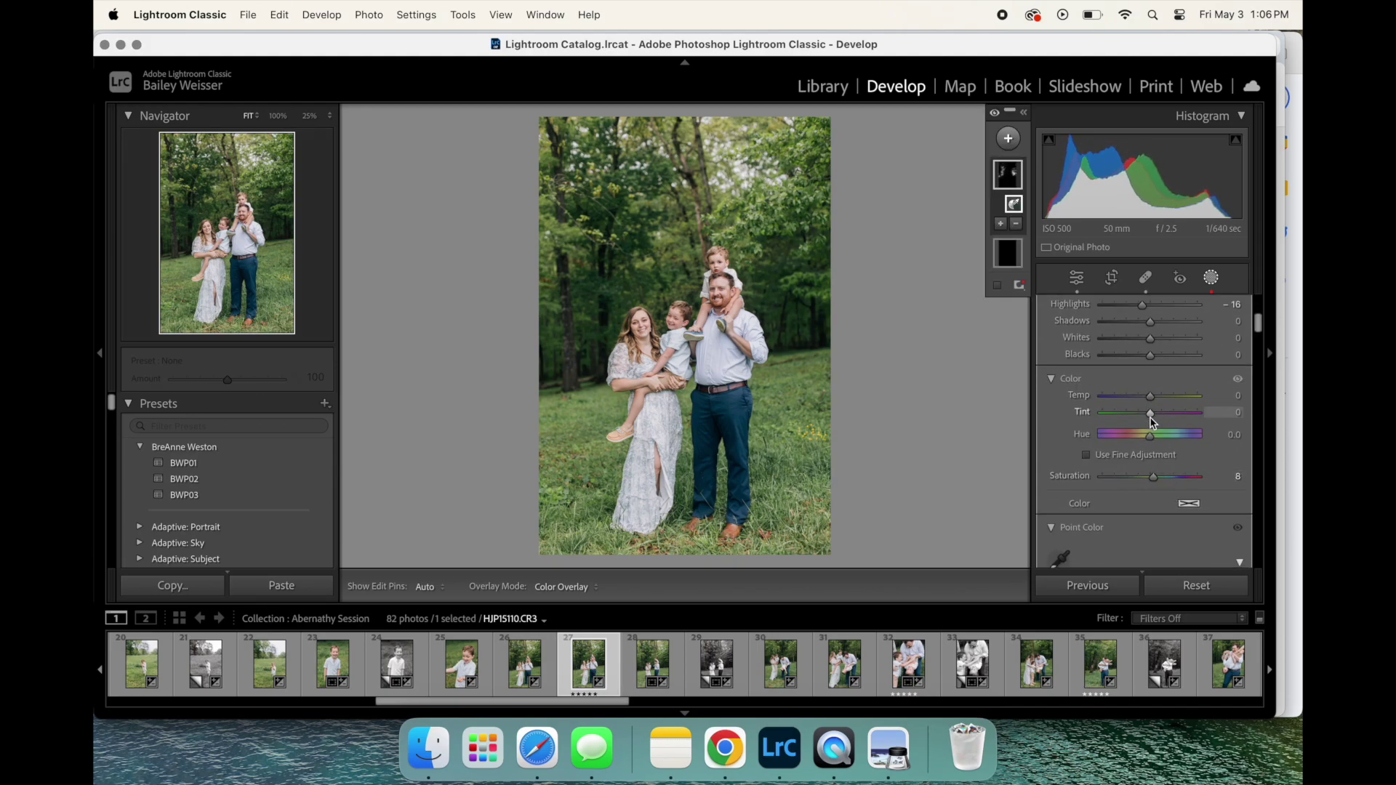
drag(1151, 412, 1096, 416)
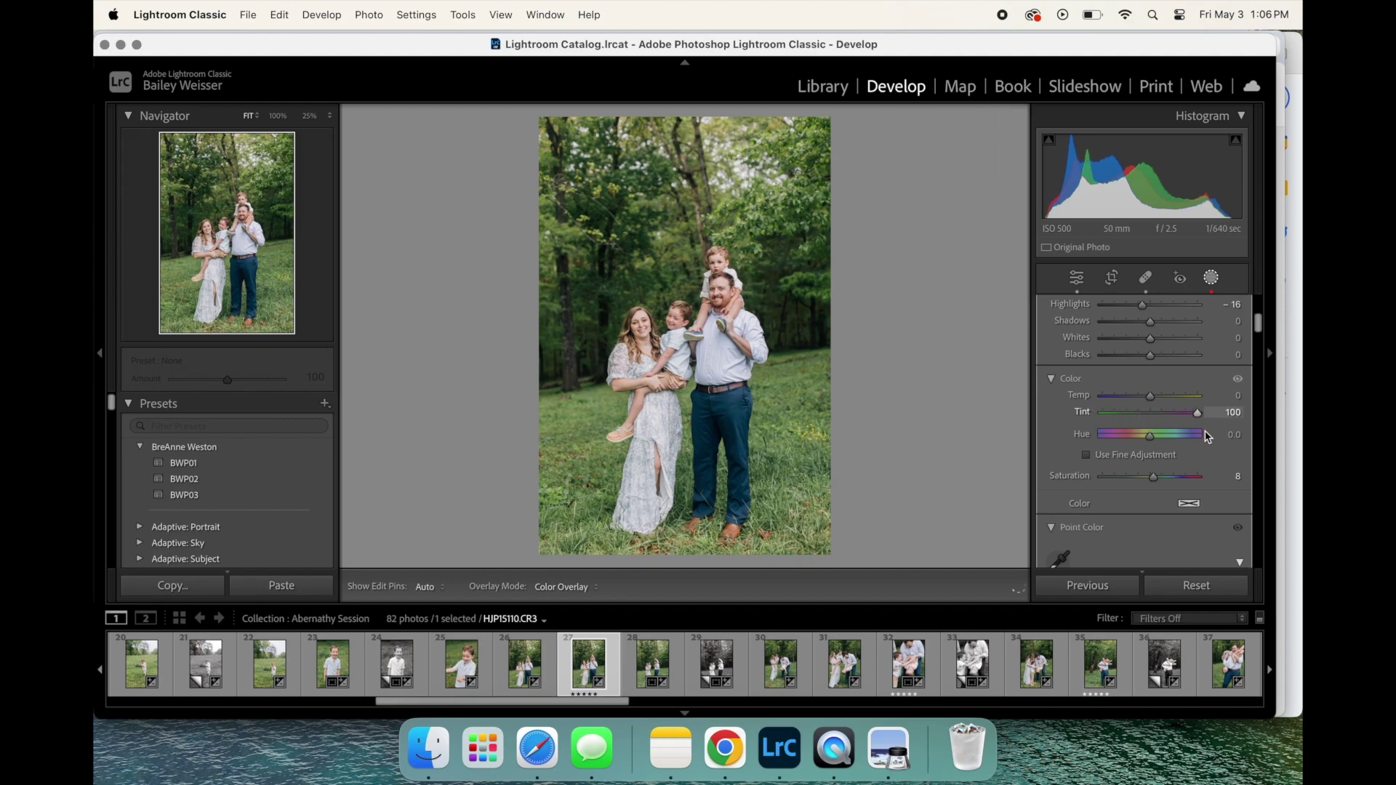
drag(1155, 418, 1150, 414)
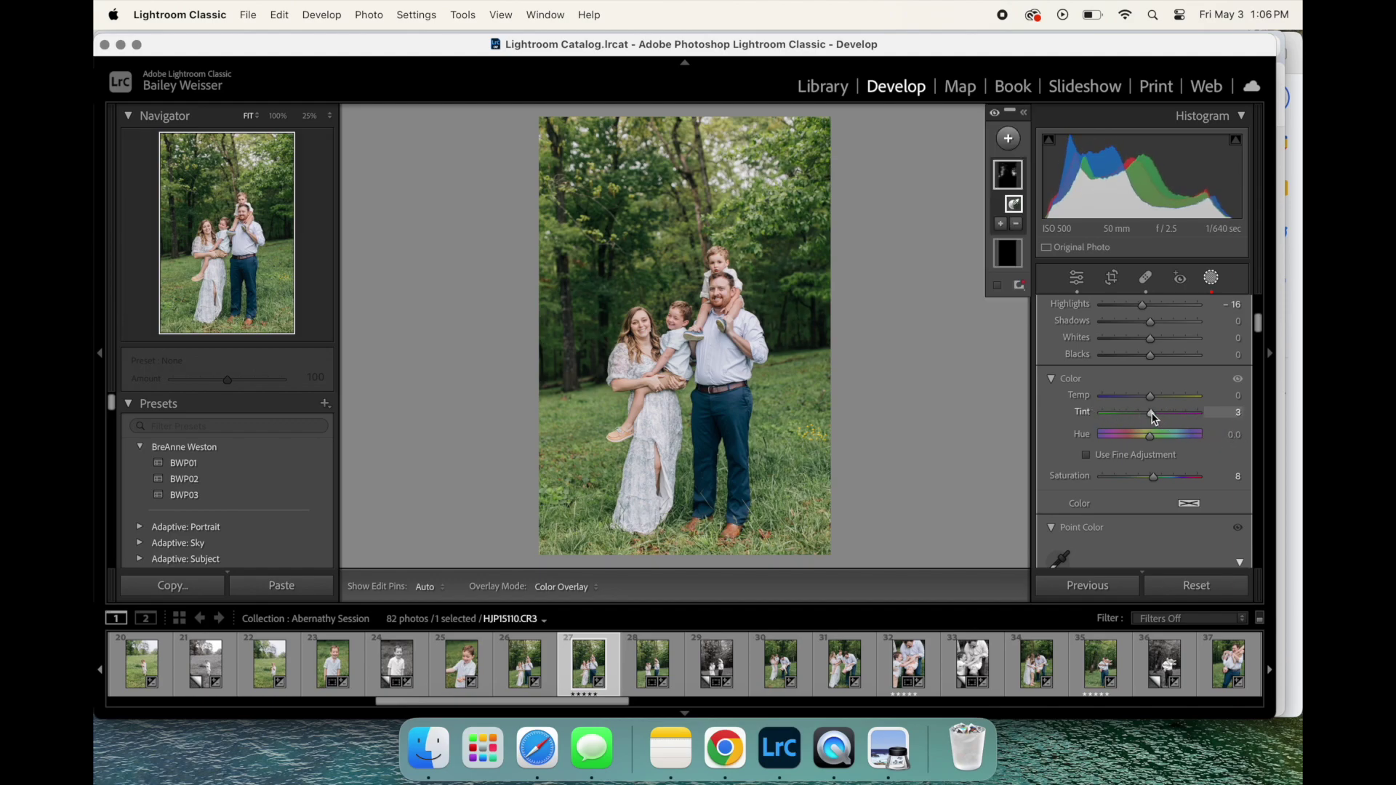
scroll(1149, 413, up, 6)
Step: Lift the foliage mask's Shadows to 81 and Highlights to 100
click(1151, 519)
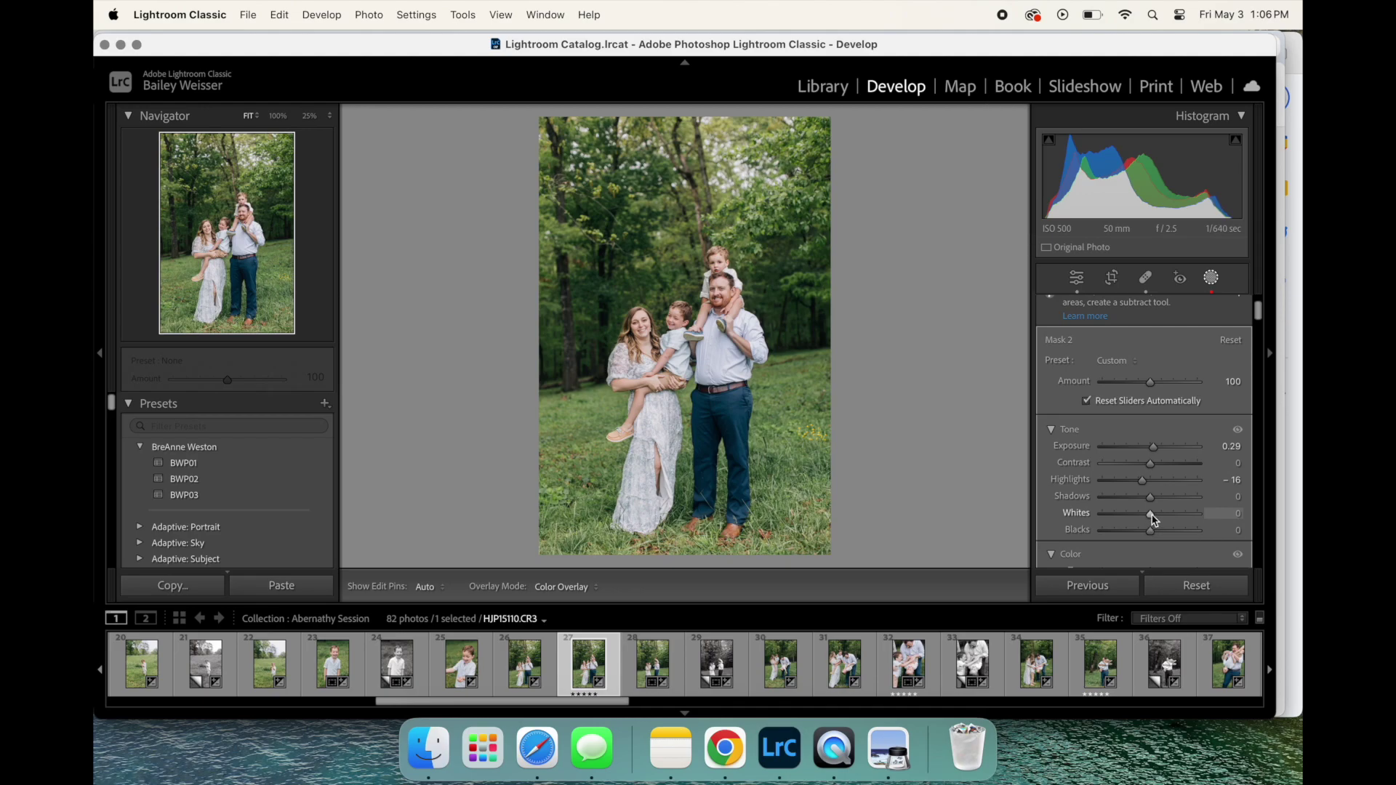
drag(1150, 502, 1188, 505)
key(z)
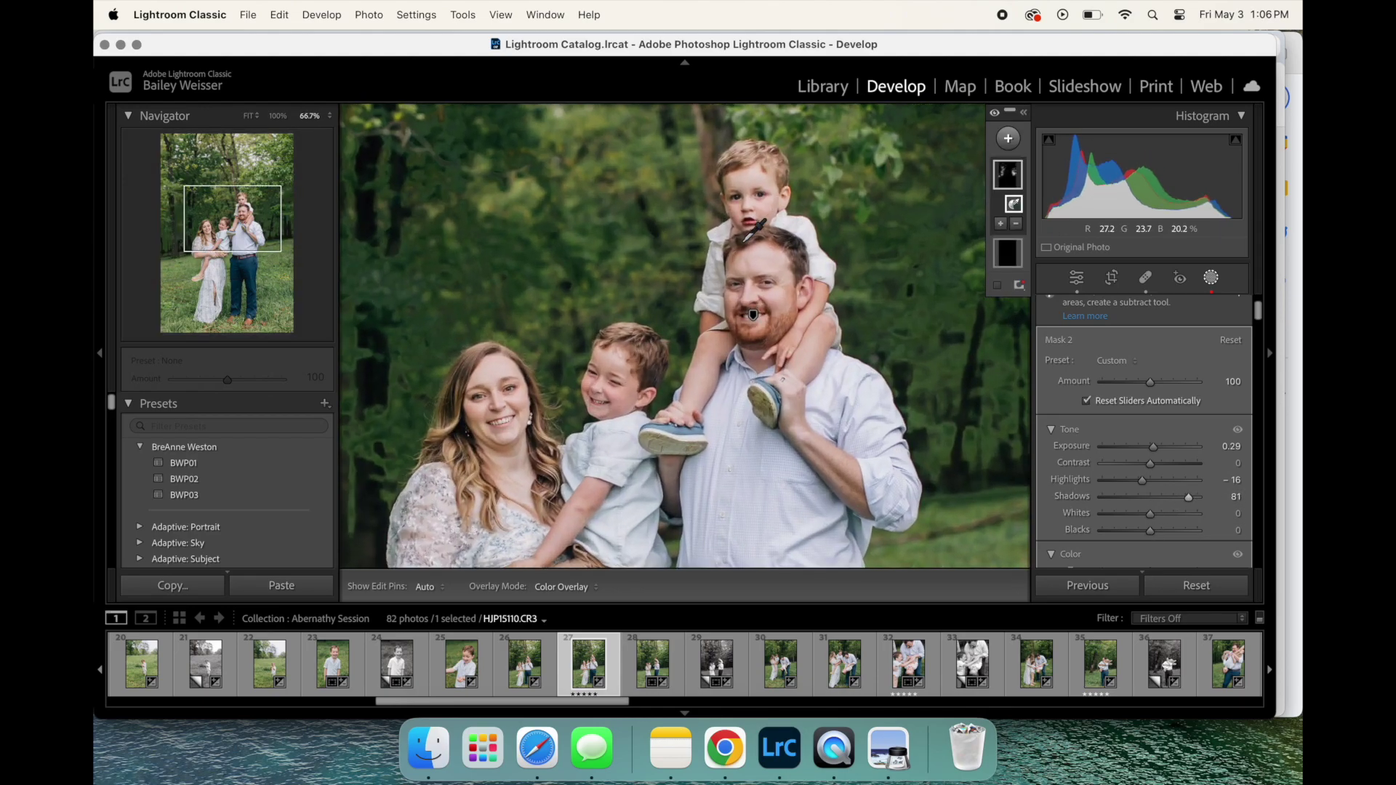
scroll(800, 396, right, 5)
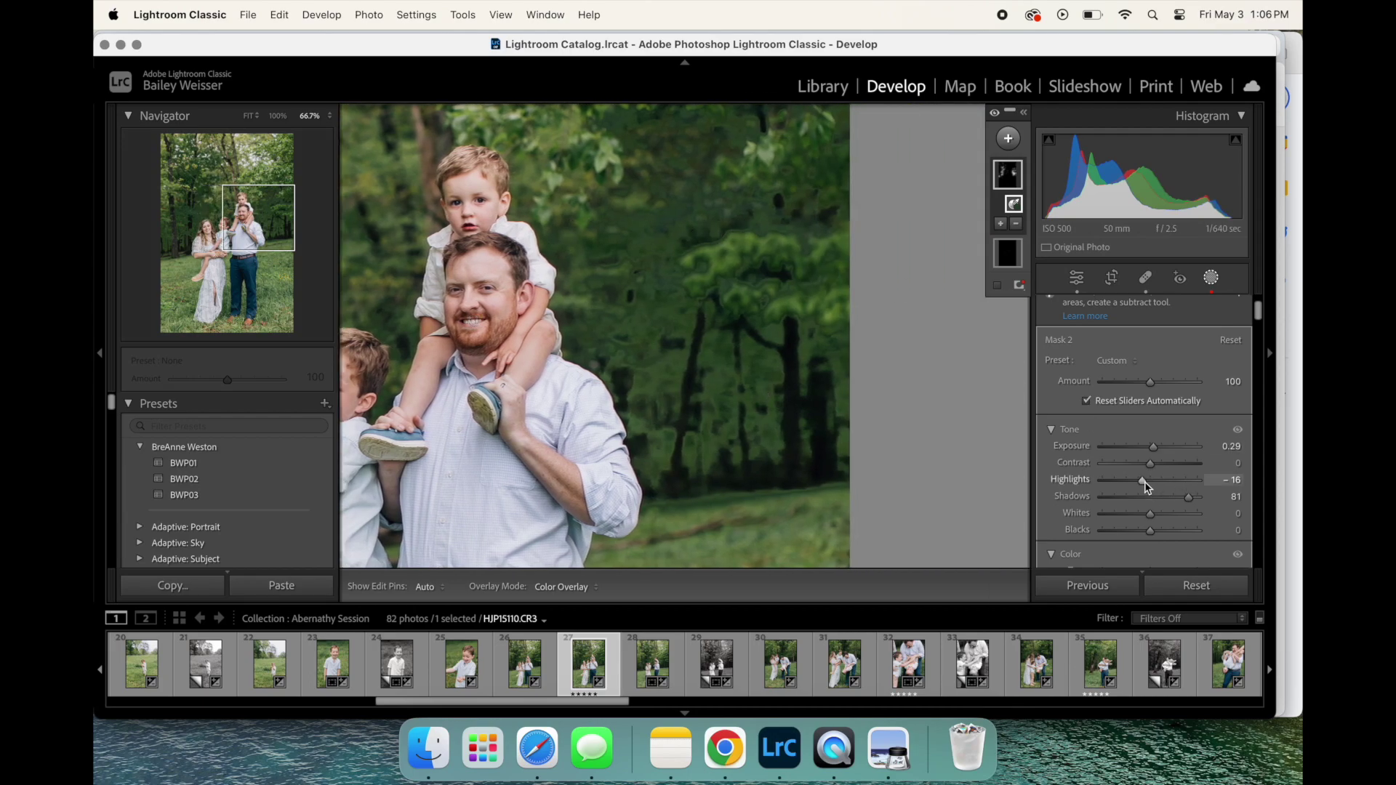
drag(1145, 481, 1199, 499)
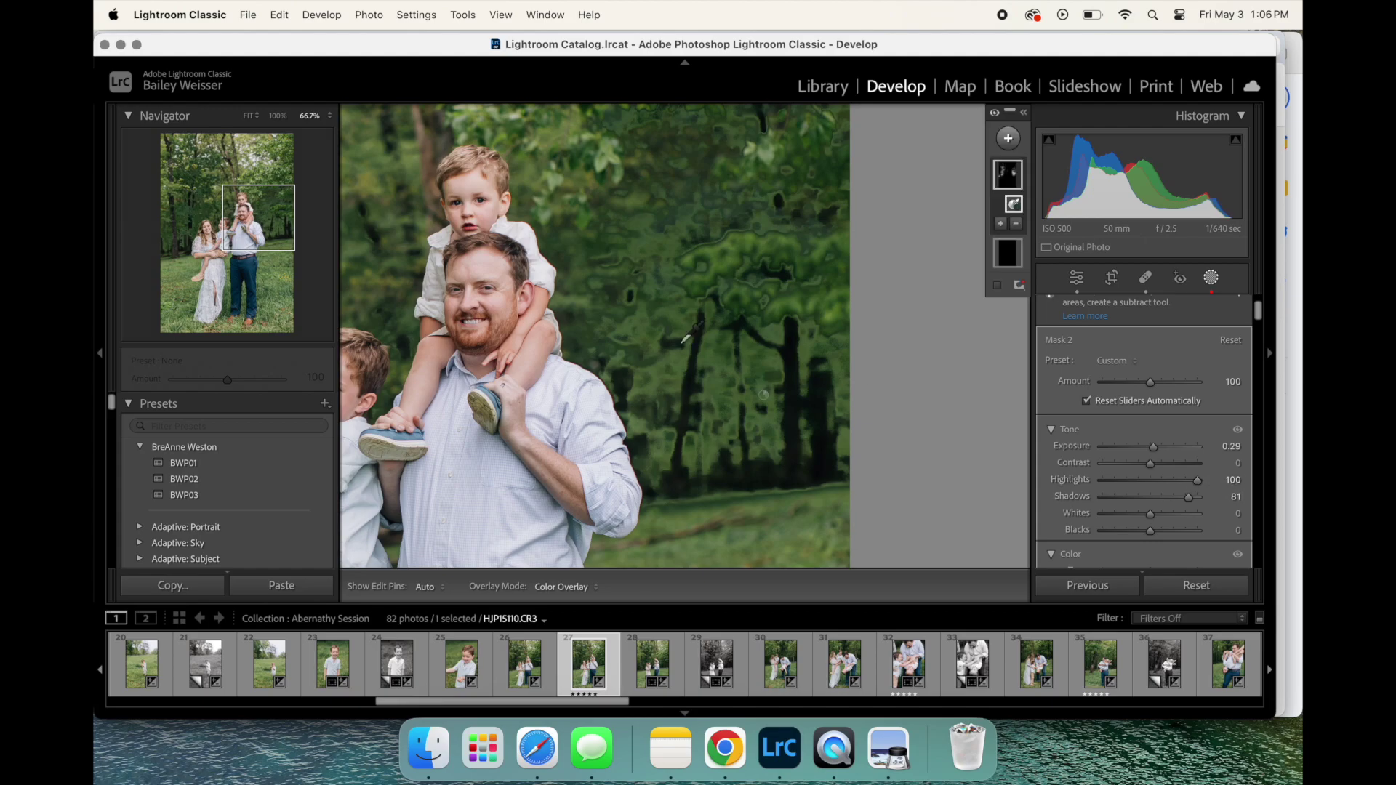
key(super+minus)
key(super+minus)
key(super+minus)
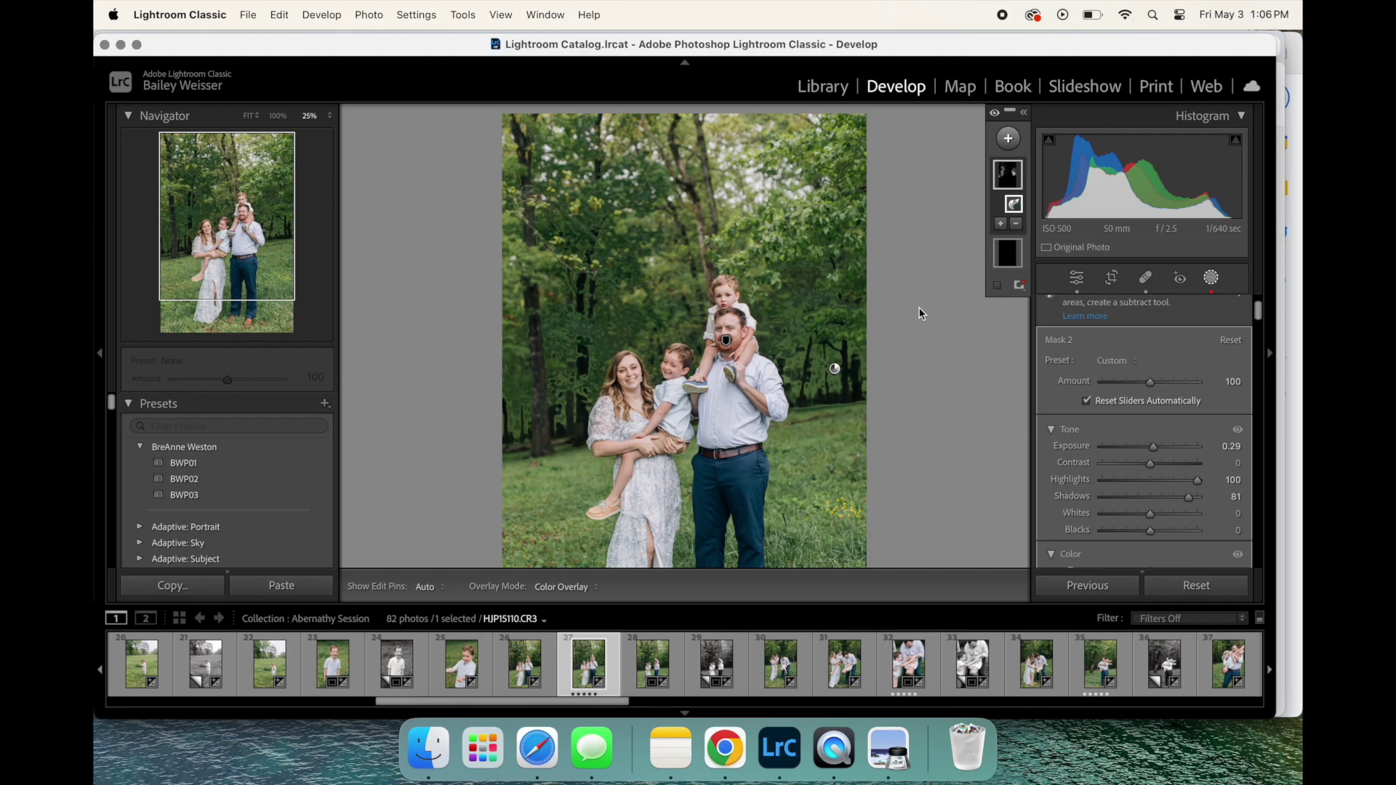
key(Delete)
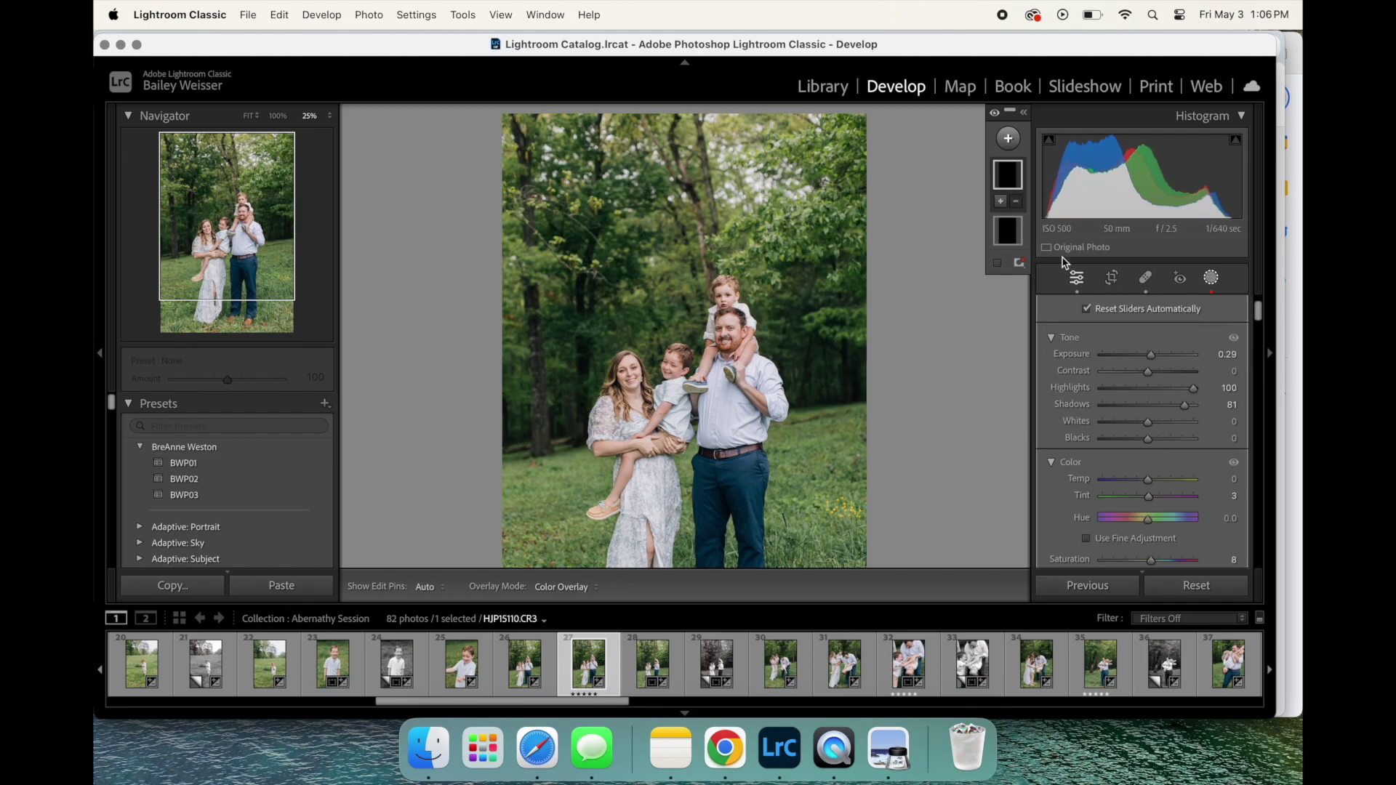
Step: Start a new Color Range mask sampled from the father's red trousers
scroll(795, 311, down, 3)
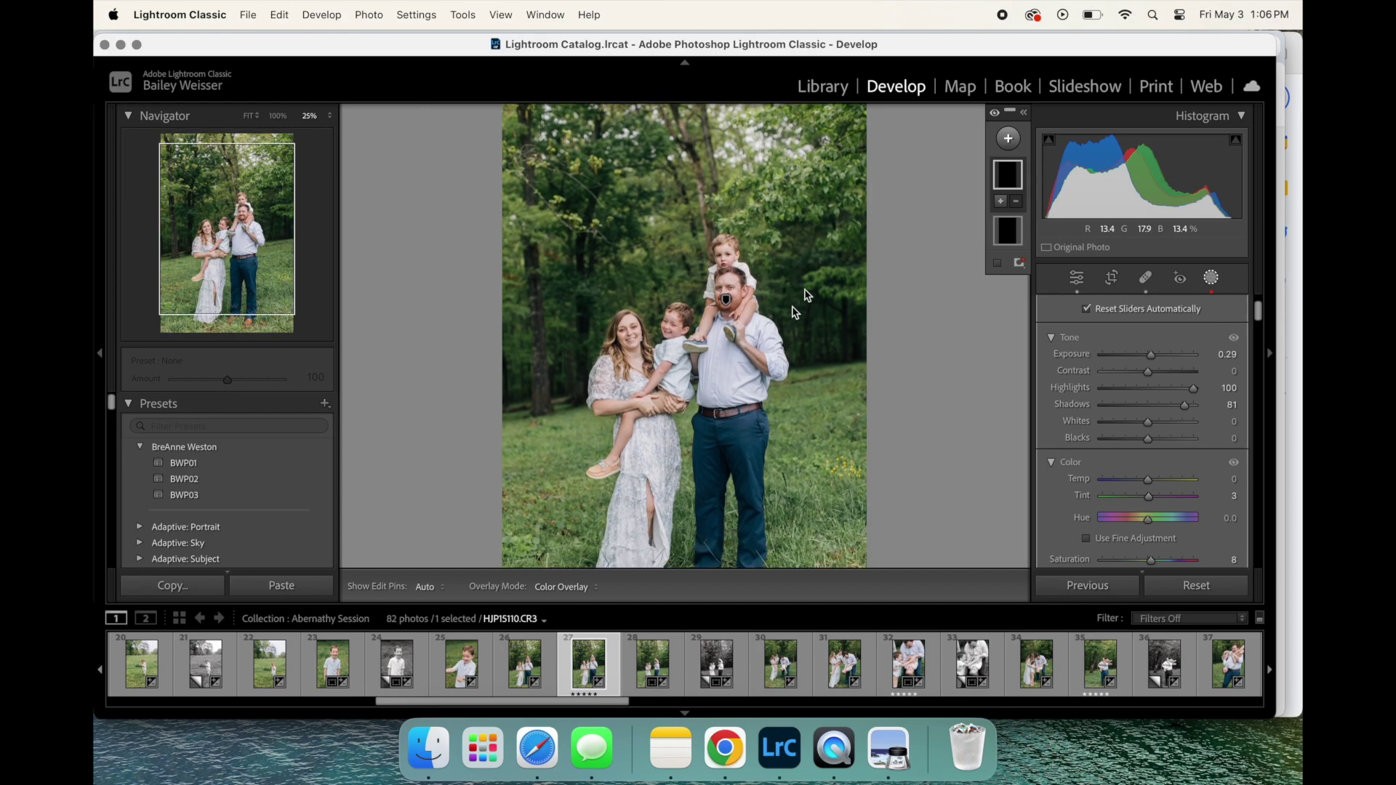
scroll(800, 320, down, 4)
click(1020, 141)
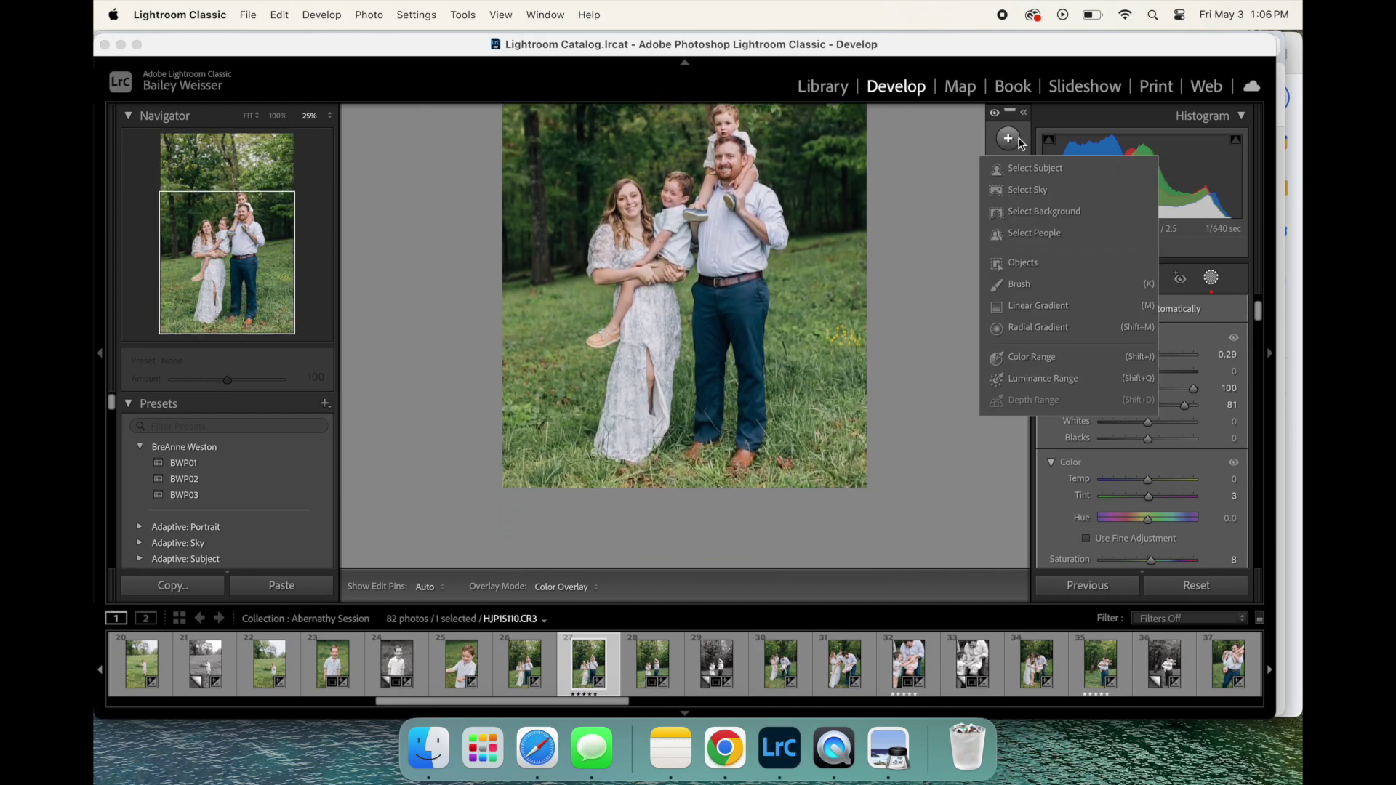
click(1045, 367)
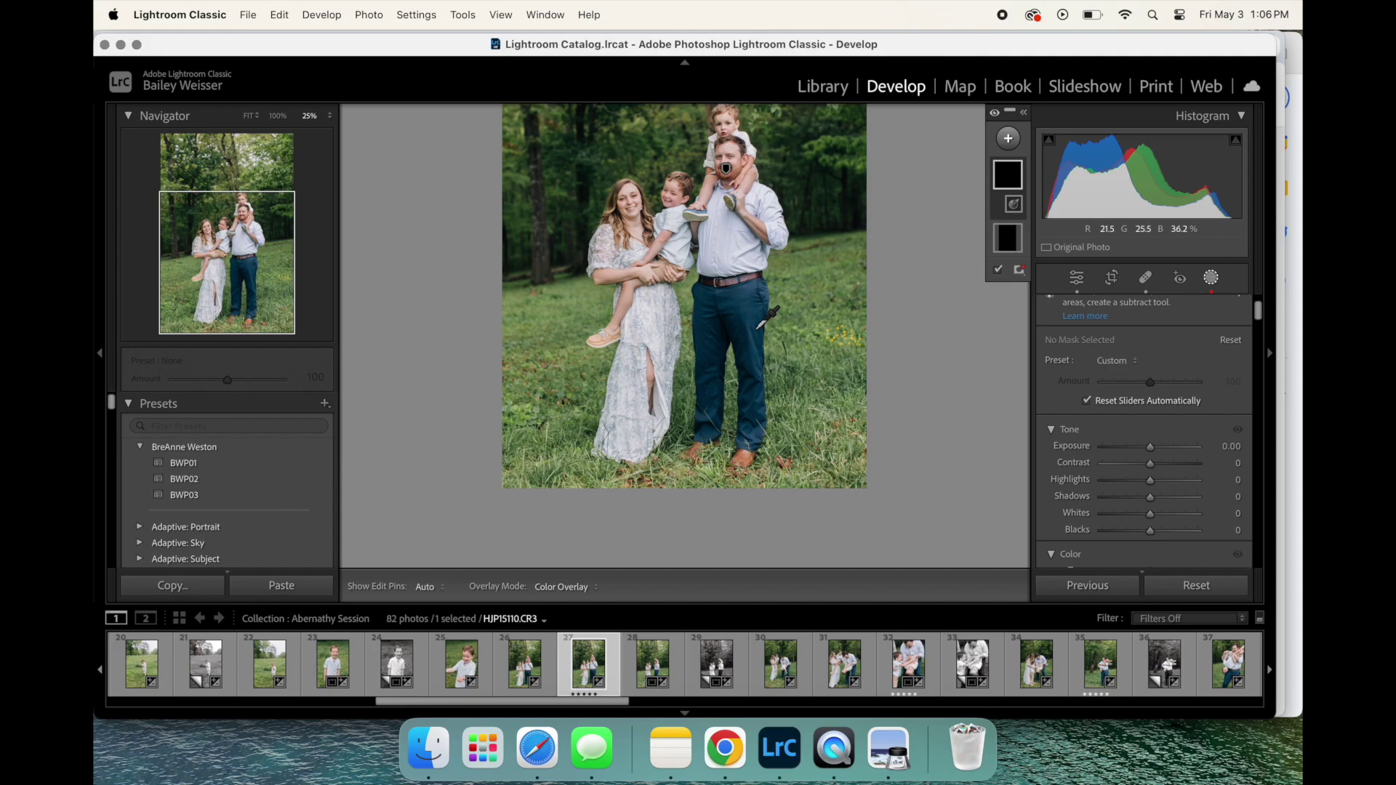
key(backslash)
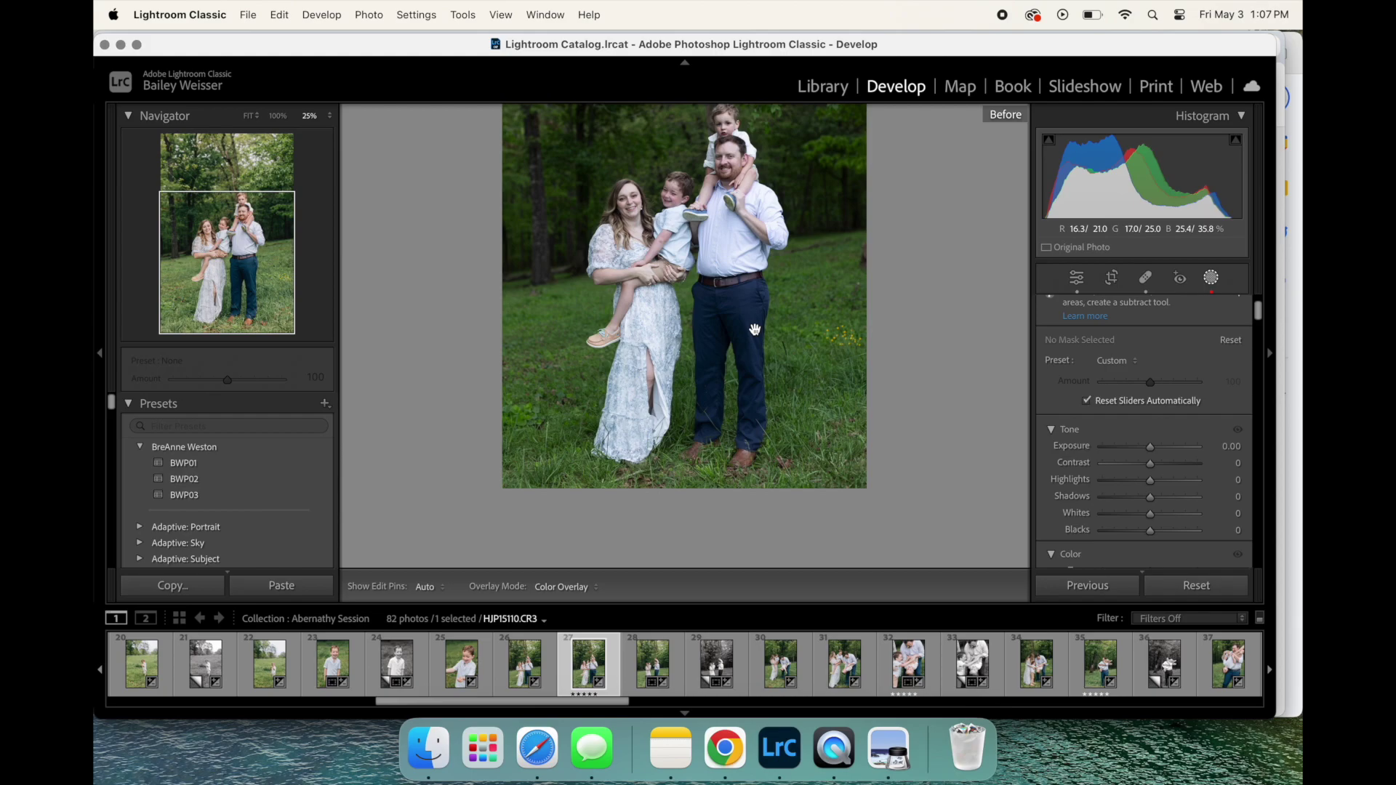
key(backslash)
click(752, 312)
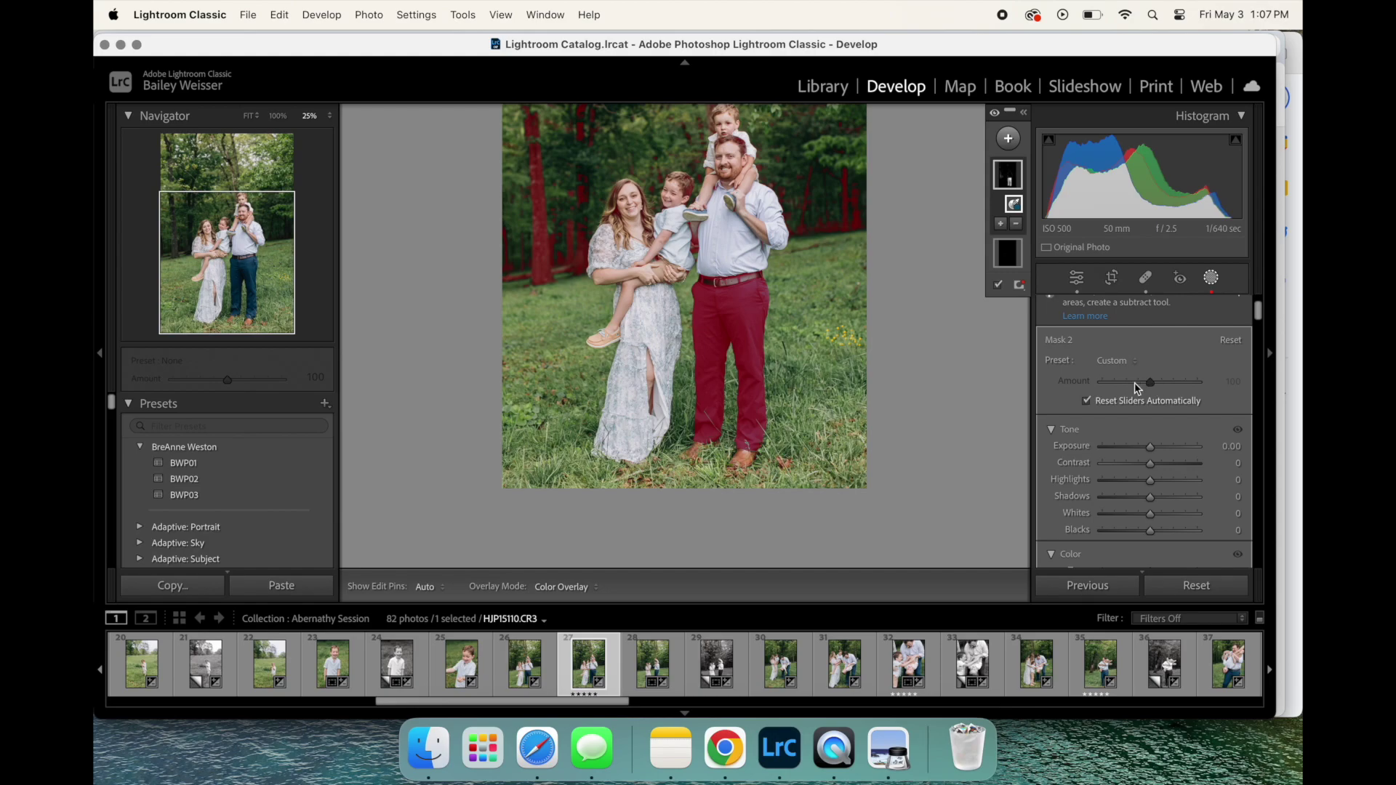
Step: Narrow the trousers mask to Refine 17 and darken it to Exposure −0.46
scroll(1134, 383, up, 3)
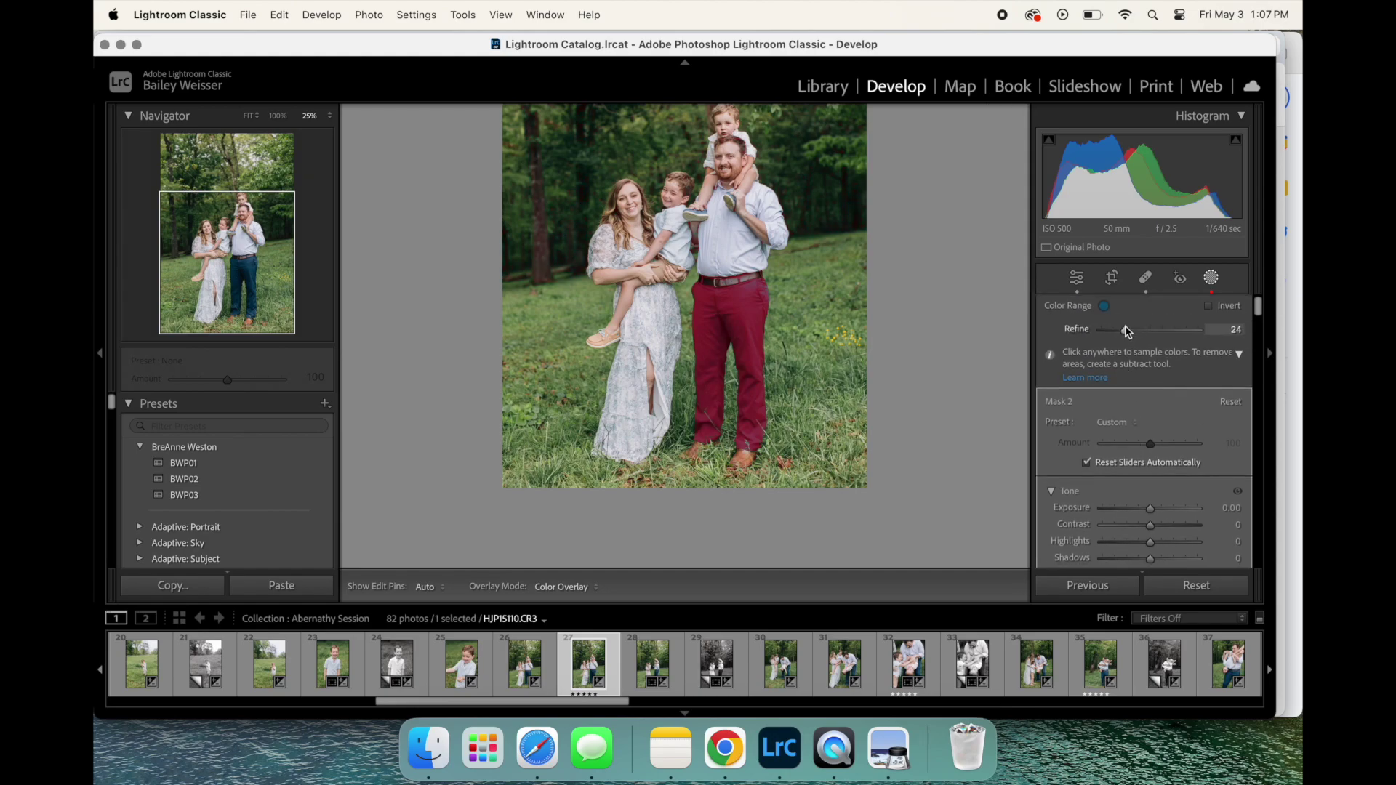
mouse_move(1118, 331)
mouse_down()
mouse_move(1106, 326)
mouse_move(1118, 329)
mouse_up()
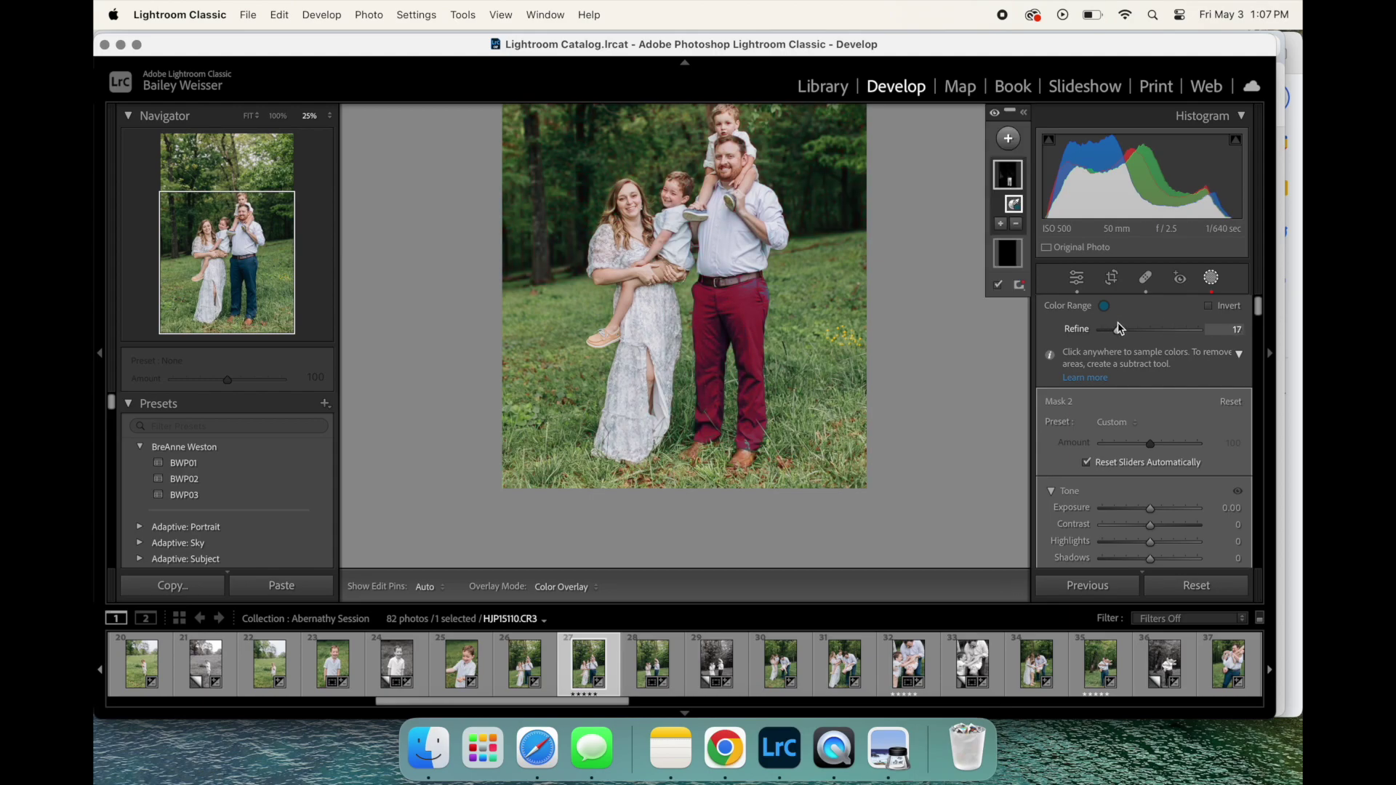
drag(1154, 512, 1143, 512)
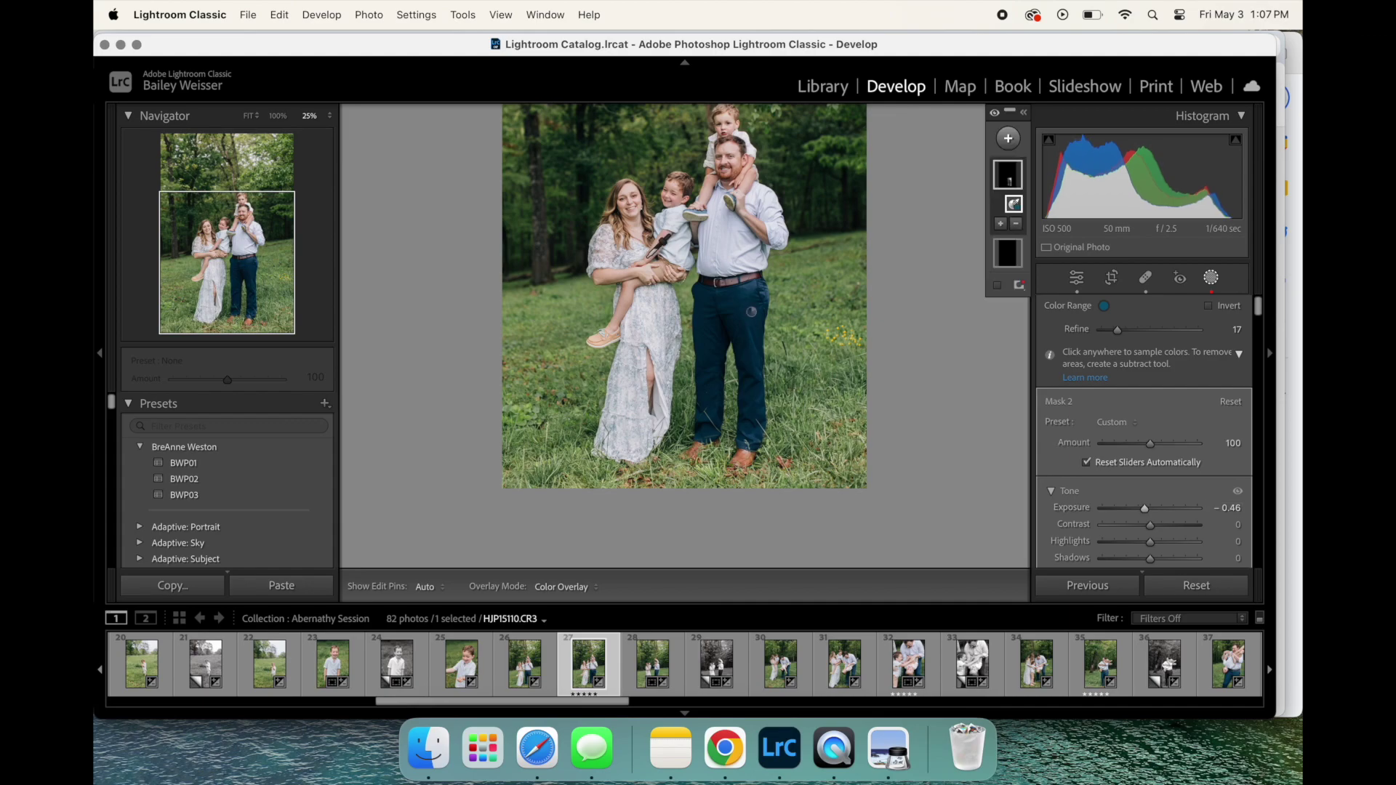
key(super+minus)
key(super+equal)
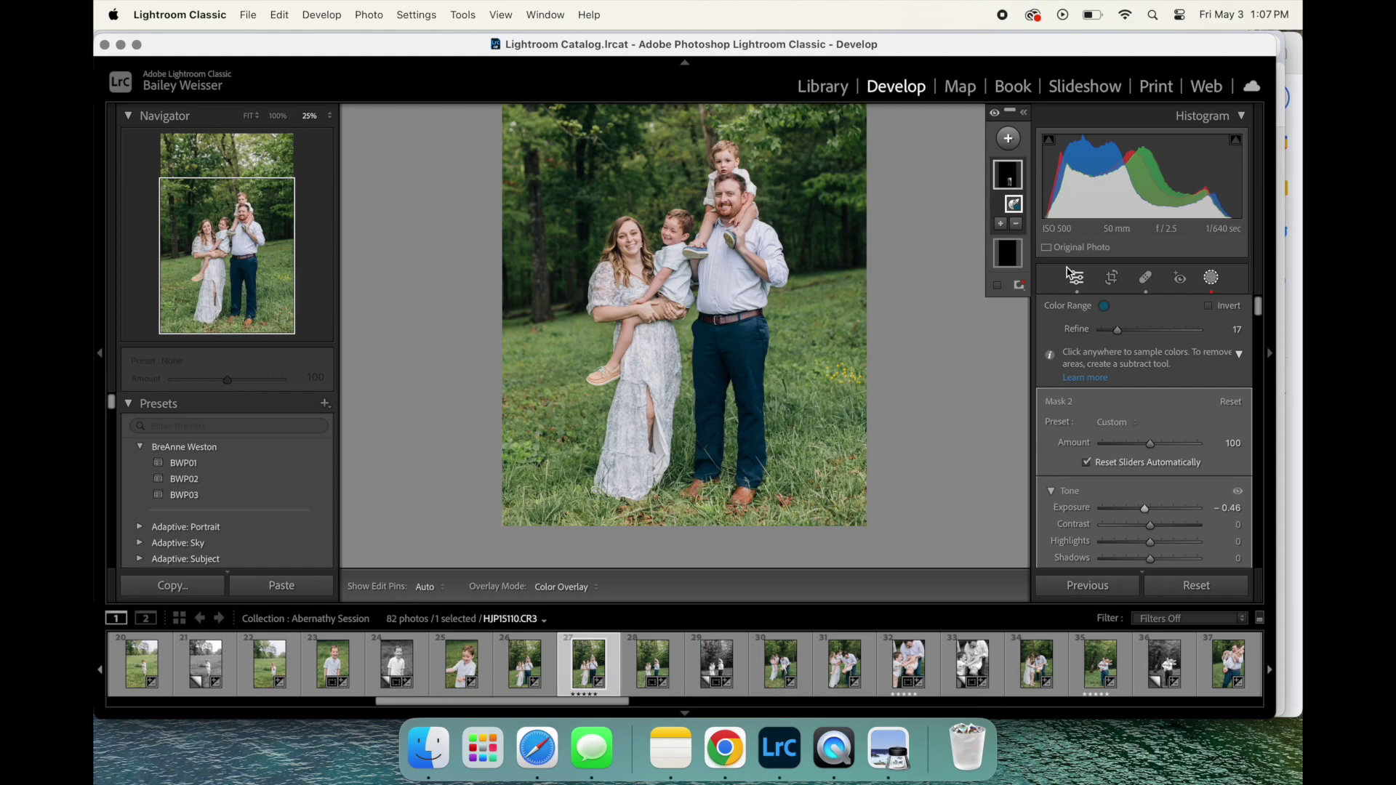
click(1007, 140)
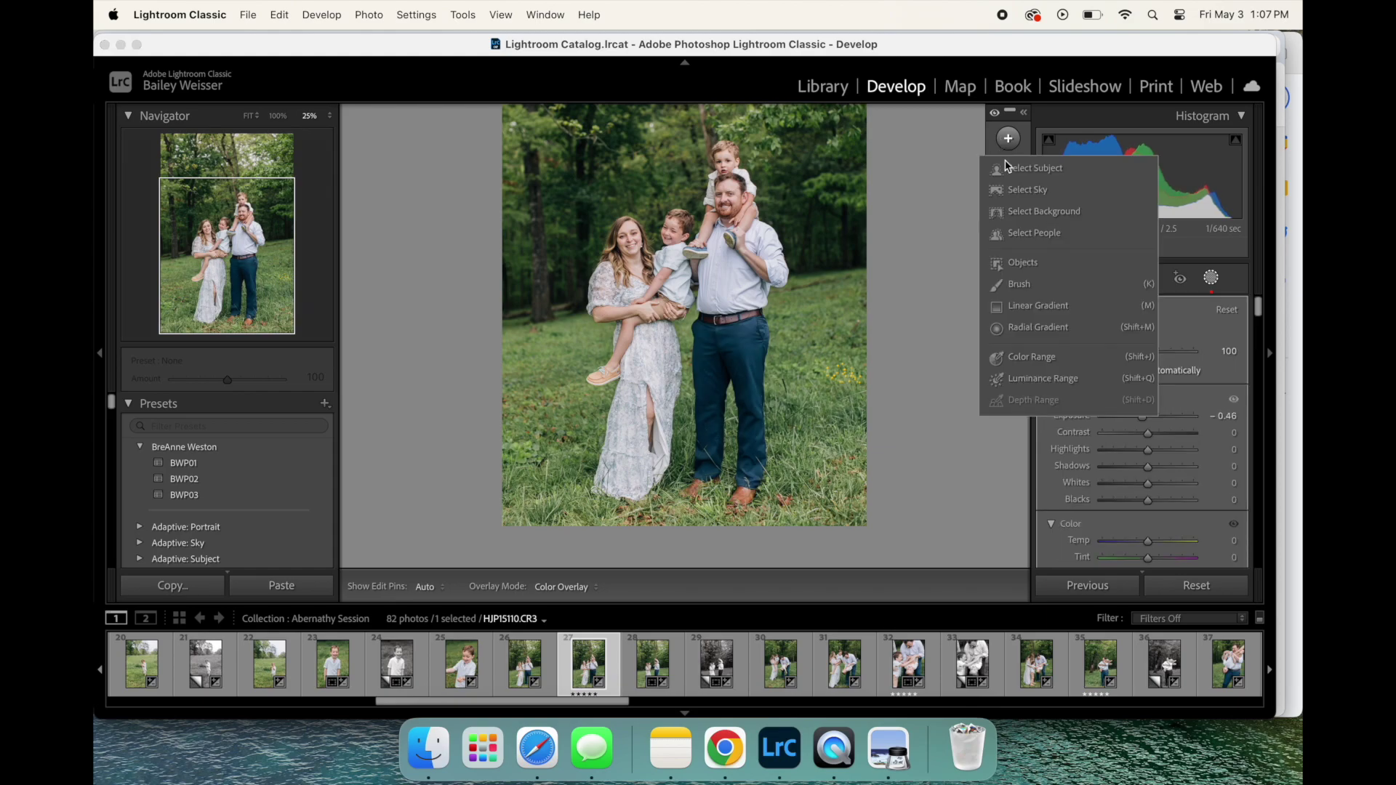
Step: Add a Luminance Range mask from the shirt, range 97/99, Exposure −0.51, lower Highlights
click(1054, 381)
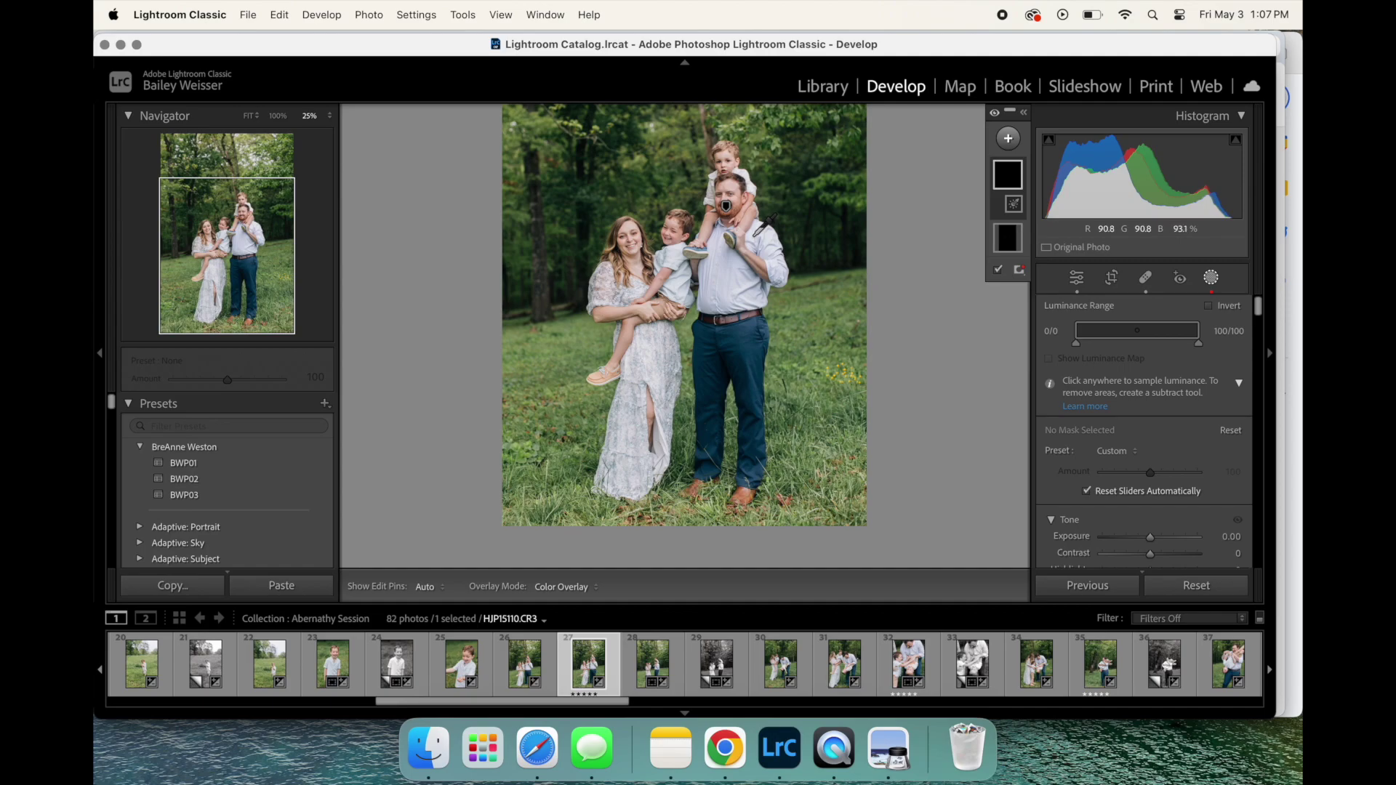
click(725, 205)
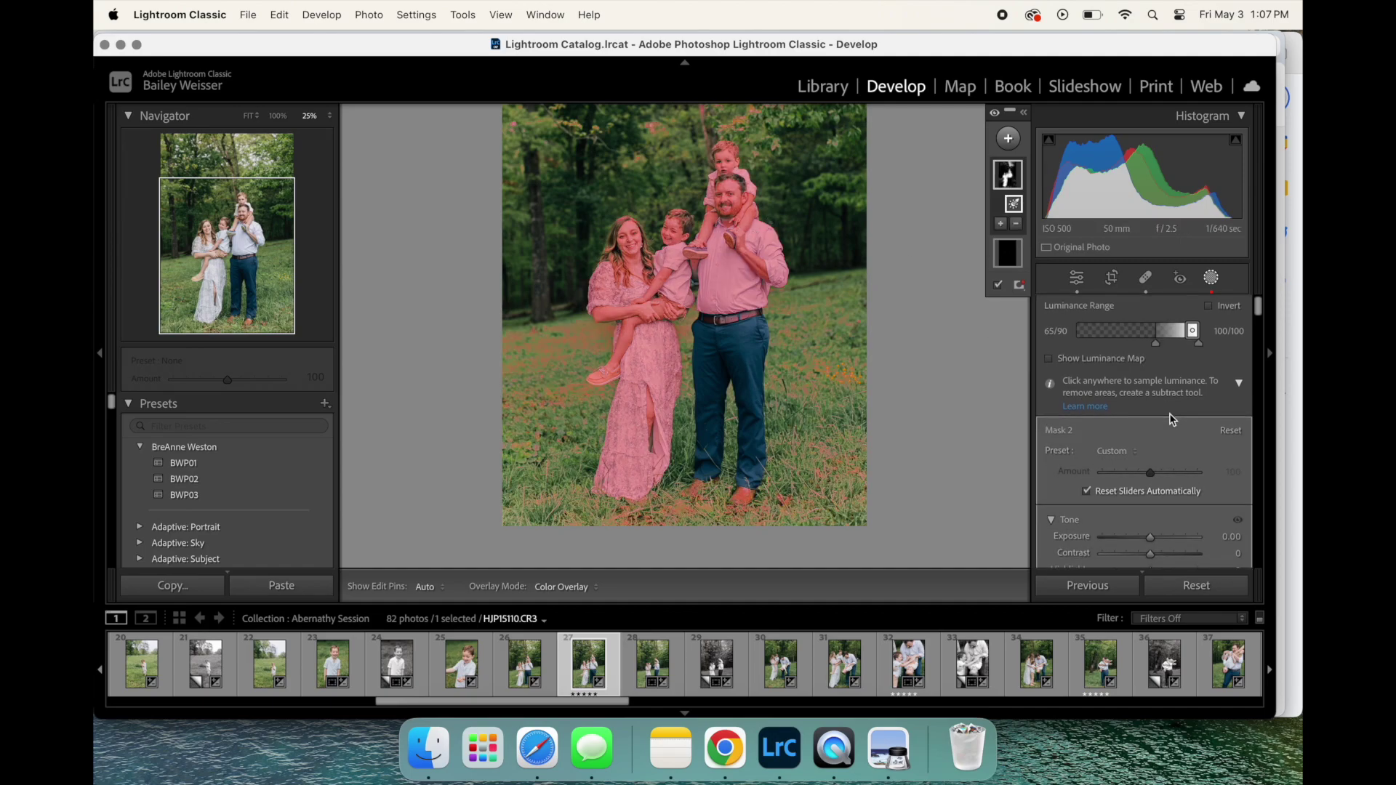
drag(1156, 345, 1198, 351)
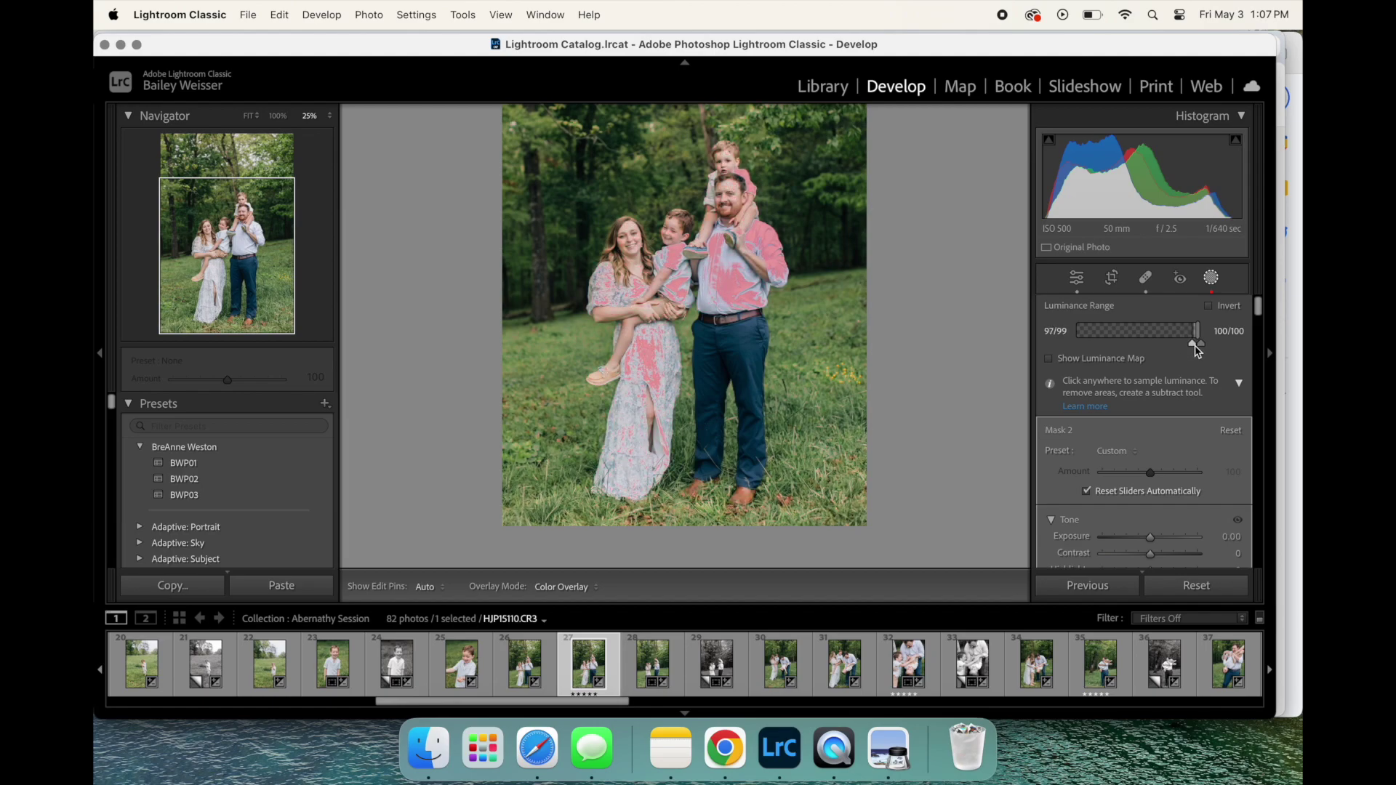
scroll(1149, 524, down, 2)
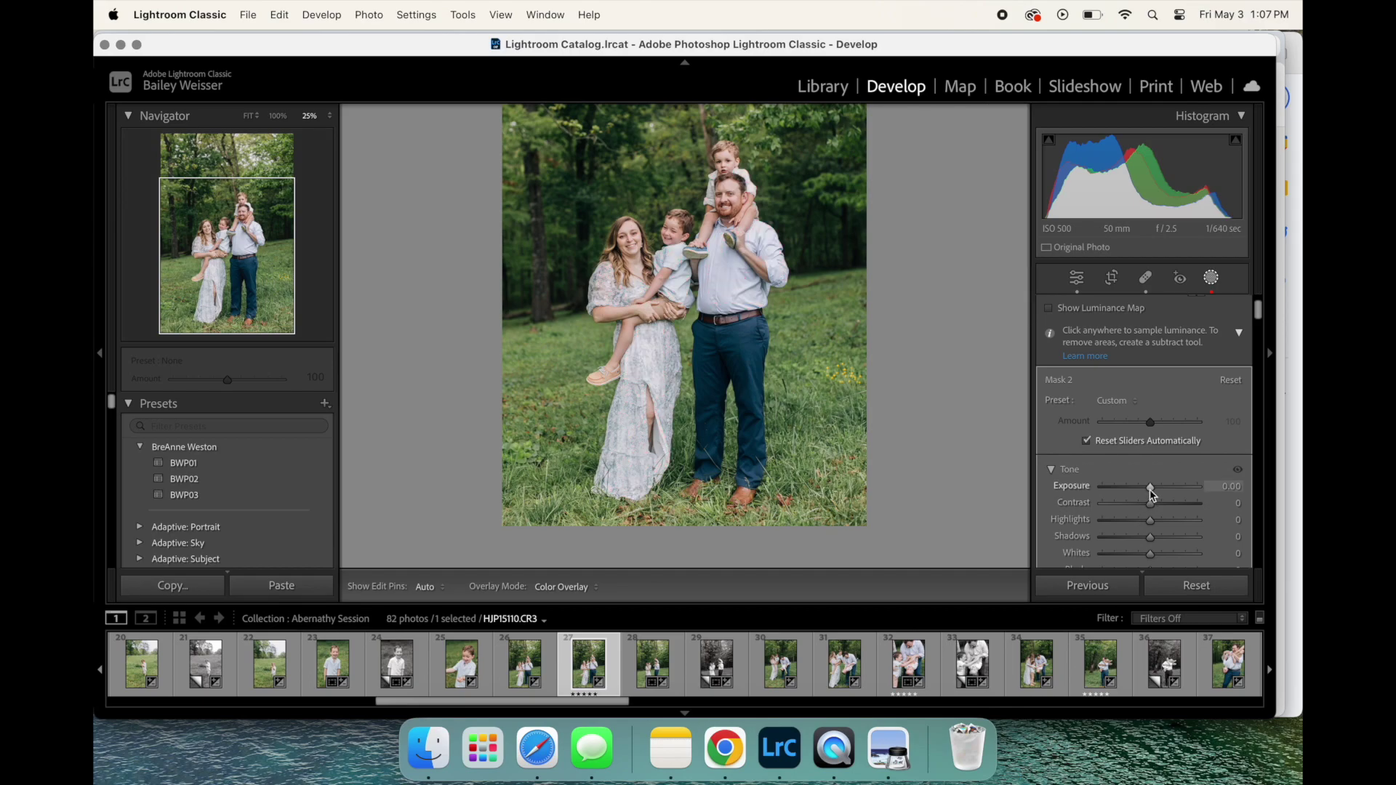
drag(1152, 493, 1146, 493)
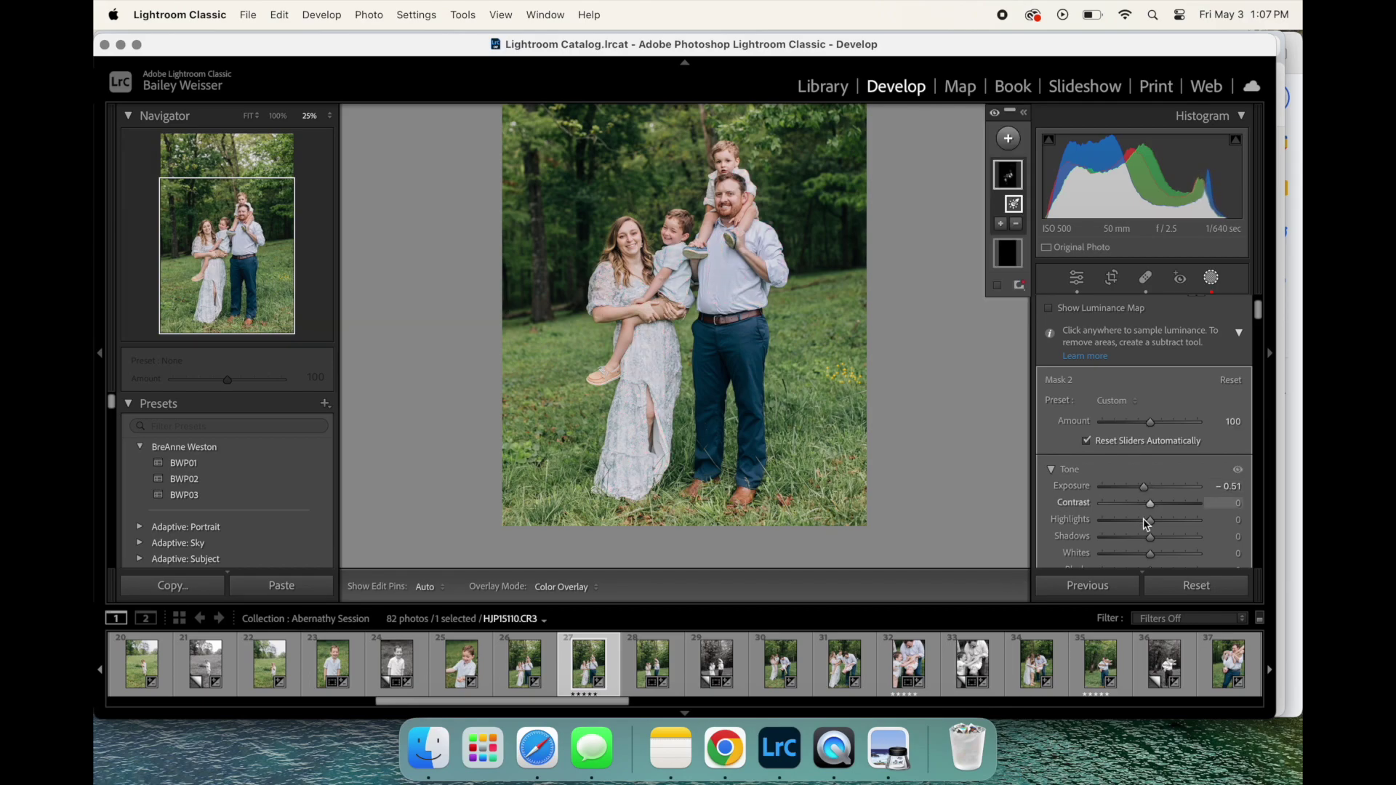
mouse_move(1139, 532)
mouse_down()
mouse_move(1076, 531)
mouse_move(1200, 517)
mouse_move(1132, 512)
mouse_move(1152, 517)
mouse_up()
scroll(870, 319, up, 2)
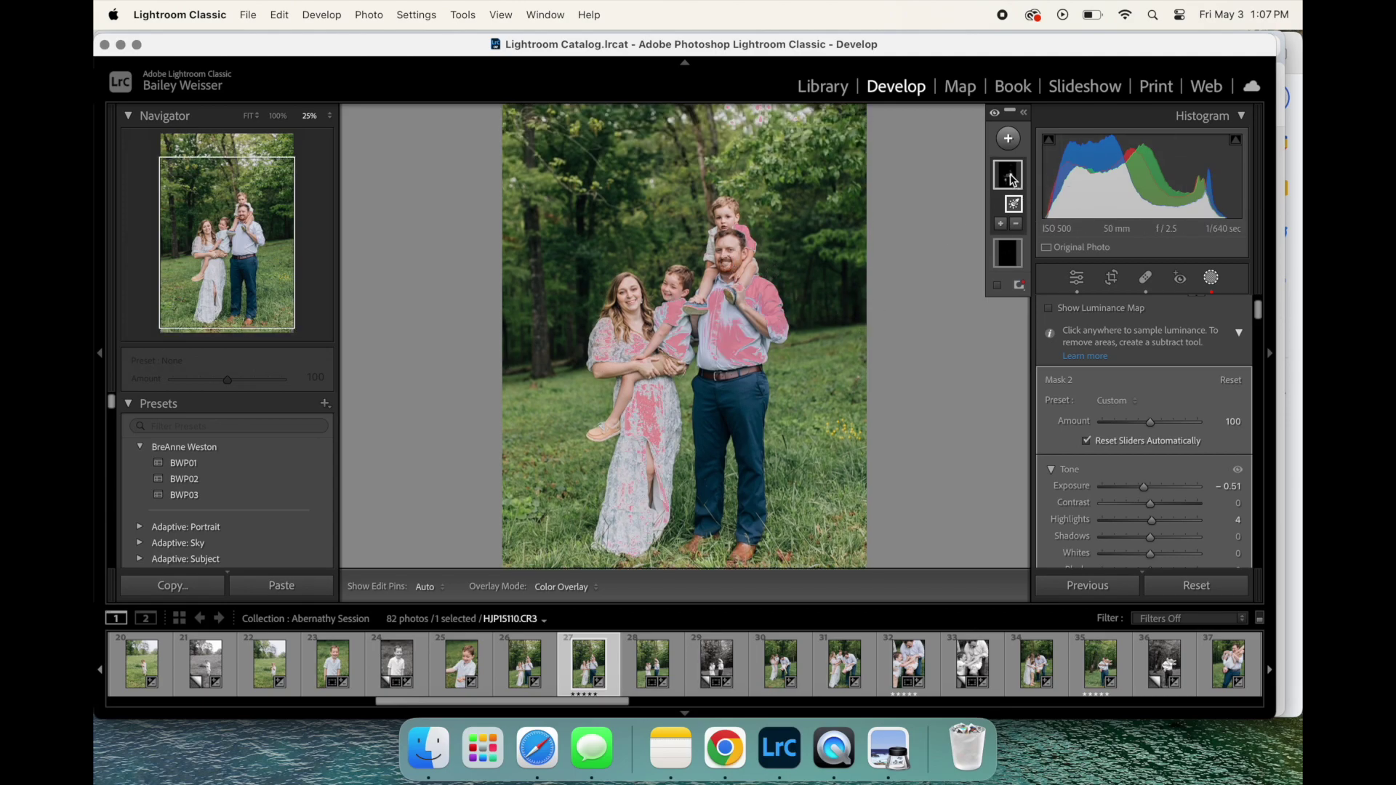
click(1009, 139)
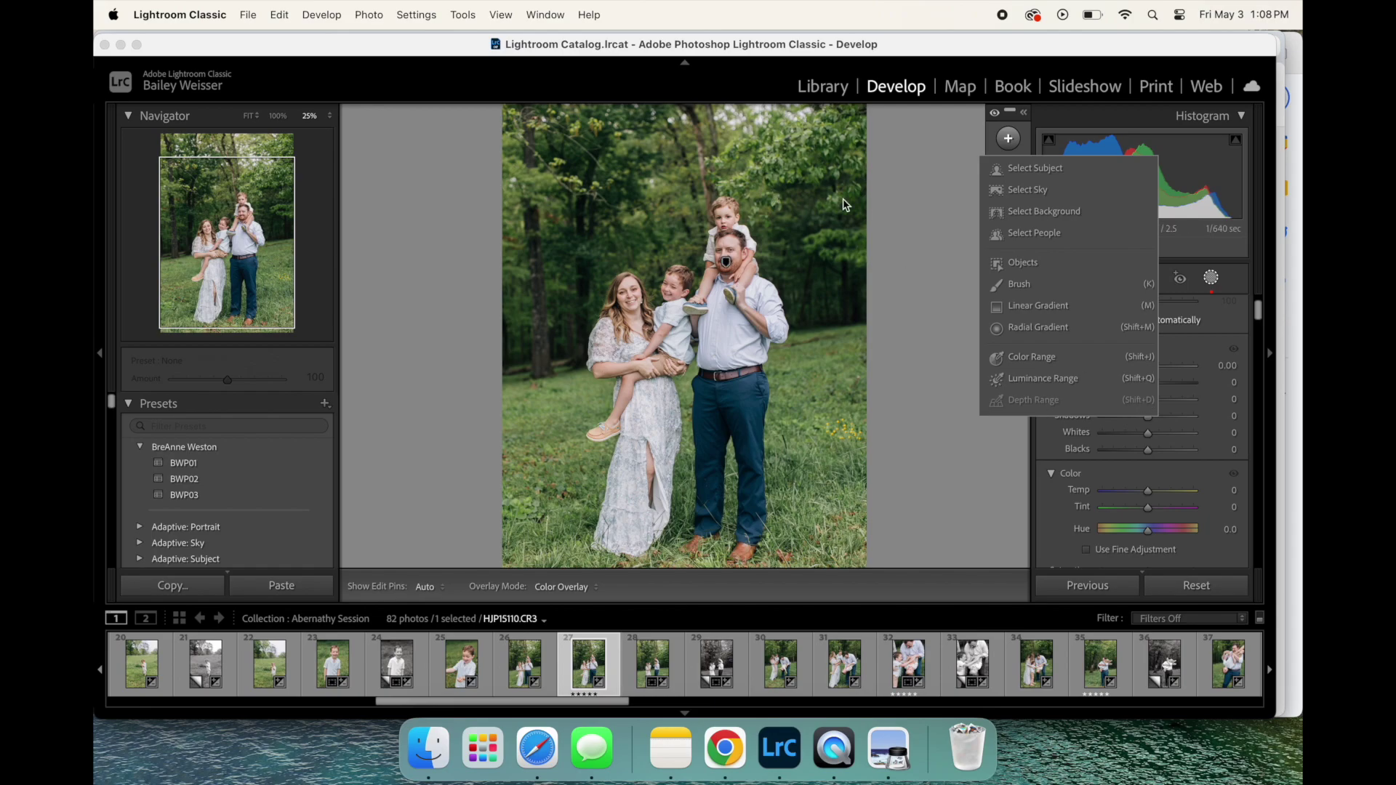
key(super+minus)
Step: Select the Hollifield Newborn collection in Library and open HJP11821.CR3 in Develop
key(super+equal)
click(847, 73)
click(824, 86)
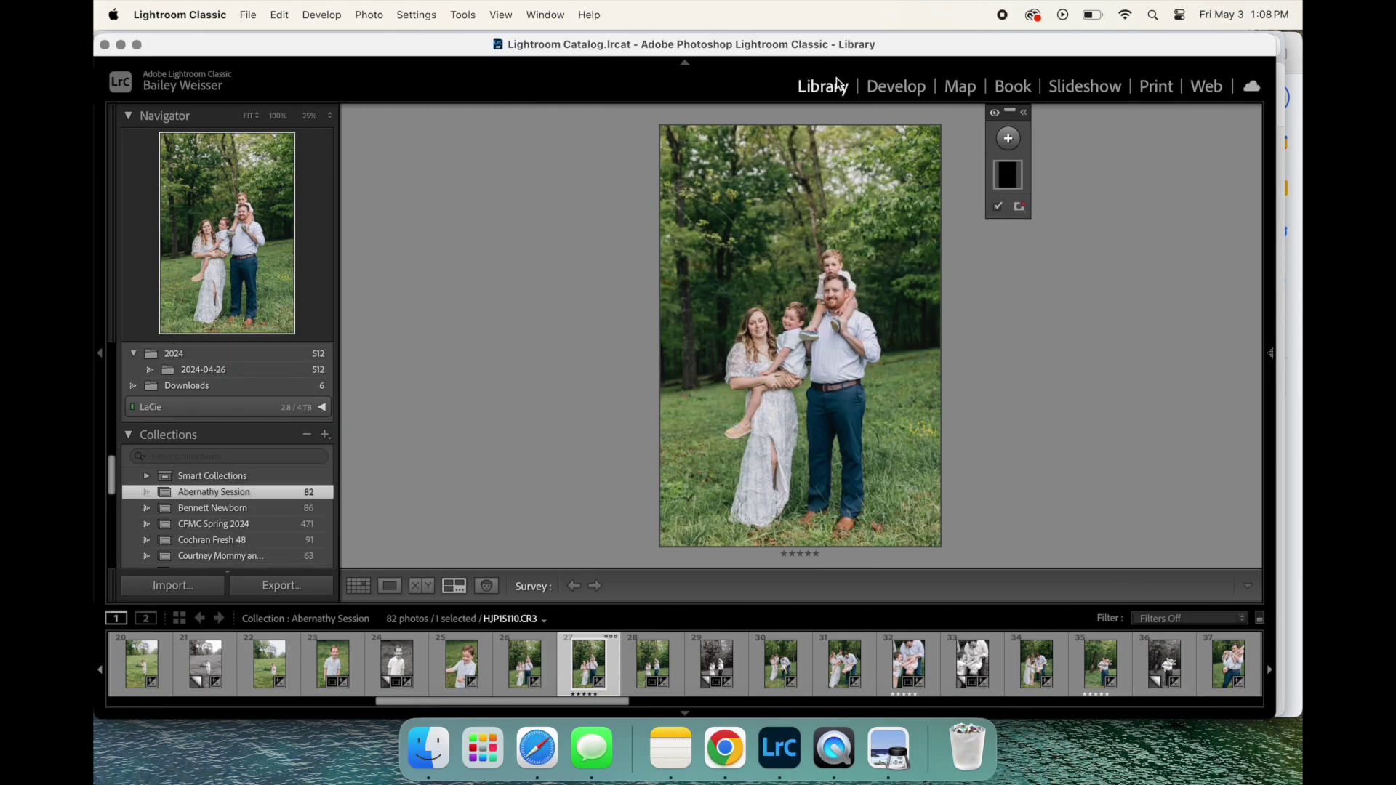
scroll(230, 490, down, 1)
scroll(230, 491, down, 3)
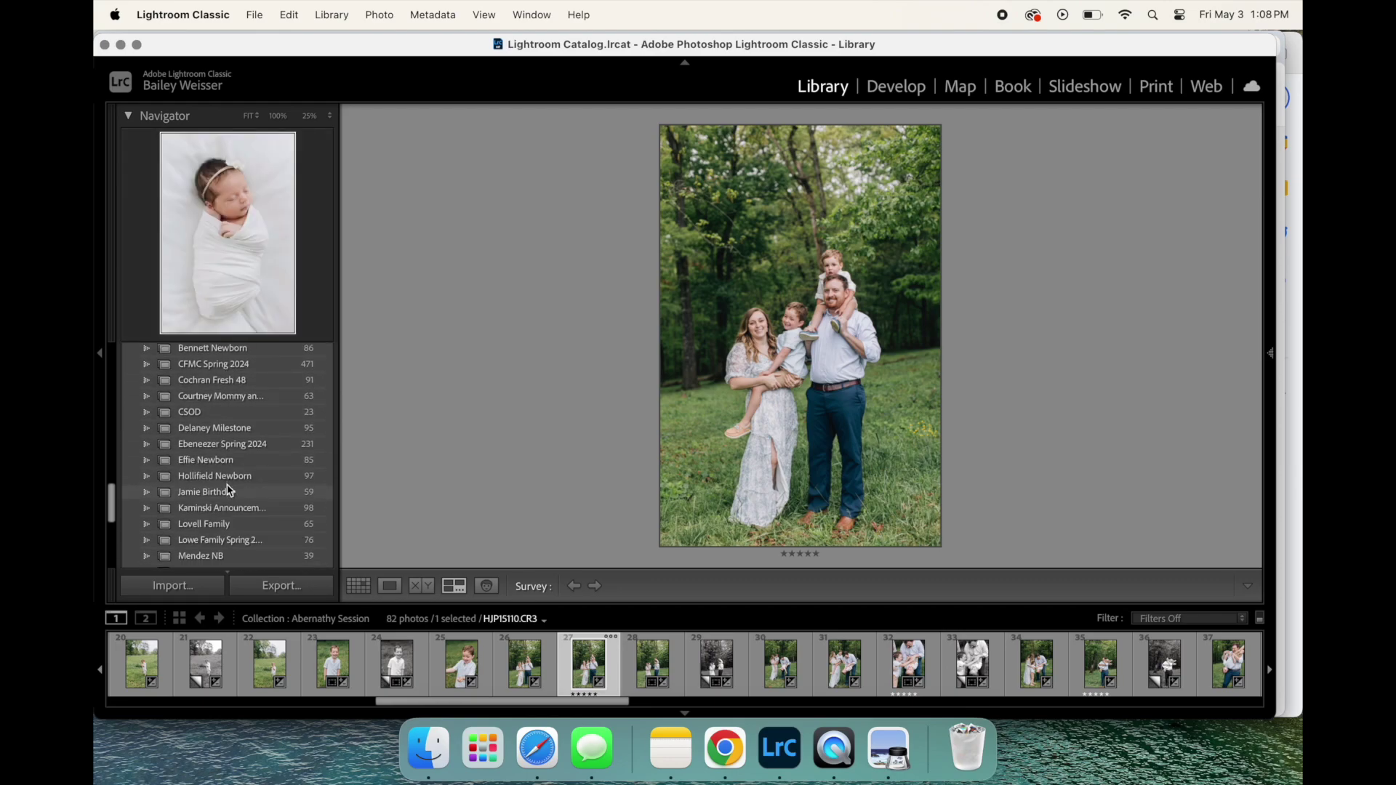
click(233, 477)
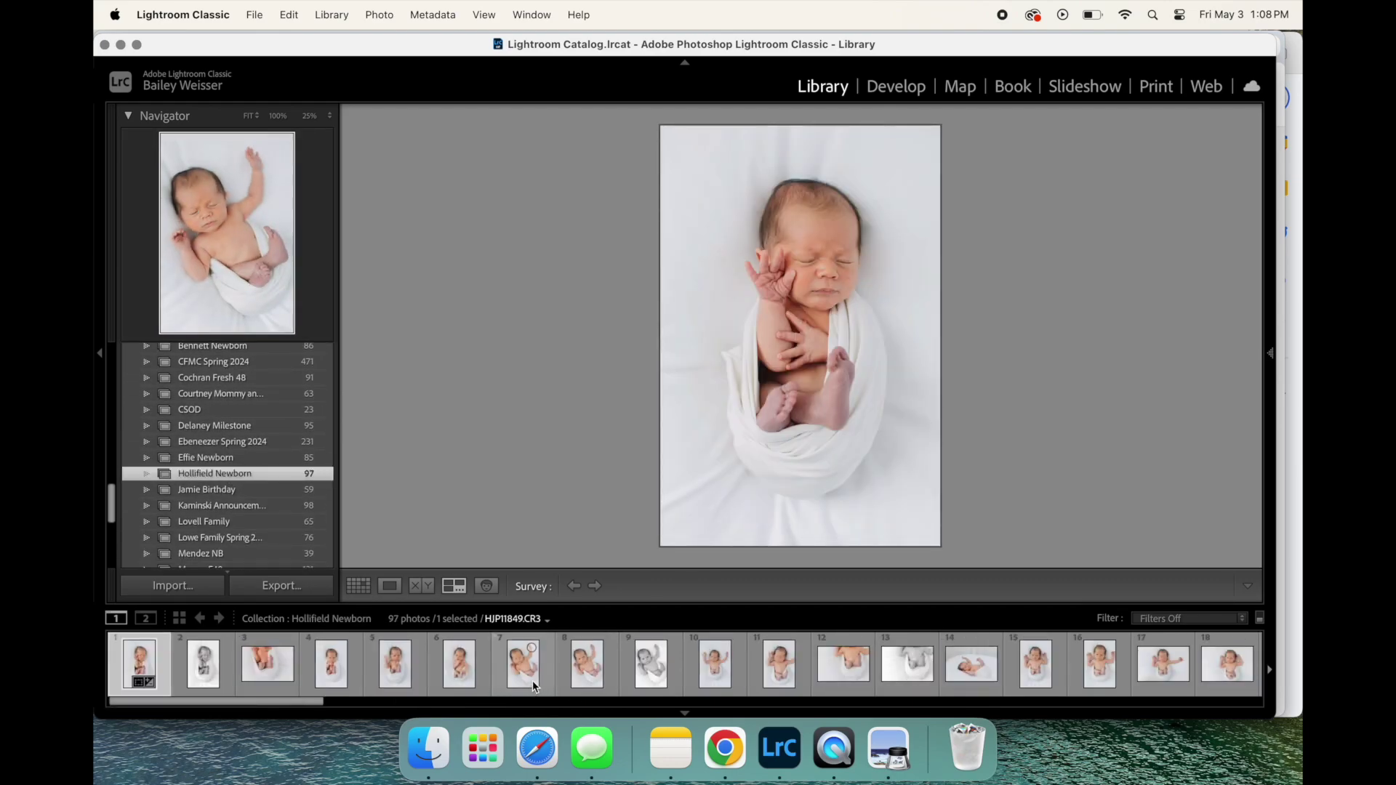
key(d)
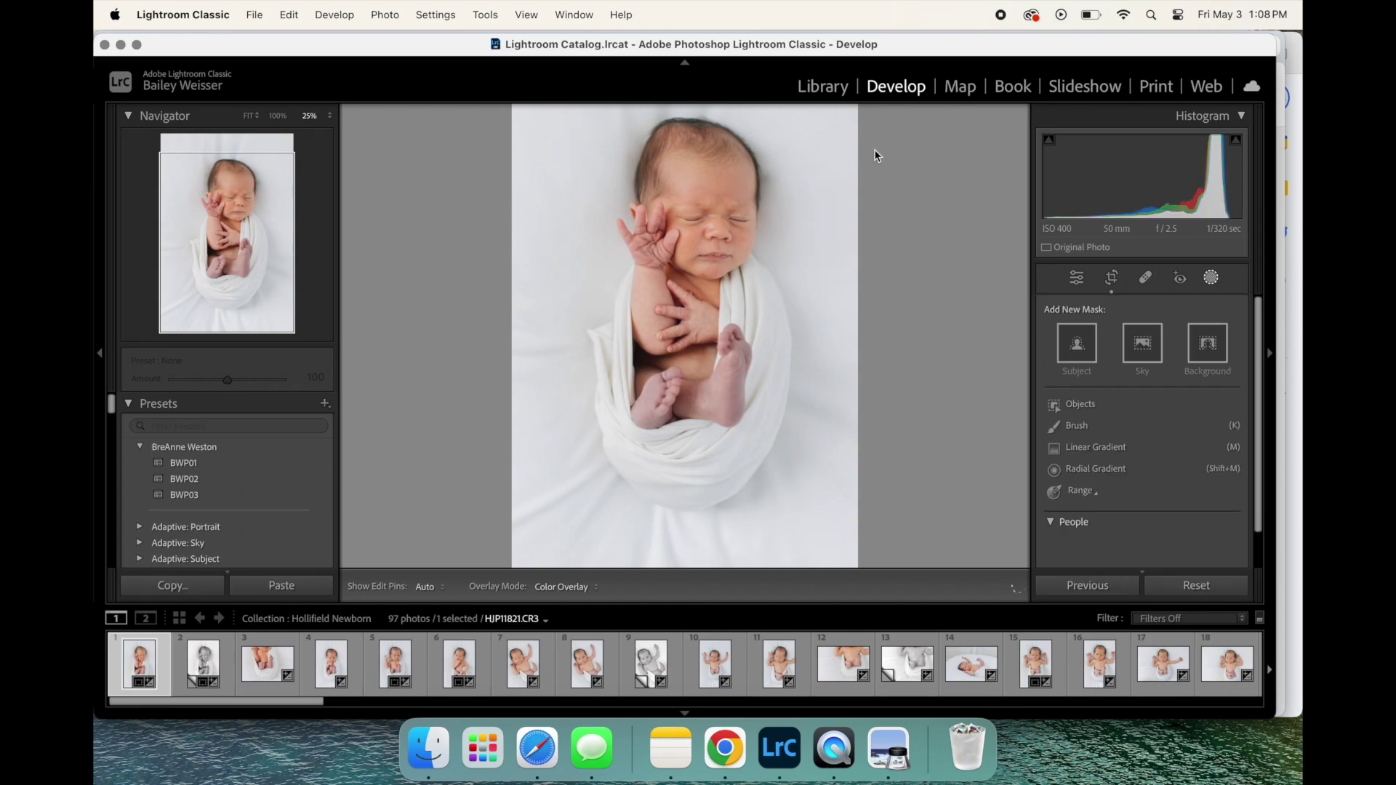
Step: Create a Select Background mask on the newborn photo
key(k)
click(1009, 138)
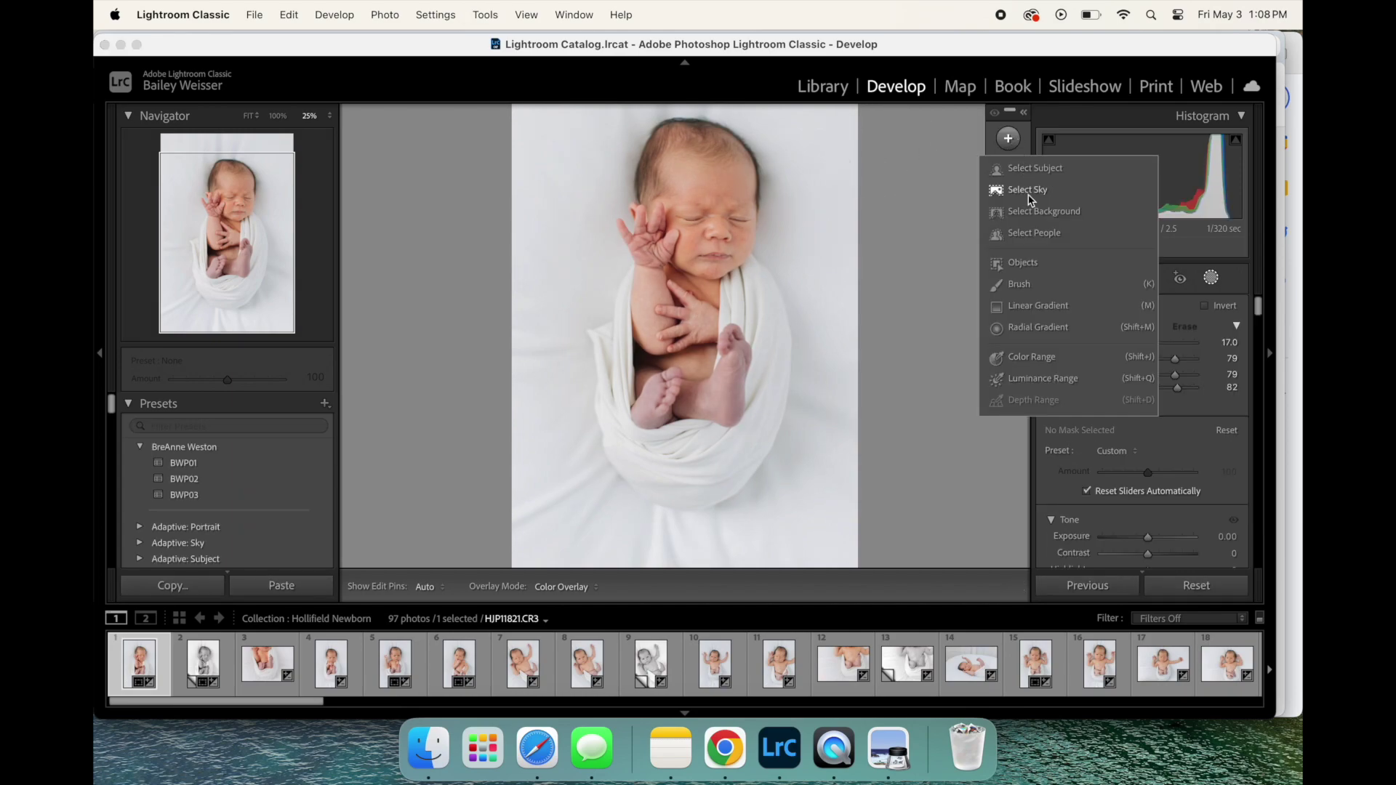
click(1054, 205)
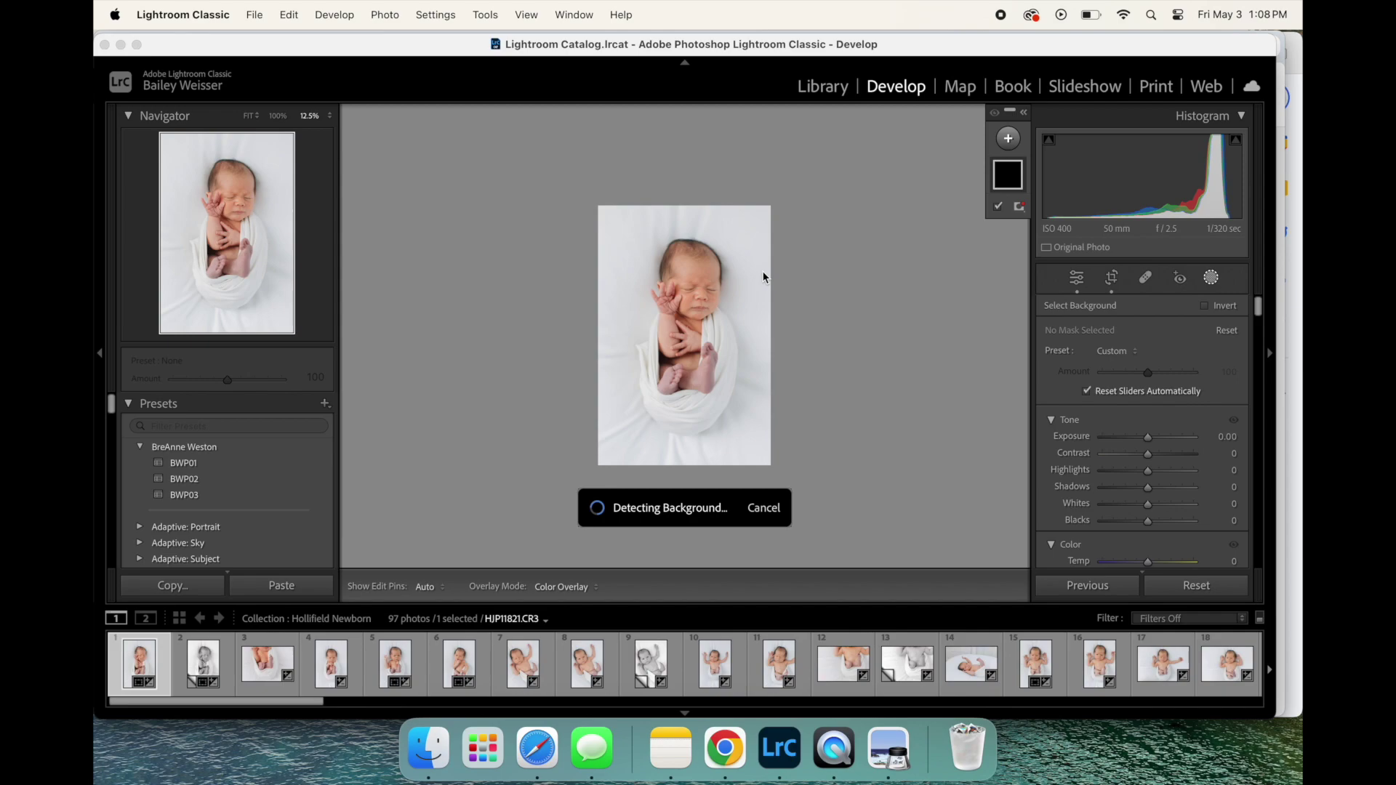
Step: Brighten the masked background to 0.27 exposure and zoom in on the photo
scroll(1088, 473, down, 5)
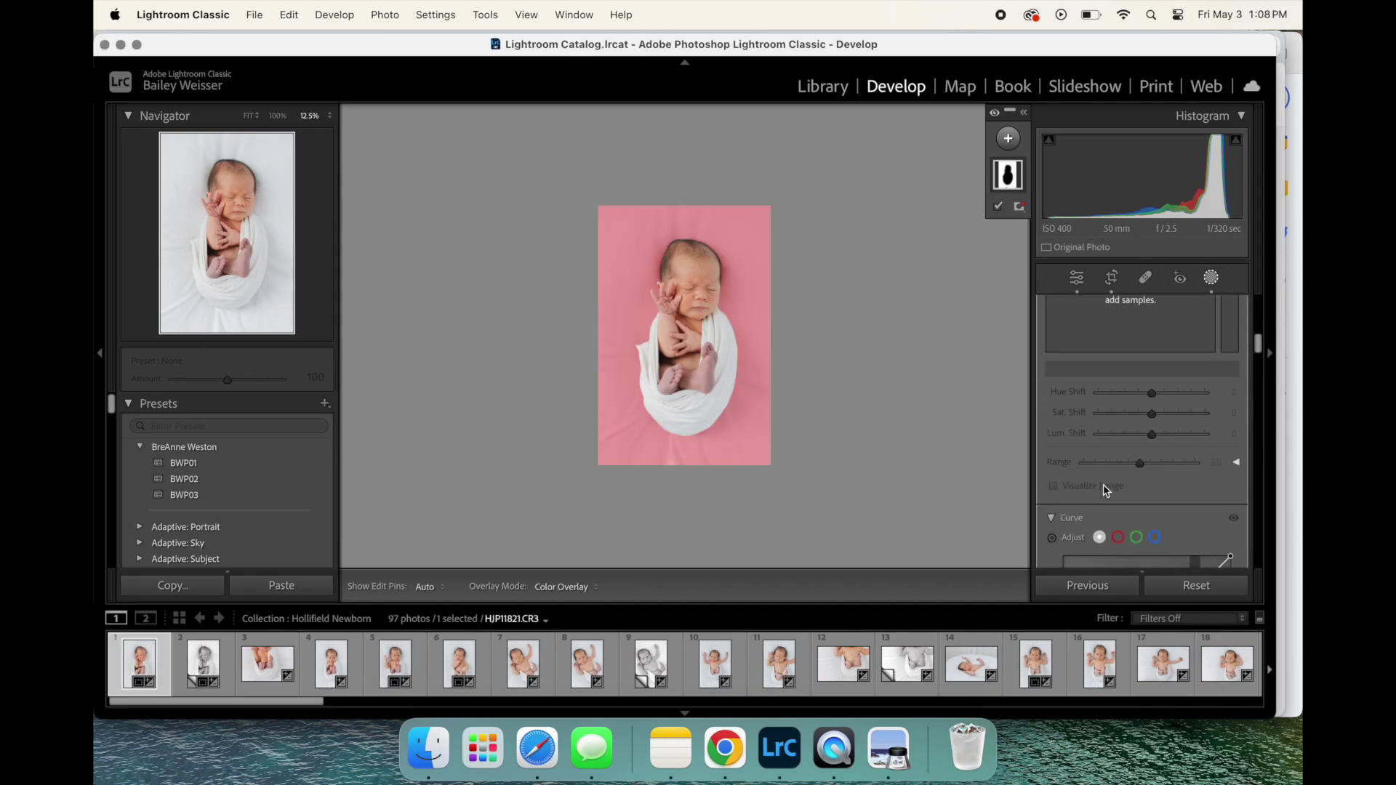
scroll(1103, 485, up, 5)
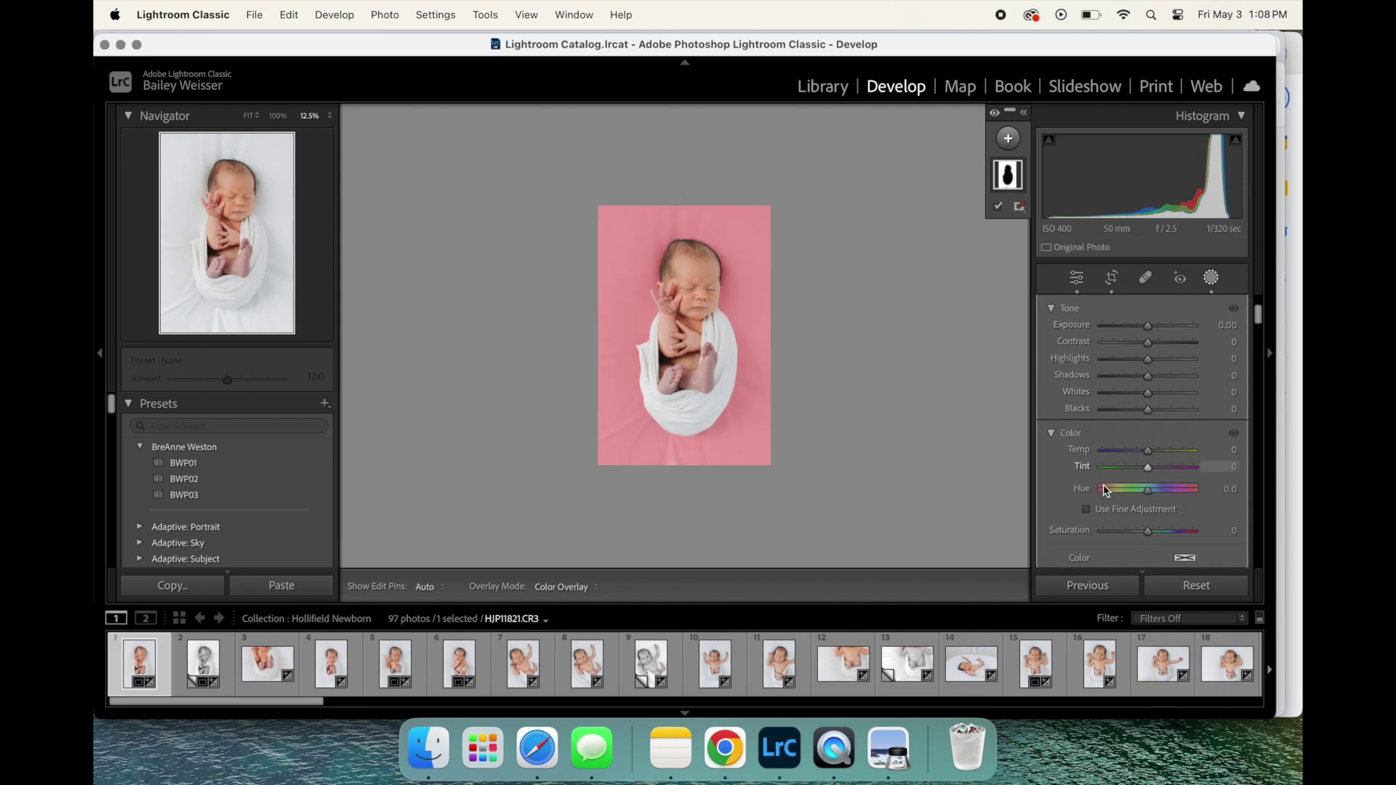
scroll(1103, 489, down, 2)
scroll(1103, 488, up, 5)
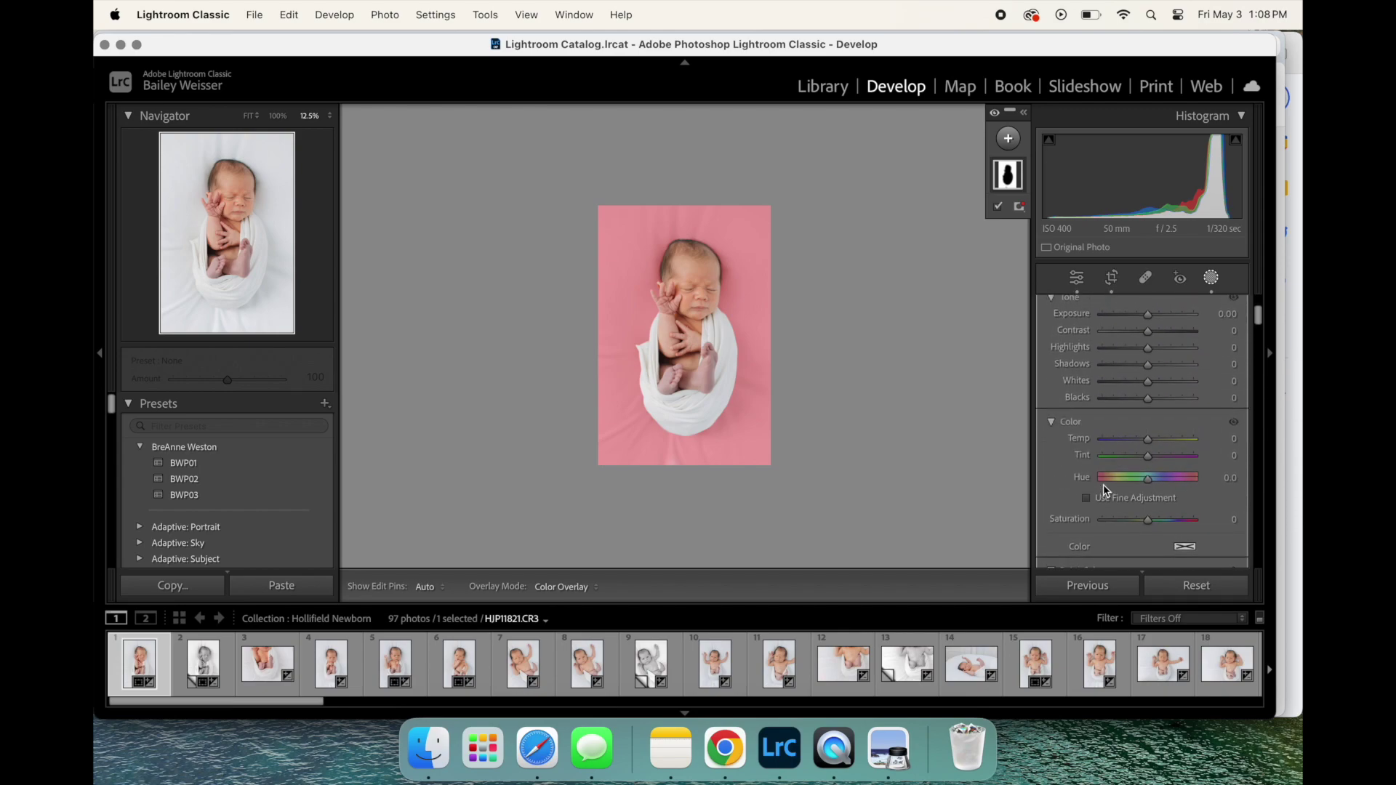
drag(1148, 383, 1152, 387)
key(super+equal)
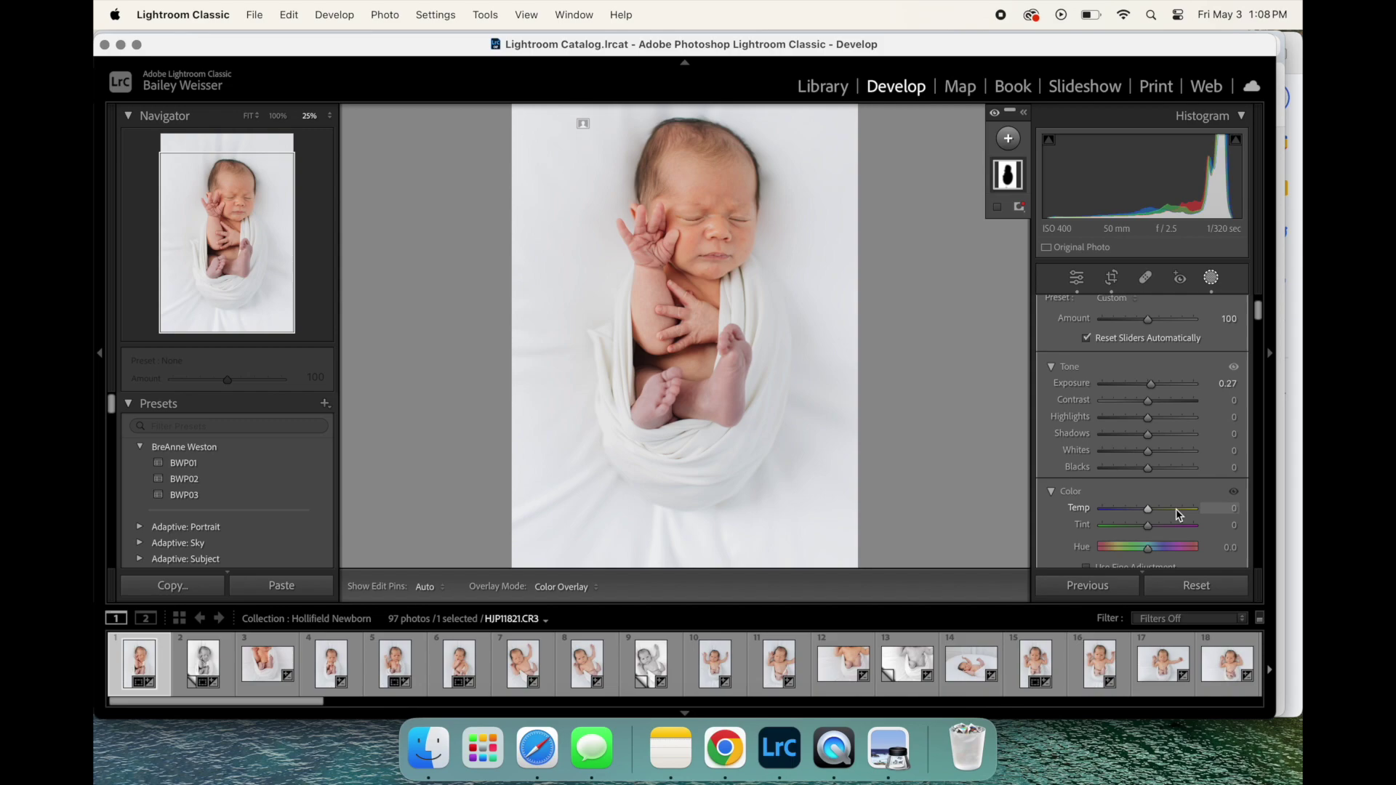
scroll(1177, 509, down, 5)
scroll(1148, 498, down, 10)
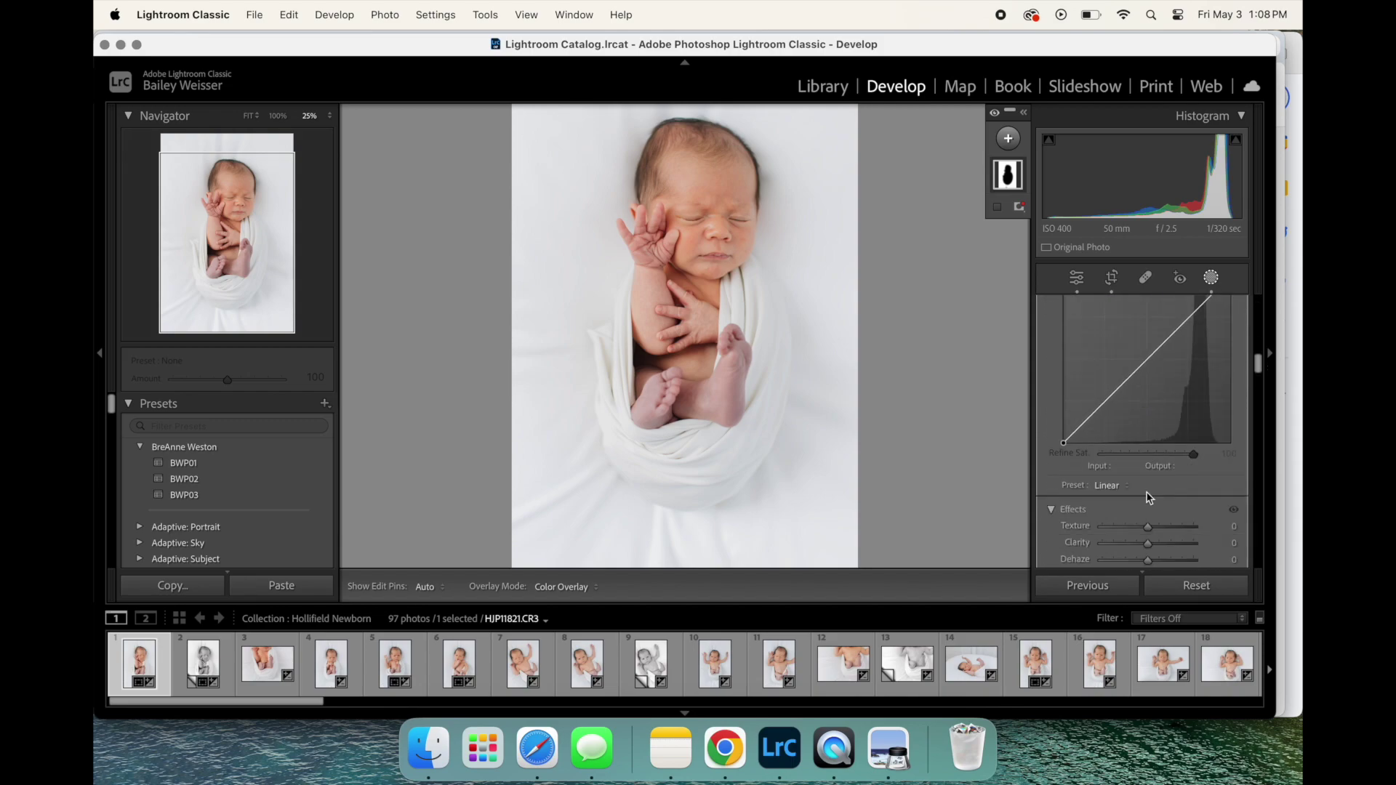